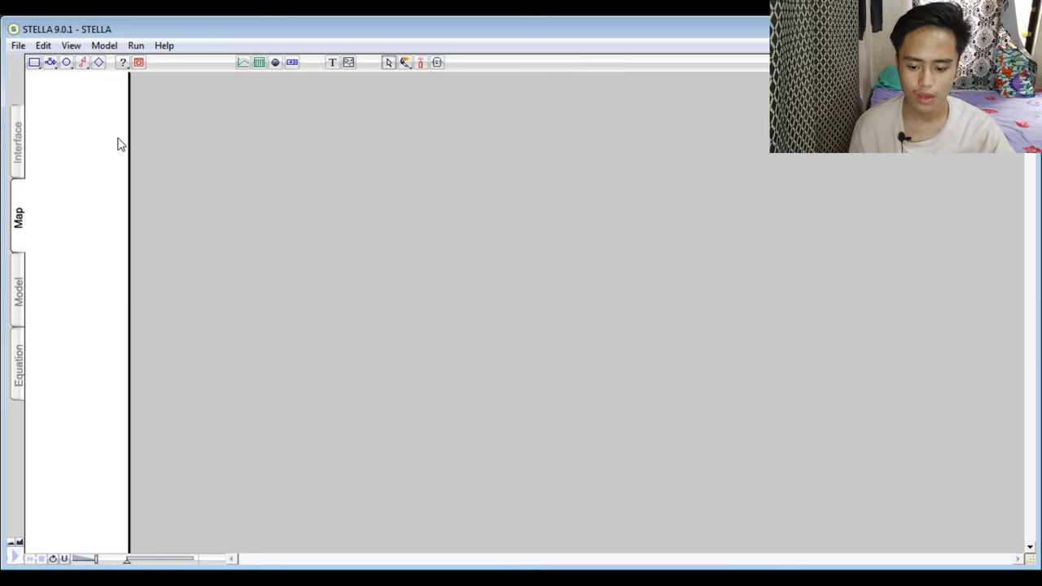
# In the run specifications, set the simulation length to end at 10 and choose Hours as the unit of time.
pyautogui.click(135, 46)
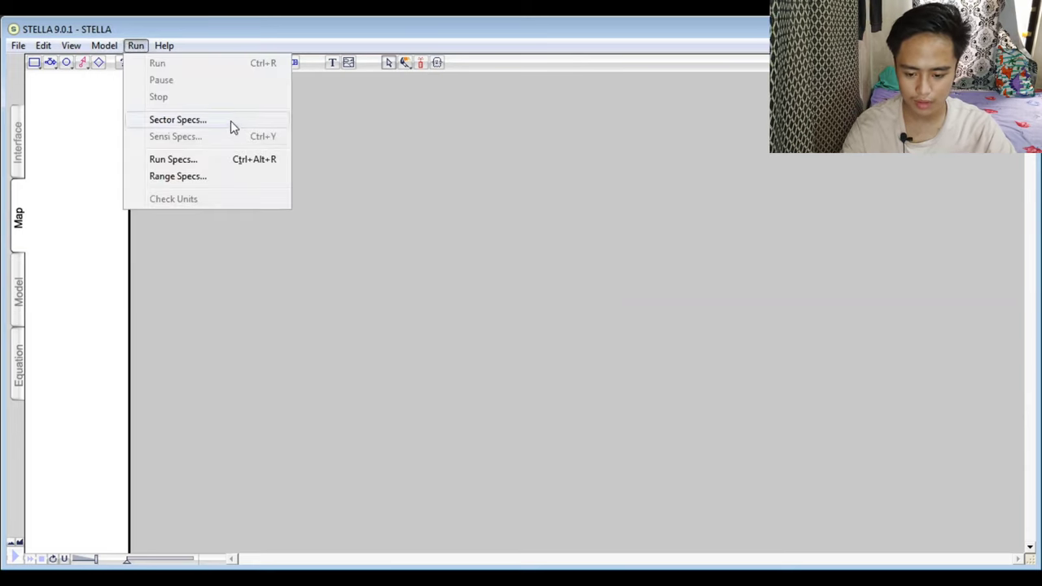
pyautogui.click(202, 159)
pyautogui.doubleClick(405, 207)
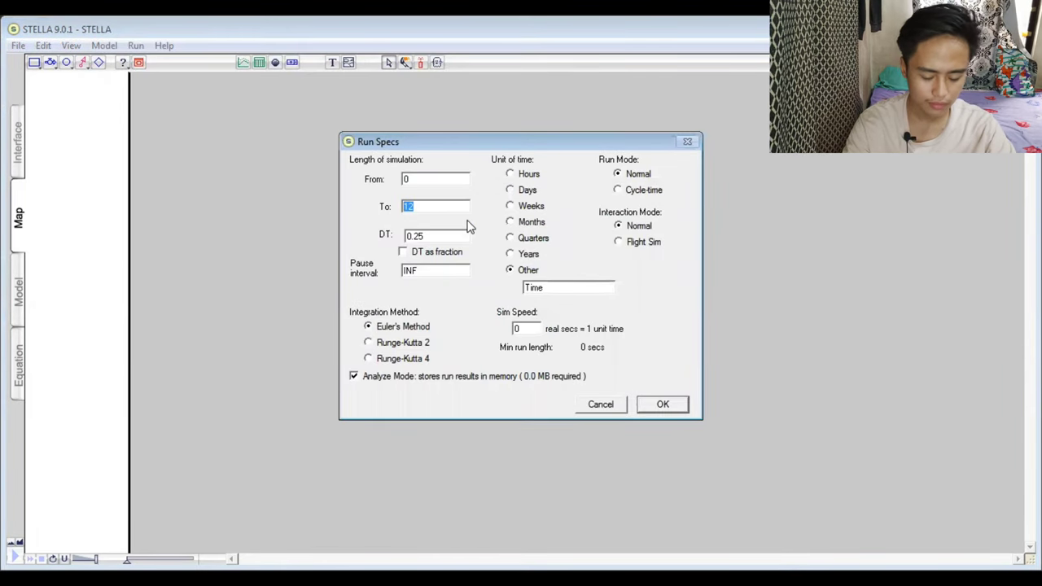
pyautogui.write('10')
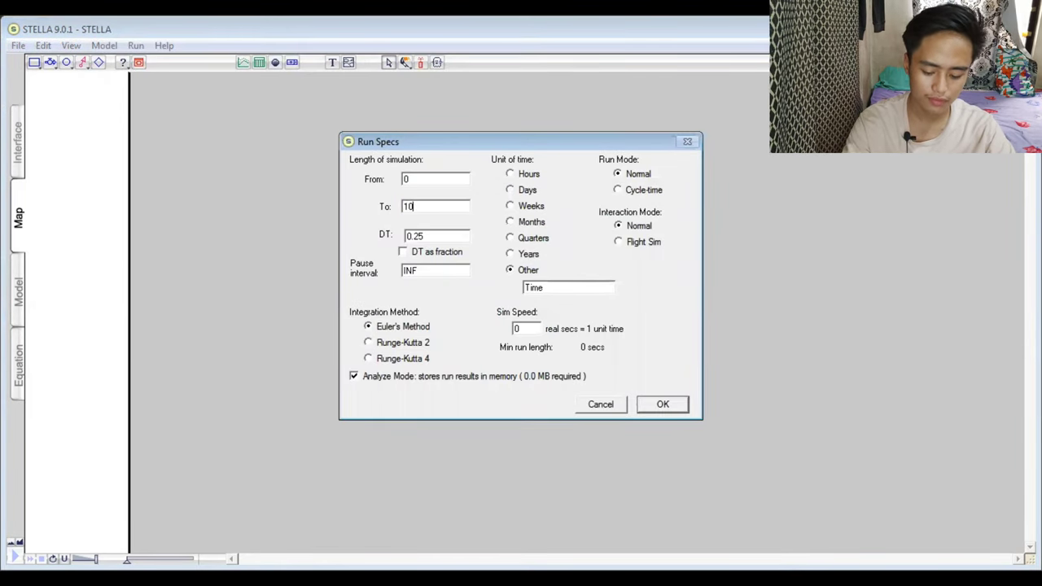
pyautogui.click(510, 175)
# Set the simulation speed to 2 real seconds per unit time, toggle DT as fraction, and apply the run specifications.
pyautogui.moveTo(523, 328); pyautogui.dragTo(514, 329)
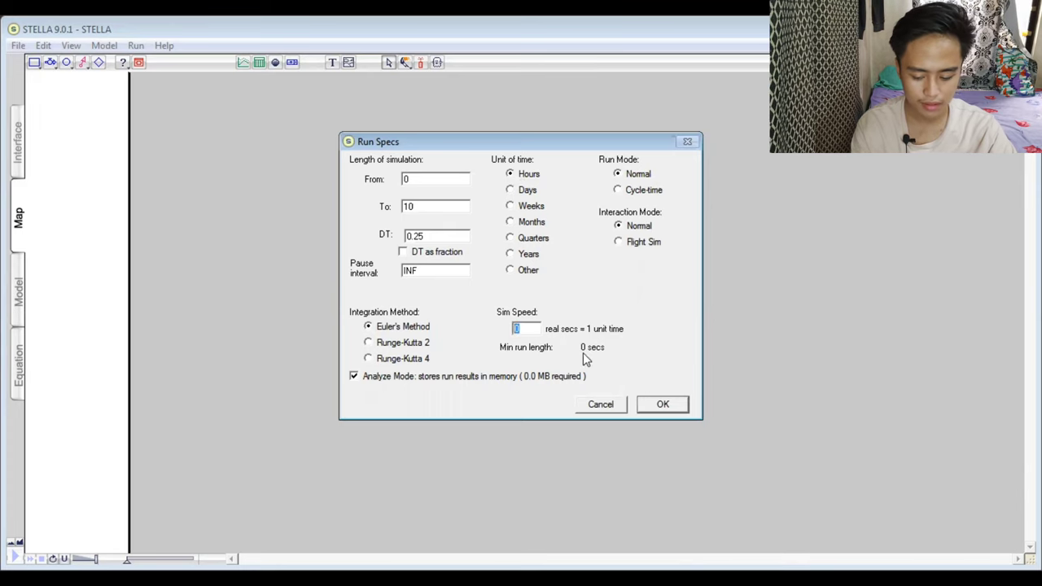
pyautogui.write('2')
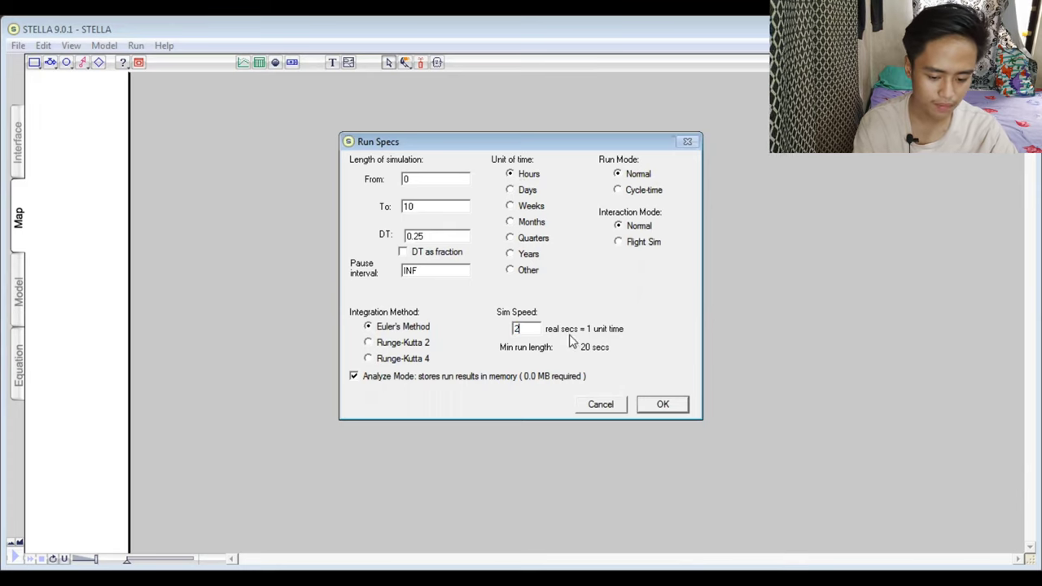
pyautogui.click(402, 253)
pyautogui.click(668, 406)
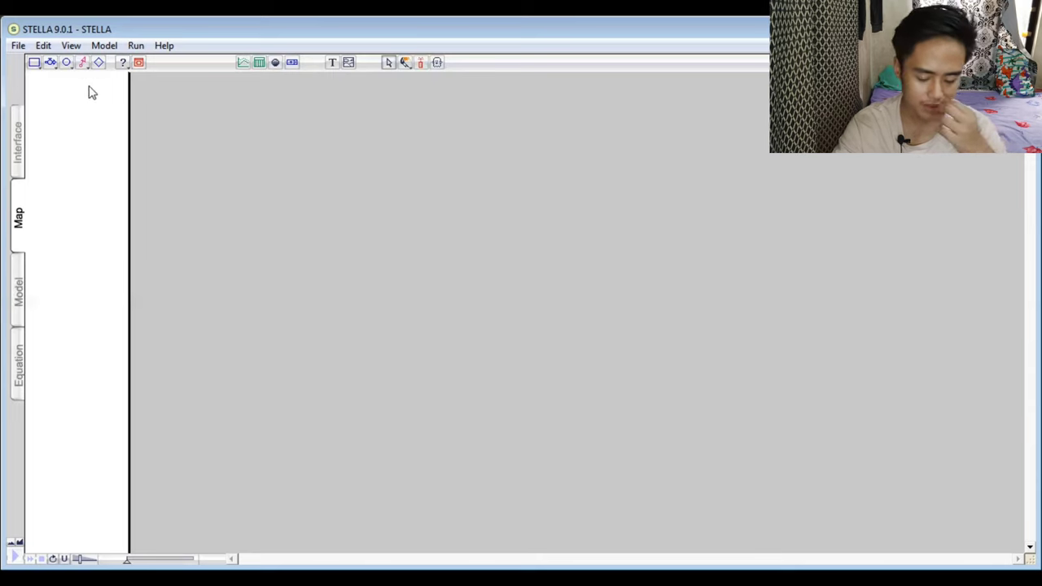
# Place a stock in the upper part of the map canvas.
pyautogui.click(99, 65)
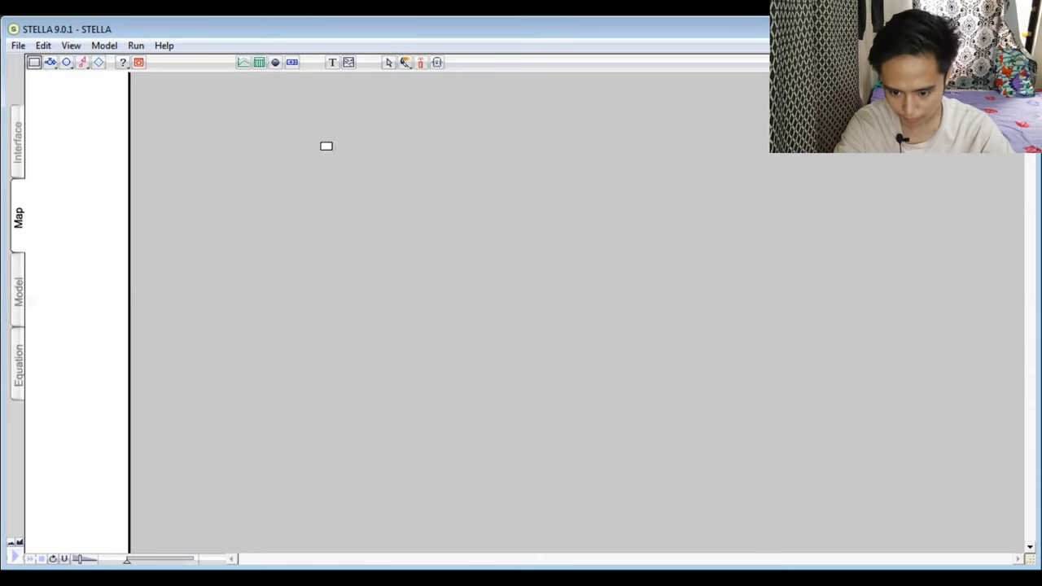
pyautogui.click(339, 149)
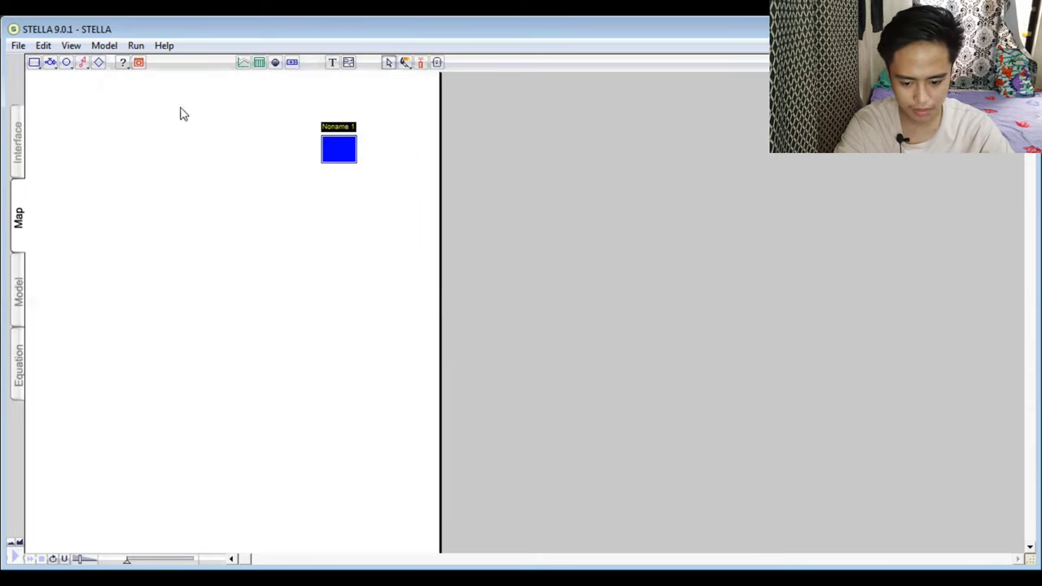
pyautogui.click(50, 63)
pyautogui.click(34, 62)
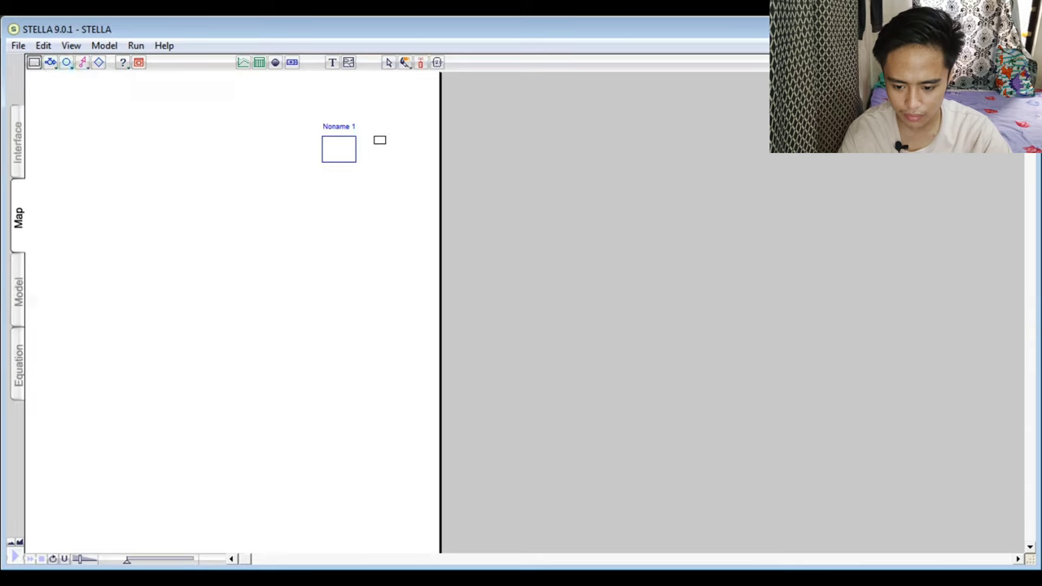
pyautogui.click(343, 127)
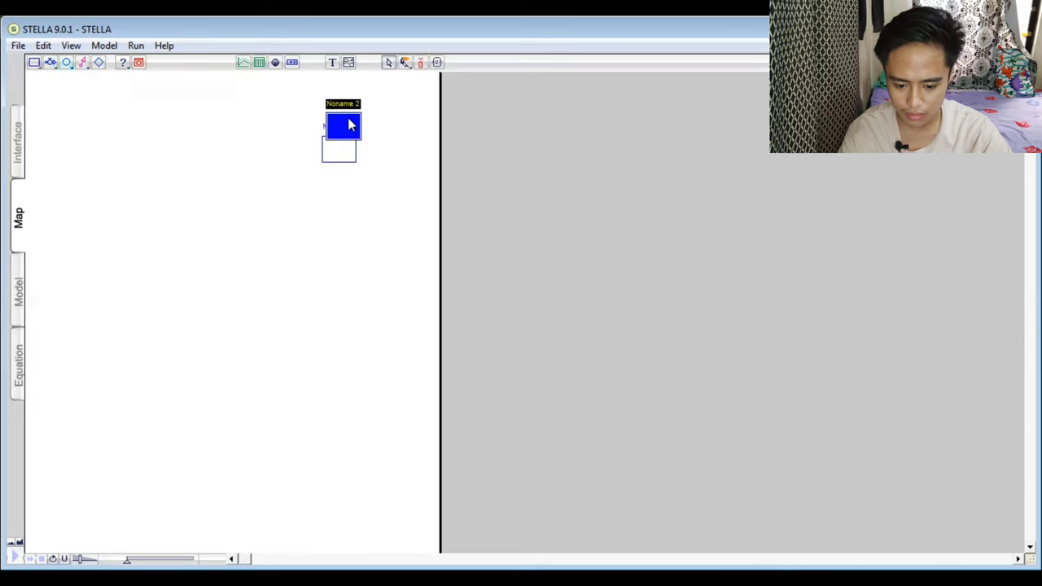
pyautogui.press('Delete')
# Name the stock NO OF PLASTIC WATER BOTTLES PER BOX.
pyautogui.click(346, 126)
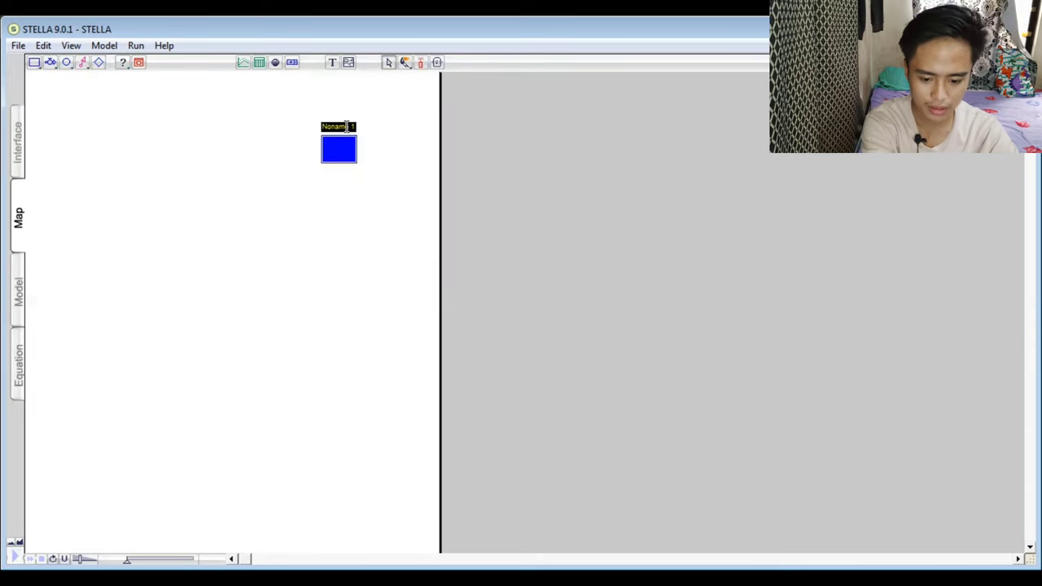
pyautogui.click(358, 130)
pyautogui.click(356, 126)
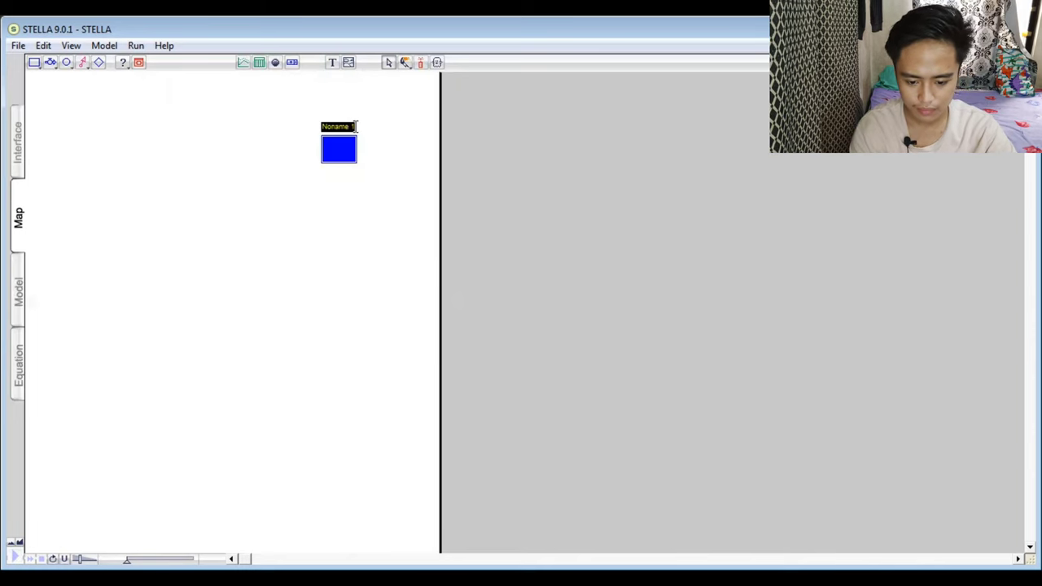
pyautogui.write('NO O')
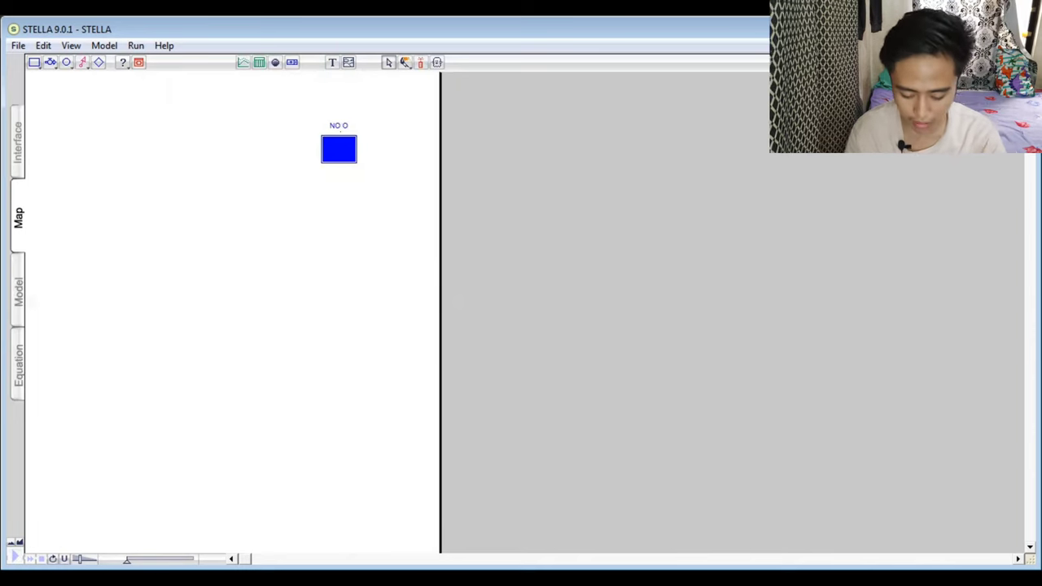
pyautogui.write('F PLASTIC')
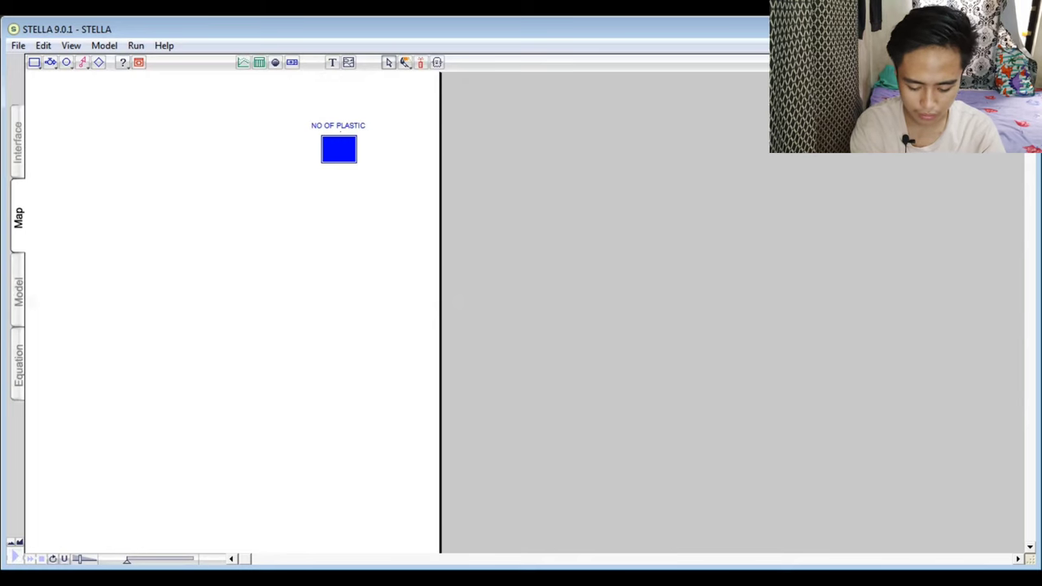
pyautogui.write(' WATER BOTT')
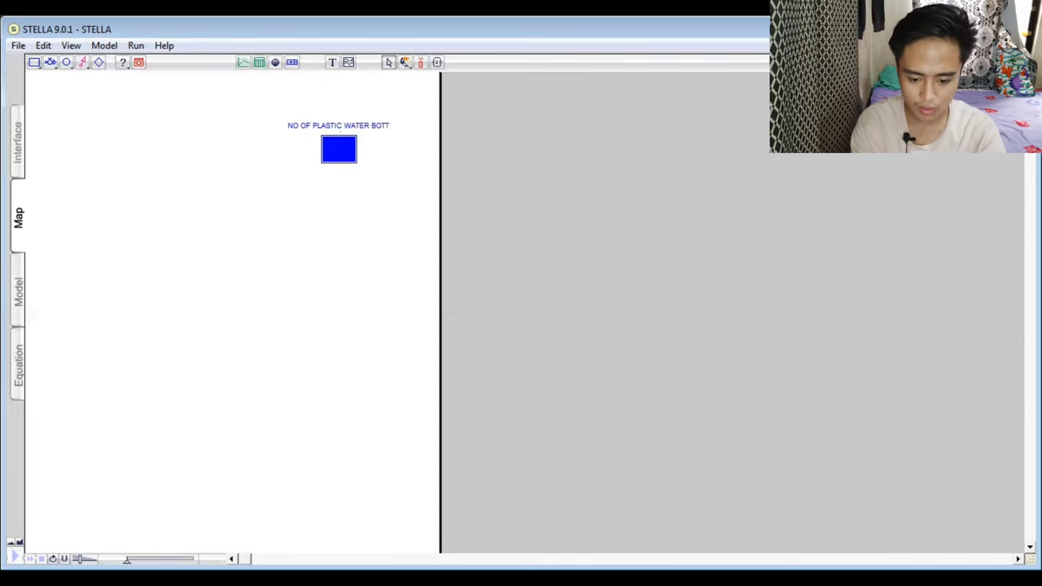
pyautogui.write('LES PER BOX')
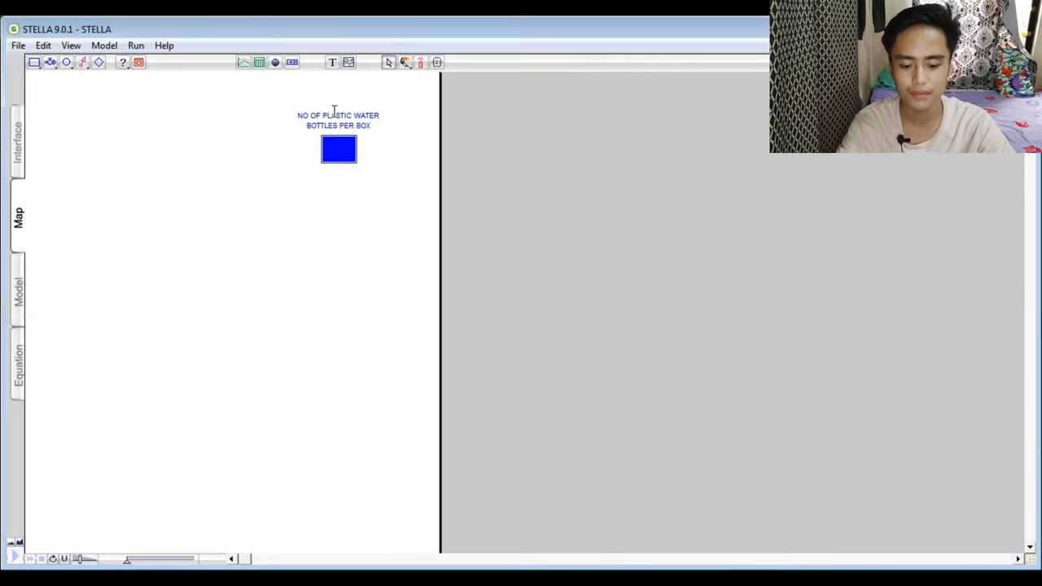
pyautogui.click(310, 115)
pyautogui.press('BackSpace')
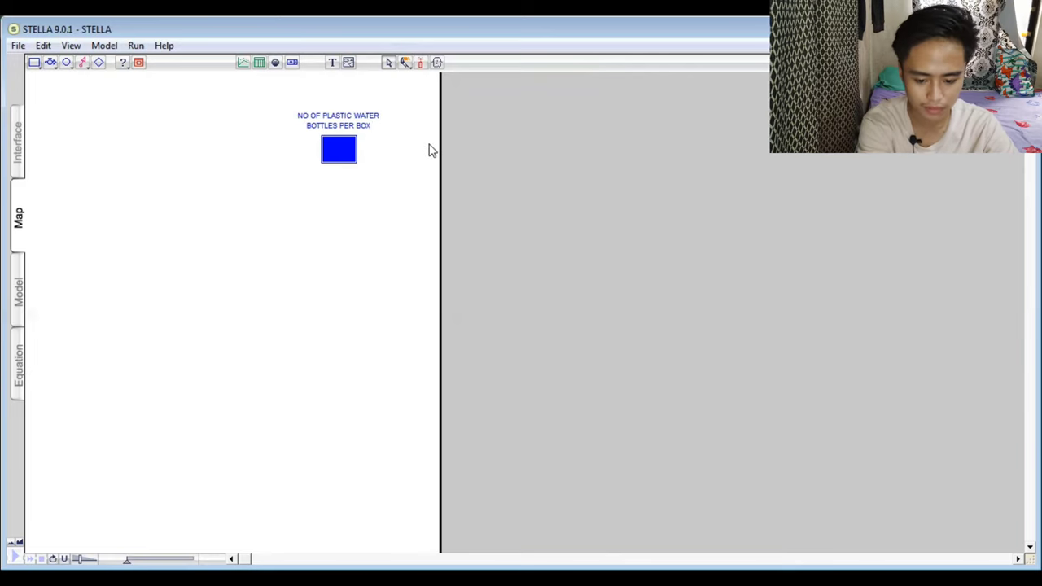
# Draw a flow from a cloud into the stock's left side and name it BOTTLE S BEING PACKED.
pyautogui.click(52, 65)
pyautogui.moveTo(189, 152); pyautogui.dragTo(337, 147)
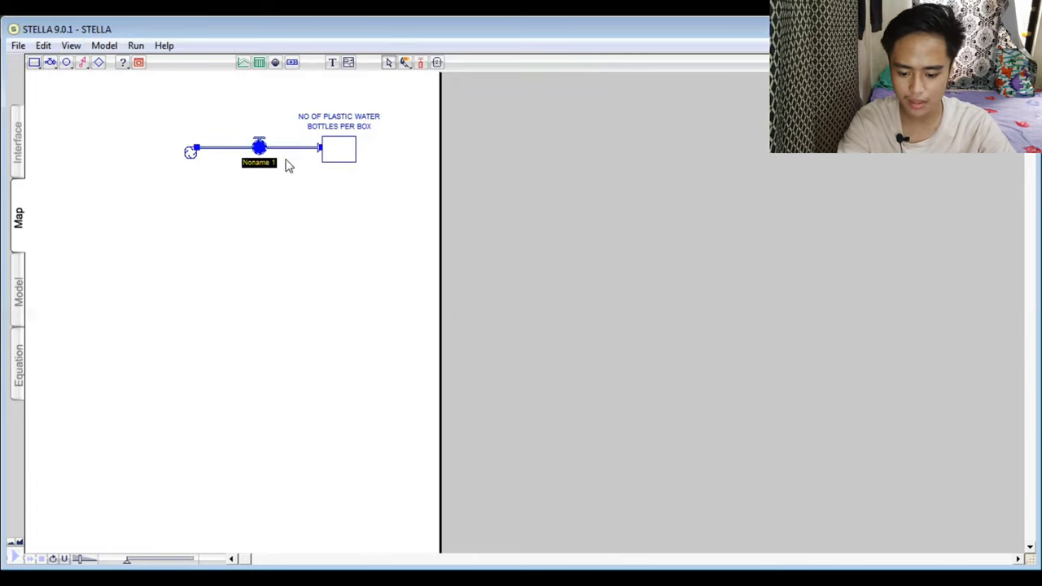
pyautogui.moveTo(272, 163); pyautogui.dragTo(307, 171)
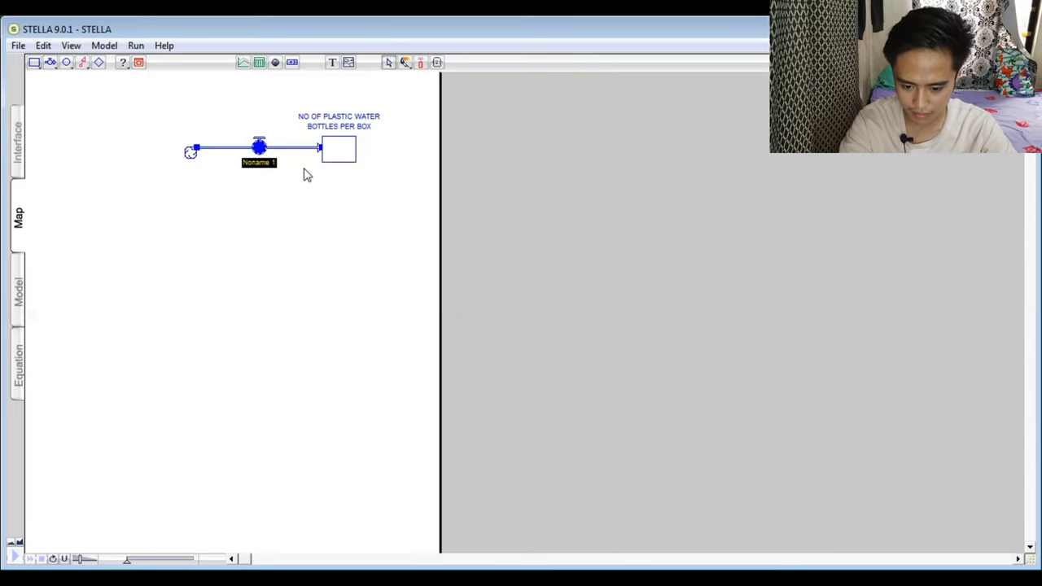
pyautogui.write('BOTTLE S')
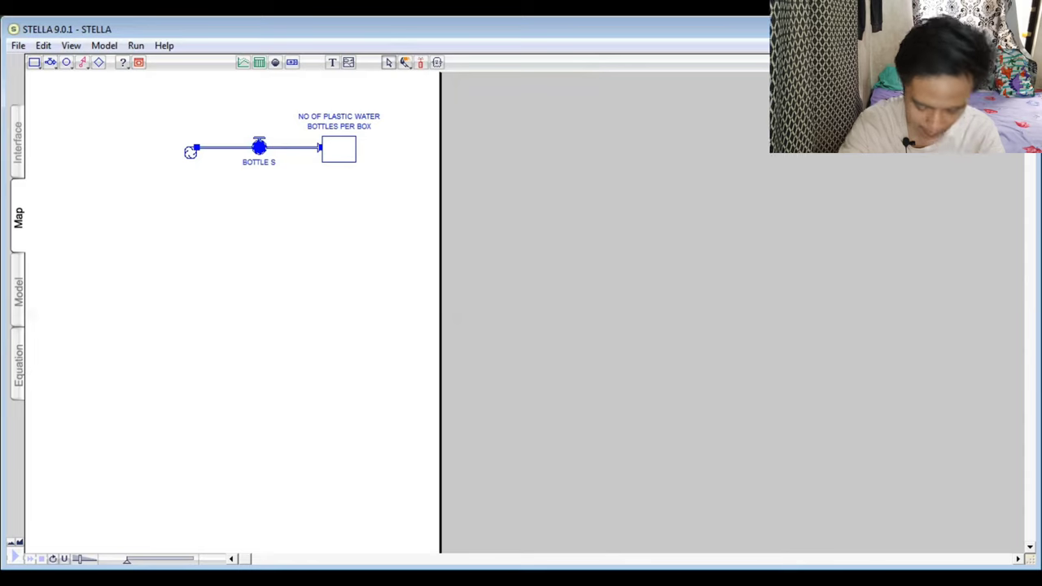
pyautogui.write(' BEGIN')
pyautogui.press('BackSpace')
pyautogui.press('BackSpace')
pyautogui.press('BackSpace')
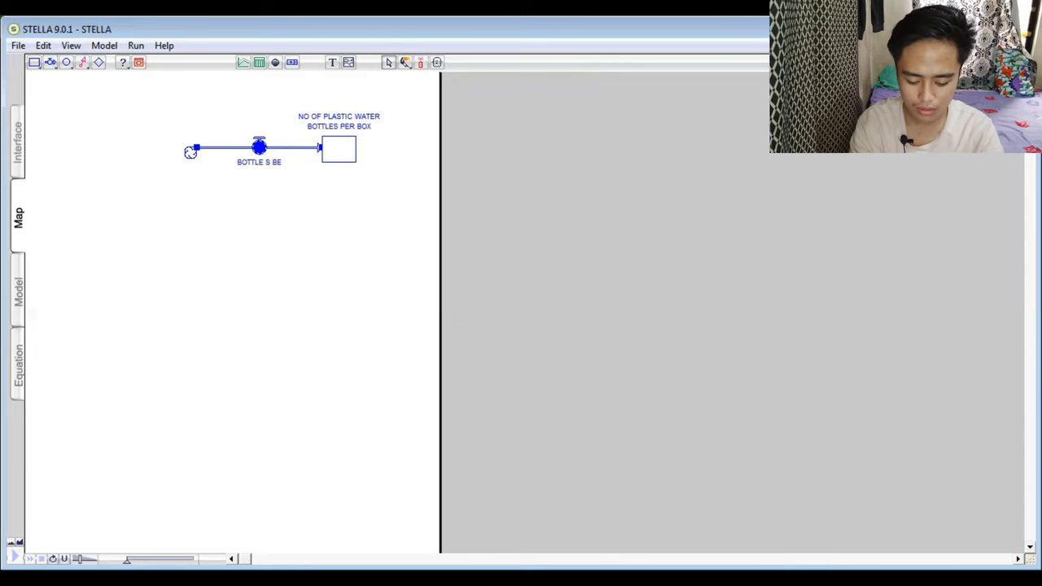
pyautogui.write('ING PACKED')
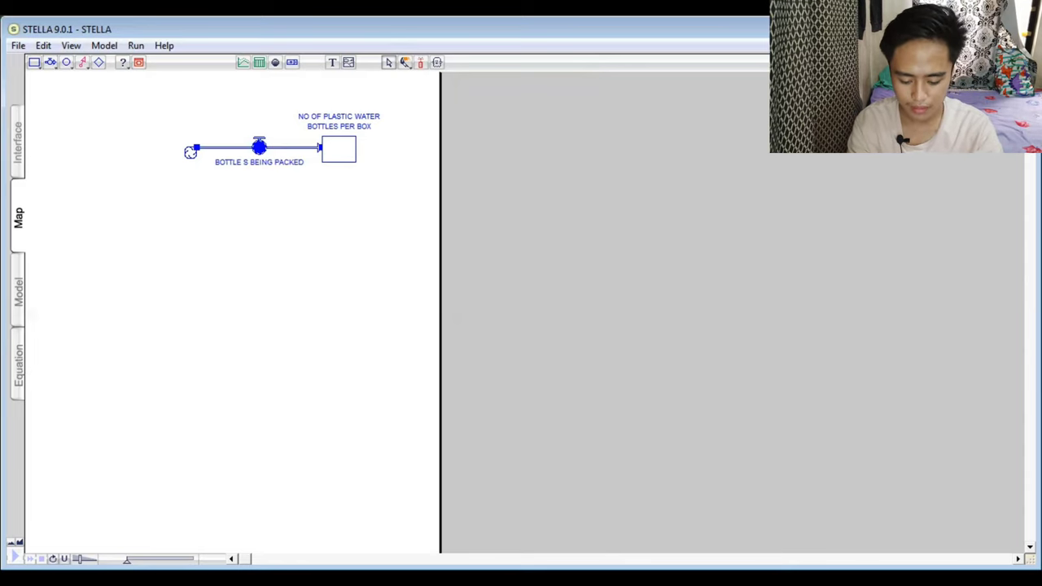
# Draw a flow running rightward from the stock's right edge to a cloud and name it BOTTLES BEING DELIVERED.
pyautogui.click(49, 62)
pyautogui.moveTo(351, 145); pyautogui.dragTo(510, 151)
pyautogui.moveTo(433, 169); pyautogui.dragTo(413, 171)
pyautogui.write('BOTTLES BEING DELIVERS')
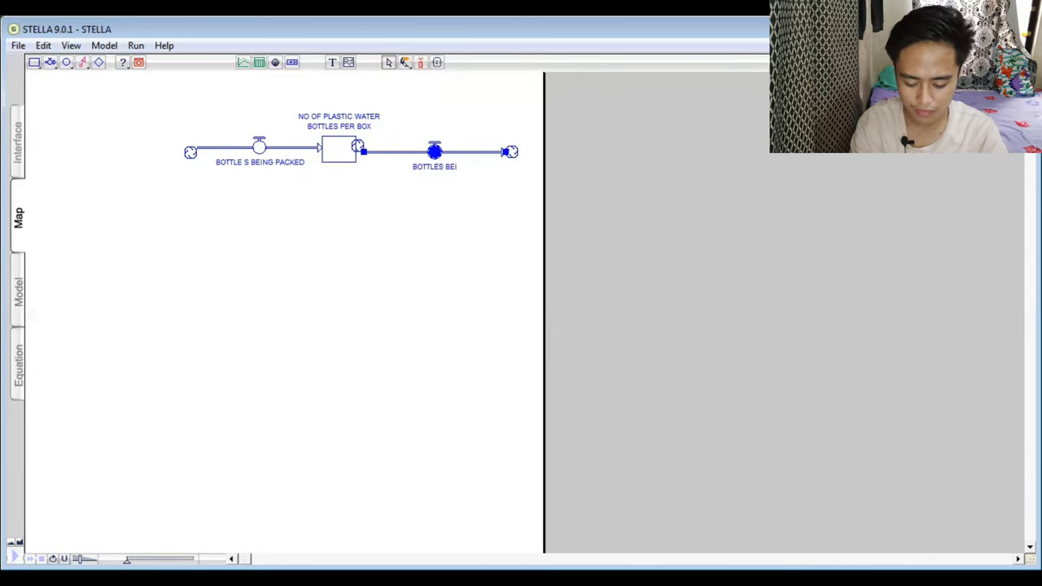
pyautogui.press('BackSpace')
pyautogui.press('BackSpace')
pyautogui.write('ER')
pyautogui.press('BackSpace')
pyautogui.press('BackSpace')
pyautogui.write('RED')
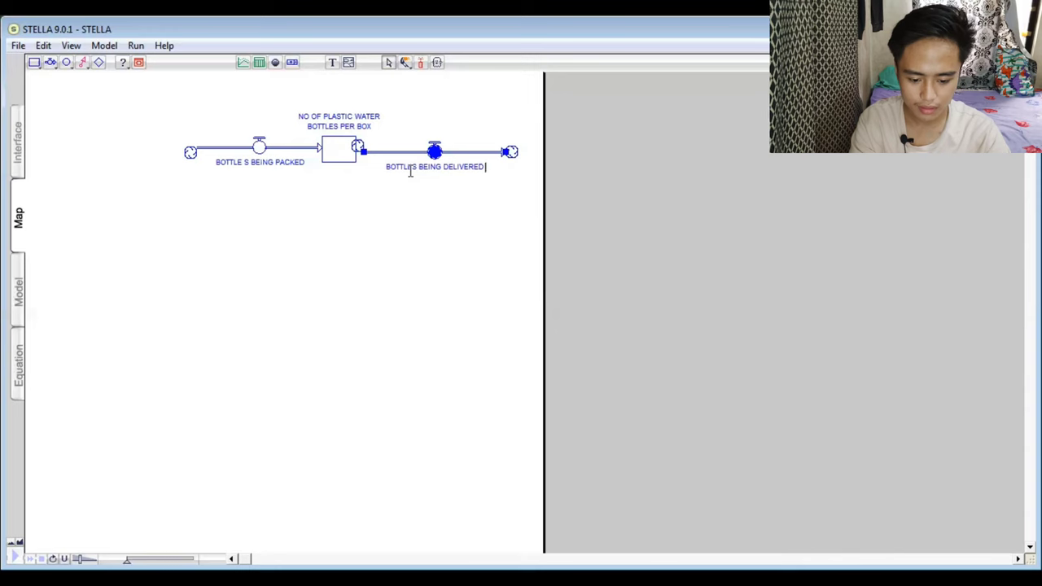
# Place two converters below the flows, one at the lower left and one at the lower right of the diagram.
pyautogui.click(67, 67)
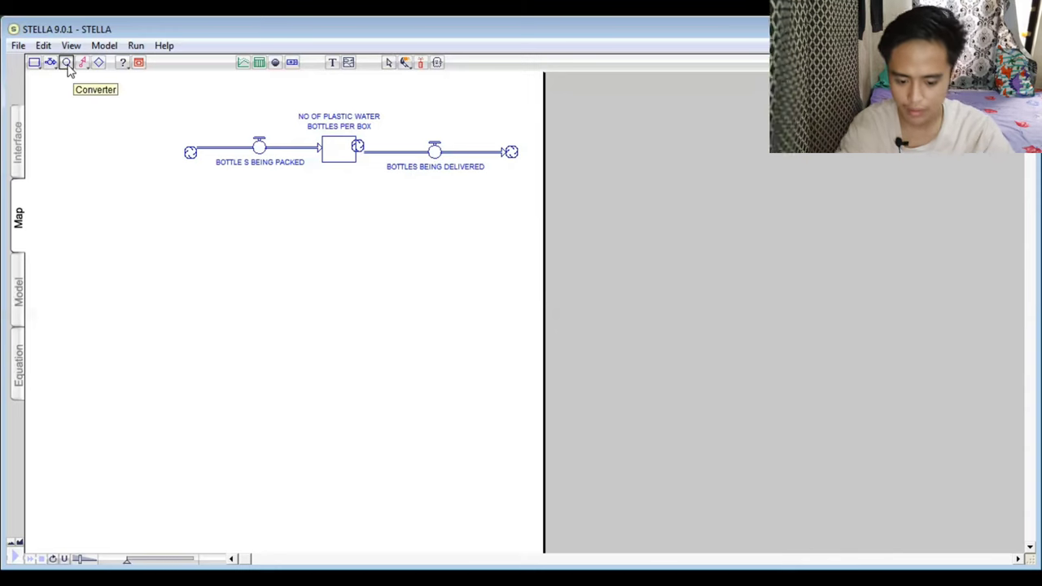
pyautogui.click(204, 271)
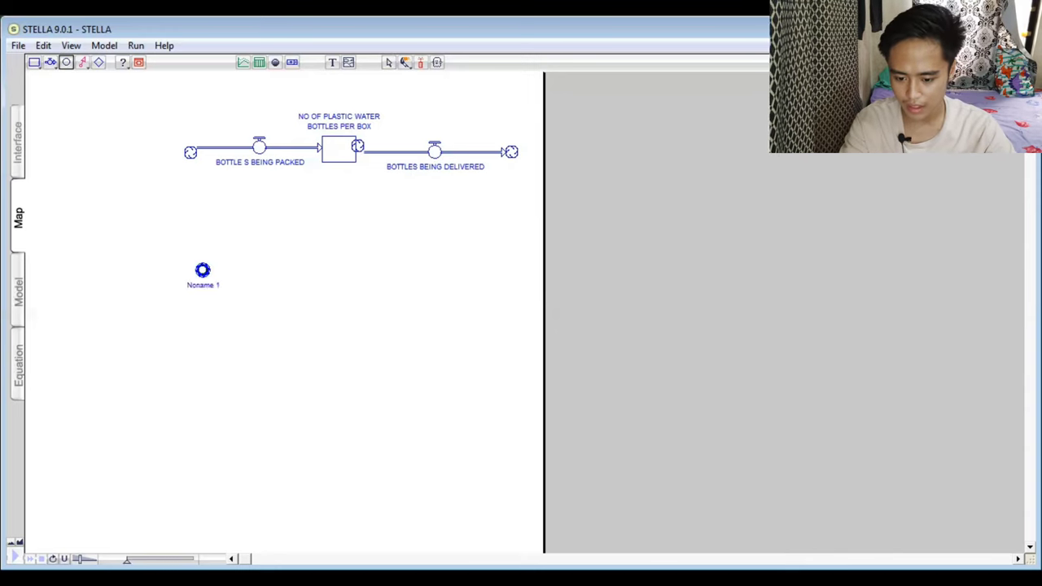
pyautogui.click(70, 67)
pyautogui.click(475, 269)
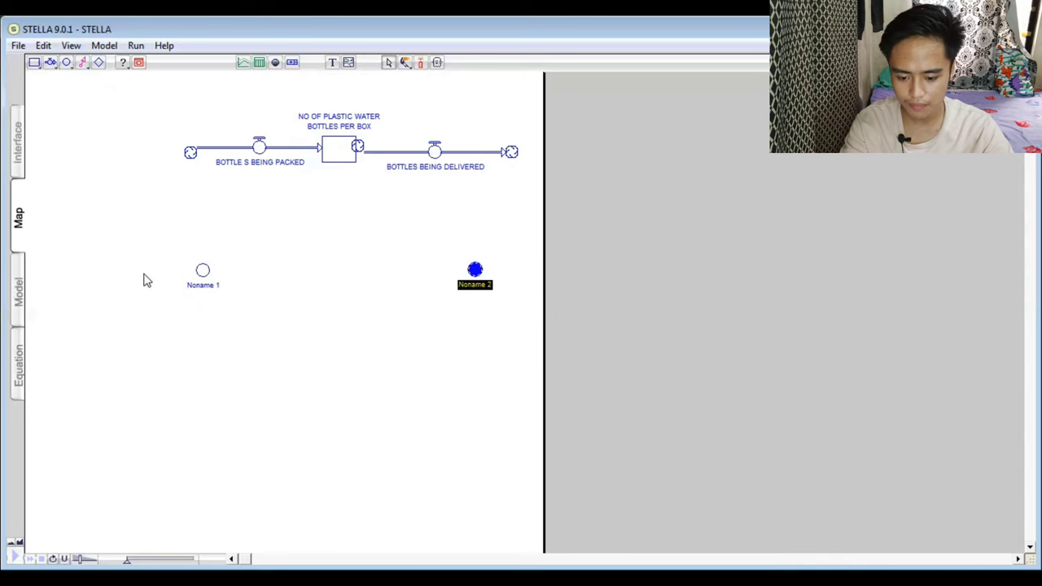
# Name the left converter PACKAGE RATE.
pyautogui.click(209, 287)
pyautogui.write('PACKEGE')
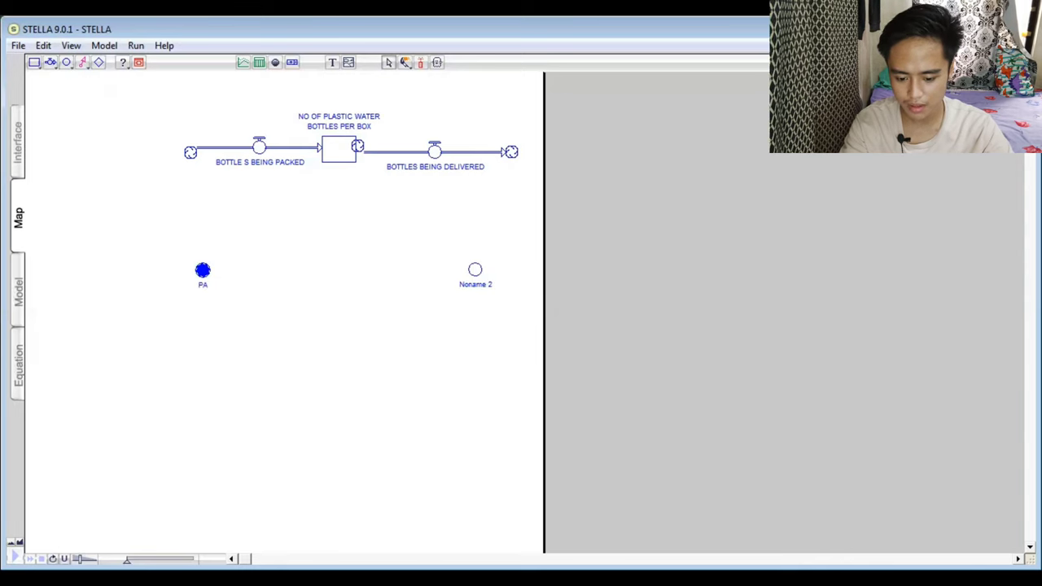
pyautogui.press('BackSpace')
pyautogui.press('BackSpace')
pyautogui.press('BackSpace')
pyautogui.write('AGE RATE')
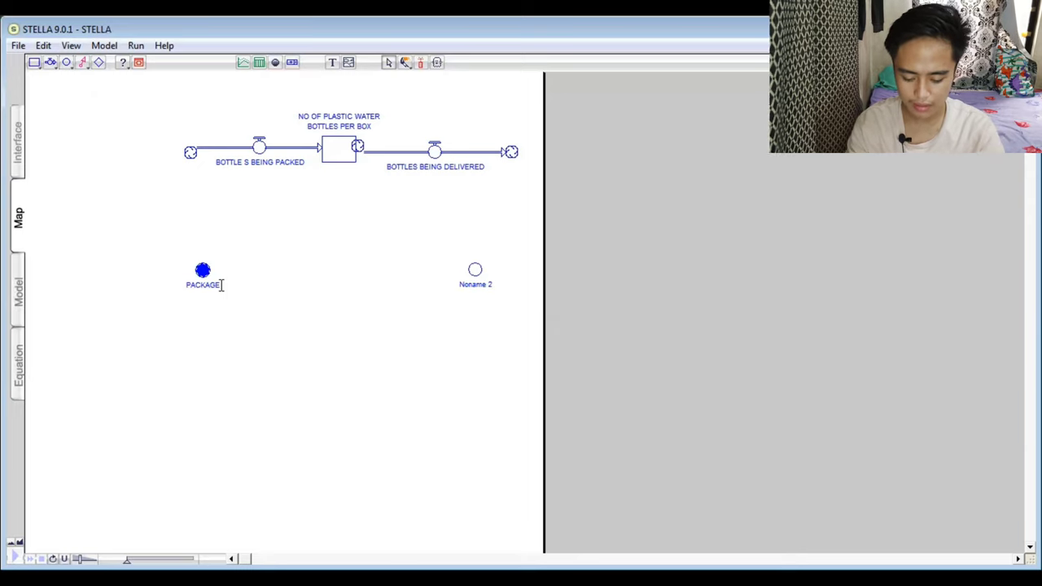
# Name the right converter DELIVERY RATE.
pyautogui.click(492, 285)
pyautogui.write('DELIVER')
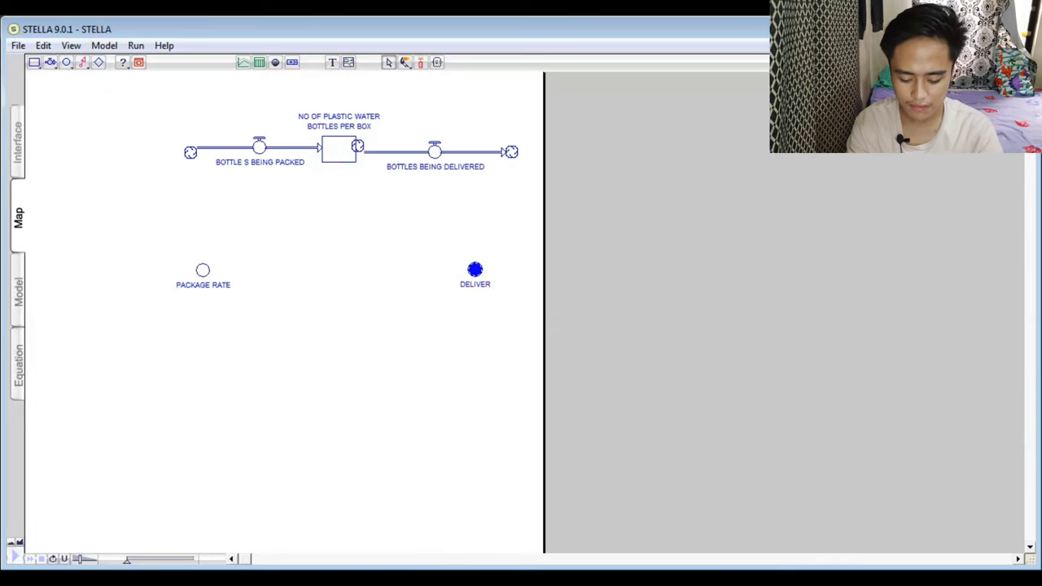
pyautogui.write('Y RT')
pyautogui.press('BackSpace')
pyautogui.press('BackSpace')
pyautogui.write('ATE')
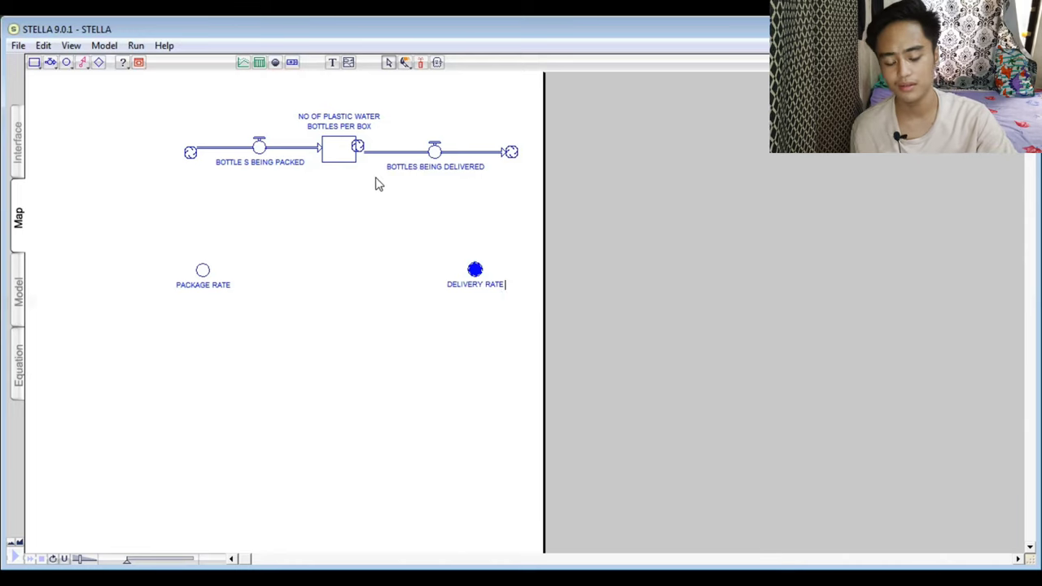
# Attach the source end of the BOTTLES BEING DELIVERED flow to the stock and align the flow with it.
pyautogui.moveTo(358, 155); pyautogui.dragTo(323, 153)
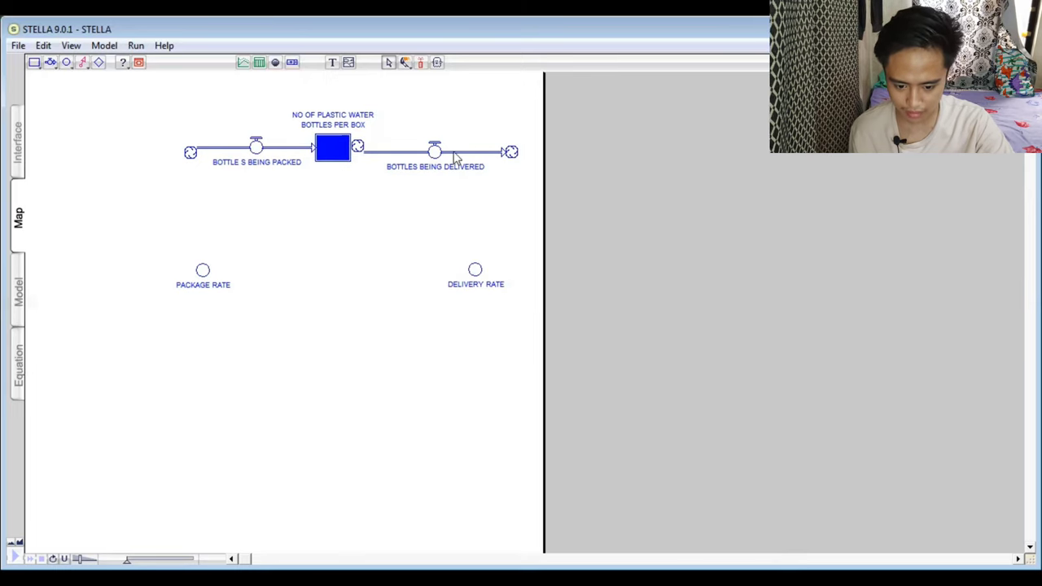
pyautogui.click(511, 151)
pyautogui.moveTo(434, 152); pyautogui.dragTo(434, 146)
pyautogui.click(356, 142)
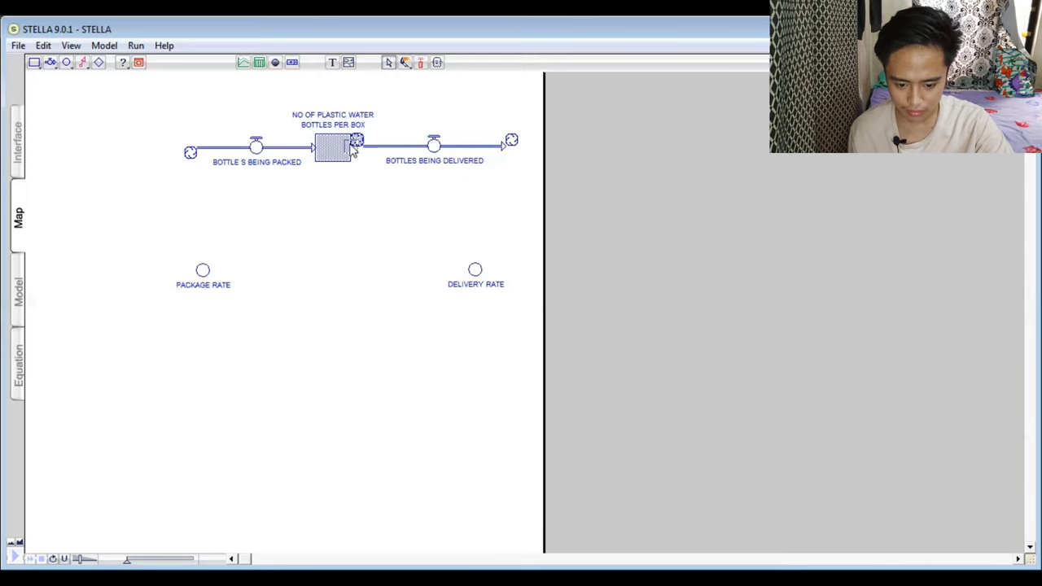
pyautogui.moveTo(353, 149)
pyautogui.mouseDown()
pyautogui.moveTo(349, 158)
pyautogui.moveTo(348, 146)
pyautogui.mouseUp()
pyautogui.click(346, 161)
pyautogui.click(431, 146)
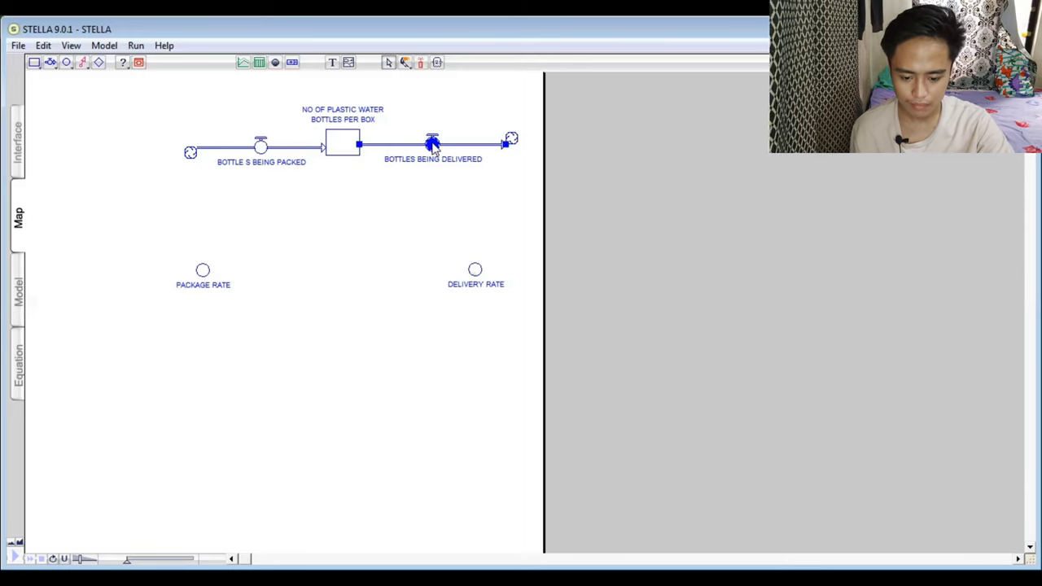
pyautogui.click(420, 170)
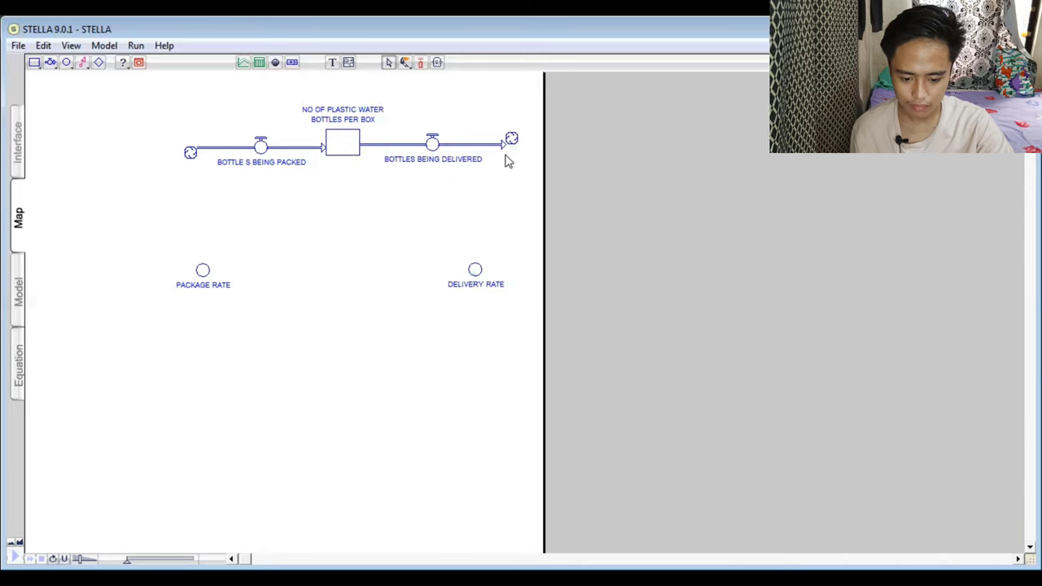
# Align the packing flow's source cloud with its pipe, and connect the stock to both the packing and delivery flows with action connectors.
pyautogui.moveTo(191, 153); pyautogui.dragTo(190, 147)
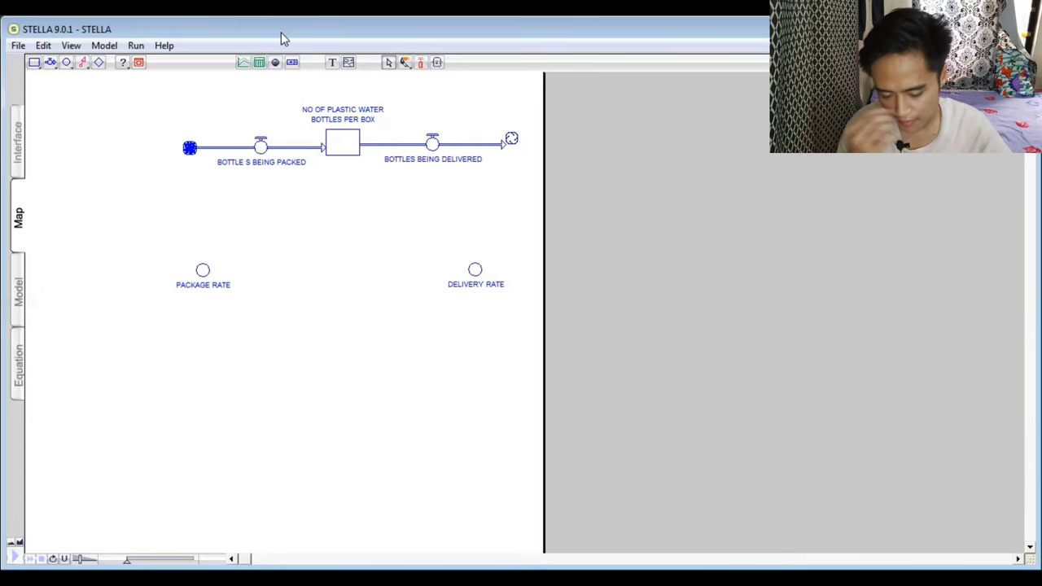
pyautogui.click(82, 62)
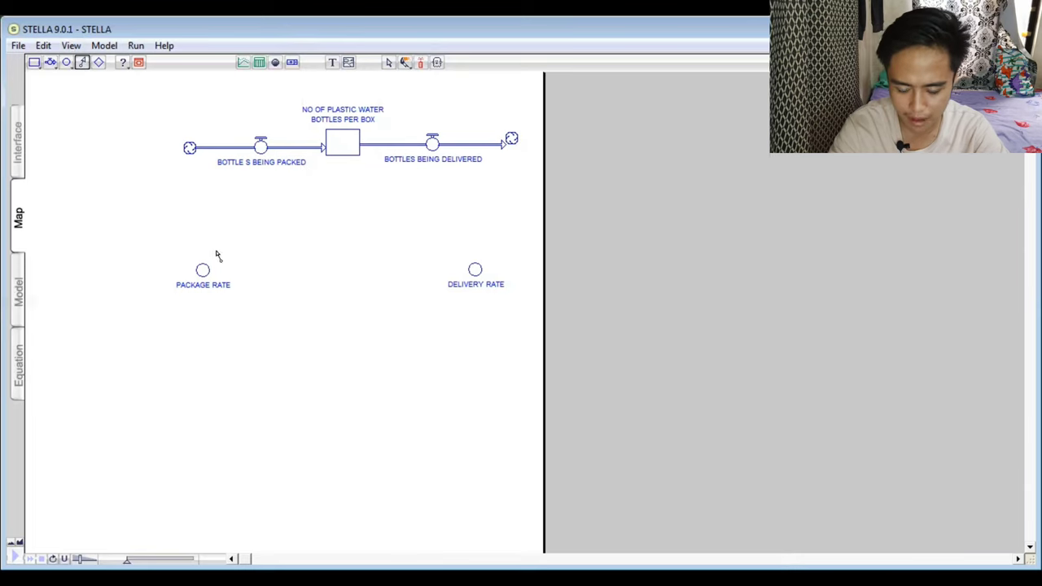
pyautogui.moveTo(333, 137)
pyautogui.mouseDown()
pyautogui.moveTo(295, 119)
pyautogui.moveTo(262, 143)
pyautogui.mouseUp()
pyautogui.click(82, 63)
pyautogui.moveTo(359, 140); pyautogui.dragTo(433, 144)
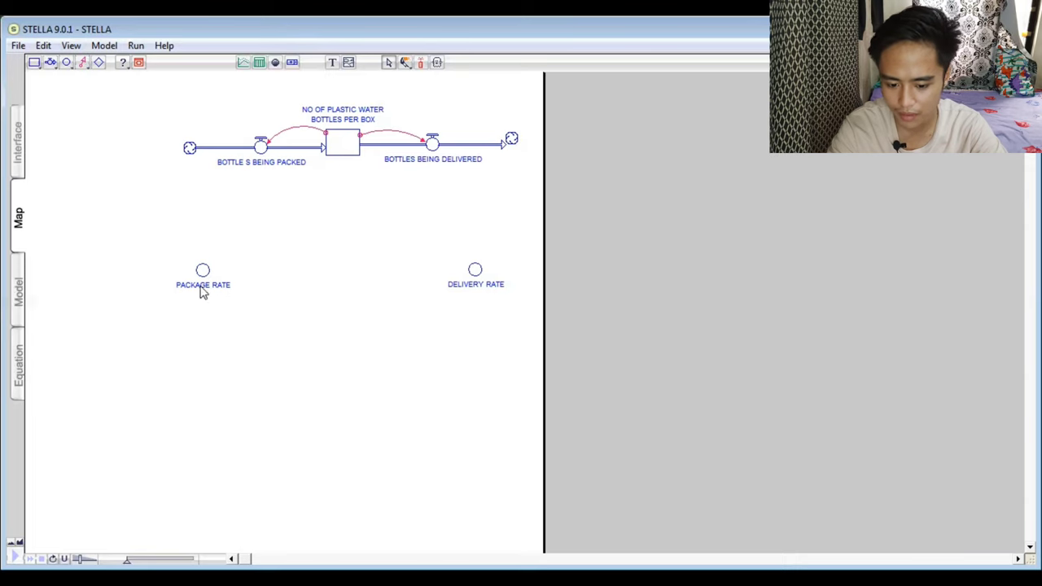
# Connect PACKAGE RATE to the BOTTLE S BEING PACKED flow and DELIVERY RATE to the BOTTLES BEING DELIVERED flow.
pyautogui.moveTo(202, 268); pyautogui.dragTo(261, 145)
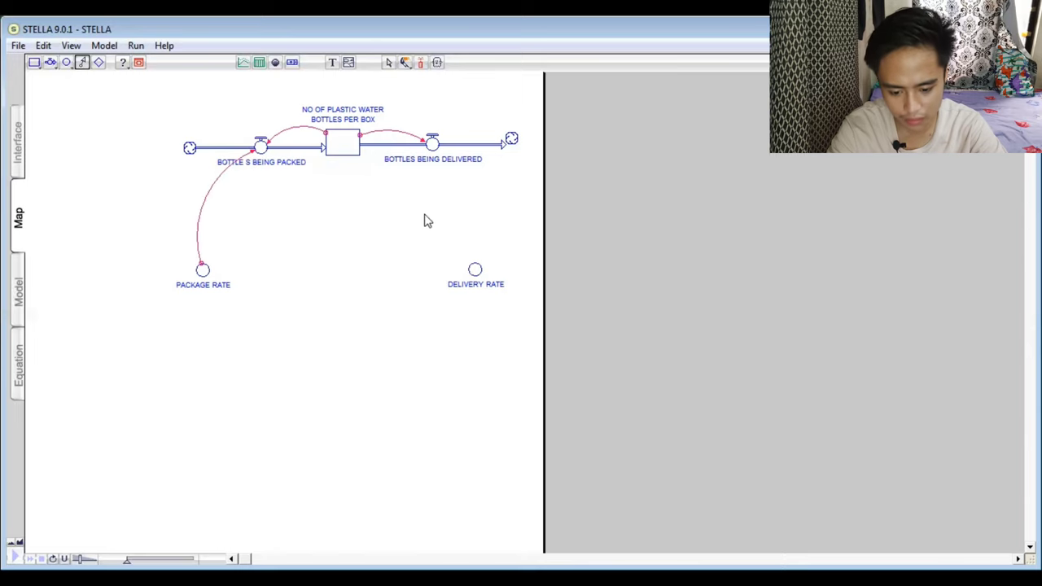
pyautogui.click(82, 63)
pyautogui.moveTo(476, 269); pyautogui.dragTo(439, 154)
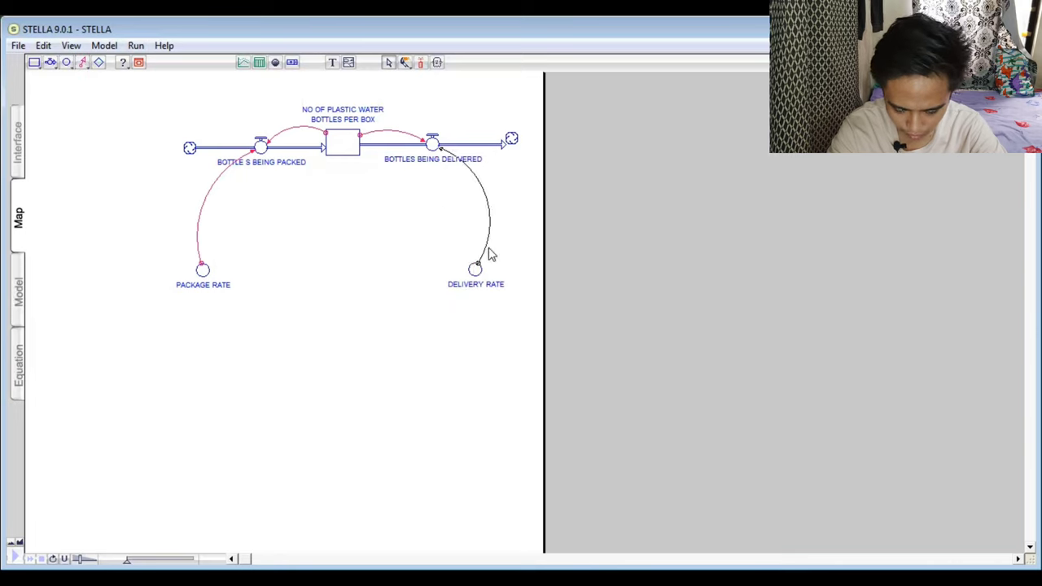
# Widen the DELIVERY RATE connector's arc and reshape both stock connectors so they start from the middle of the stock's upper edge.
pyautogui.click(494, 251)
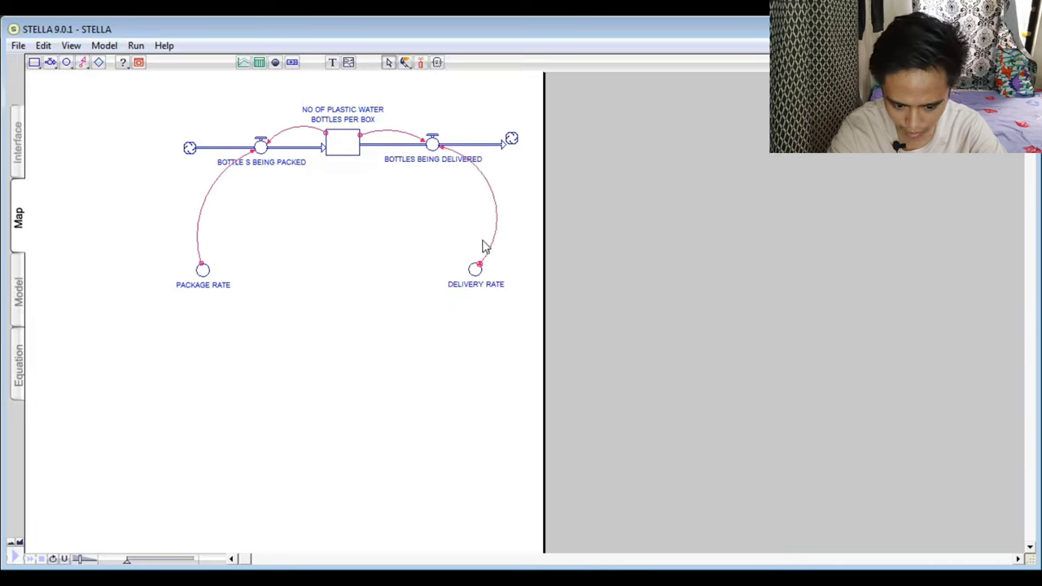
pyautogui.click(328, 134)
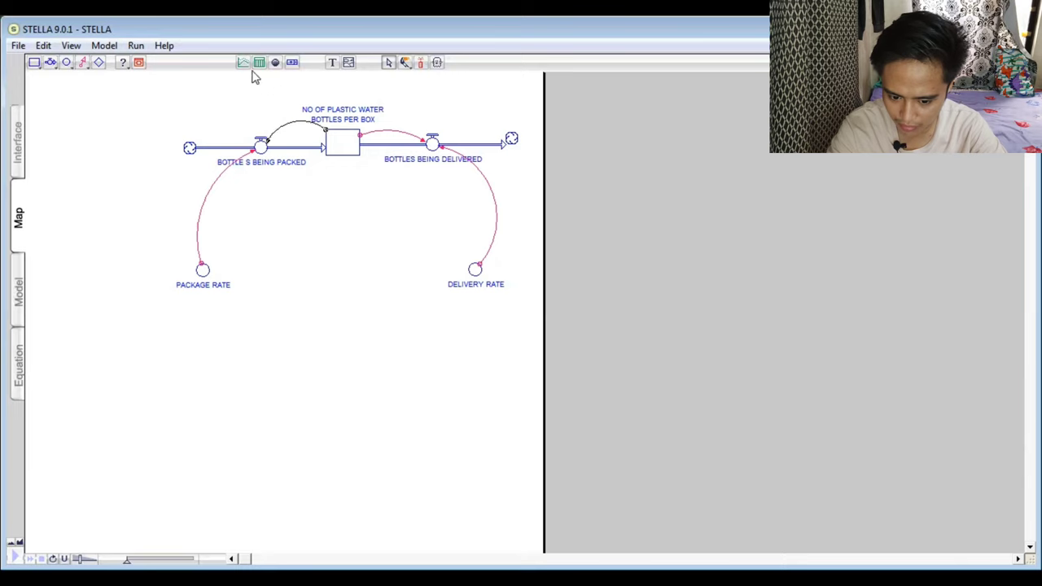
pyautogui.moveTo(297, 129); pyautogui.dragTo(348, 130)
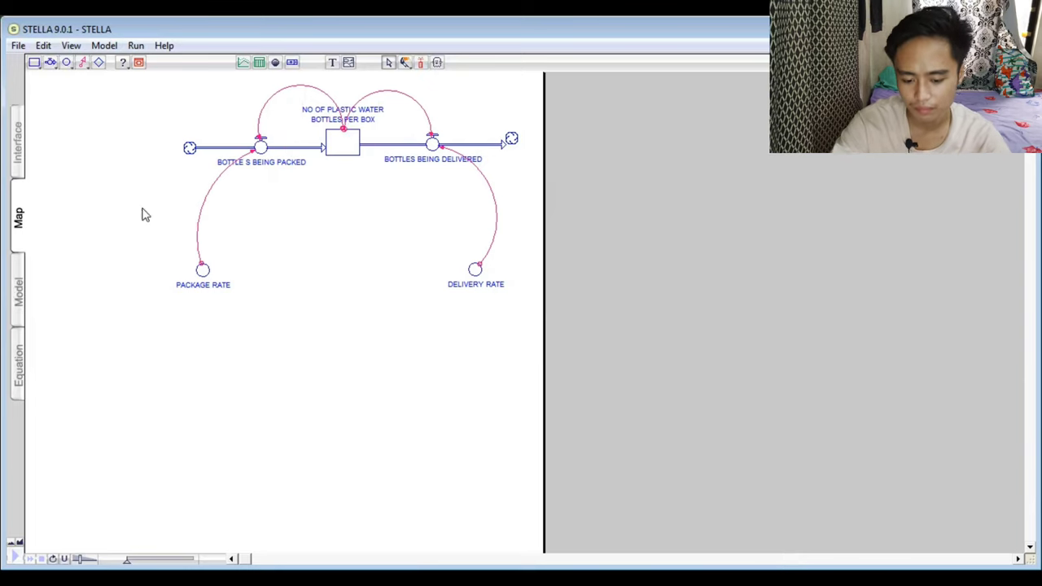
# In the Model view, define BOTTLE S BEING PACKED as NO_OF_PLASTIC_WATER_BOTTLES_PER_BOX*PACKAGE_RATE and enable its clock option.
pyautogui.click(20, 292)
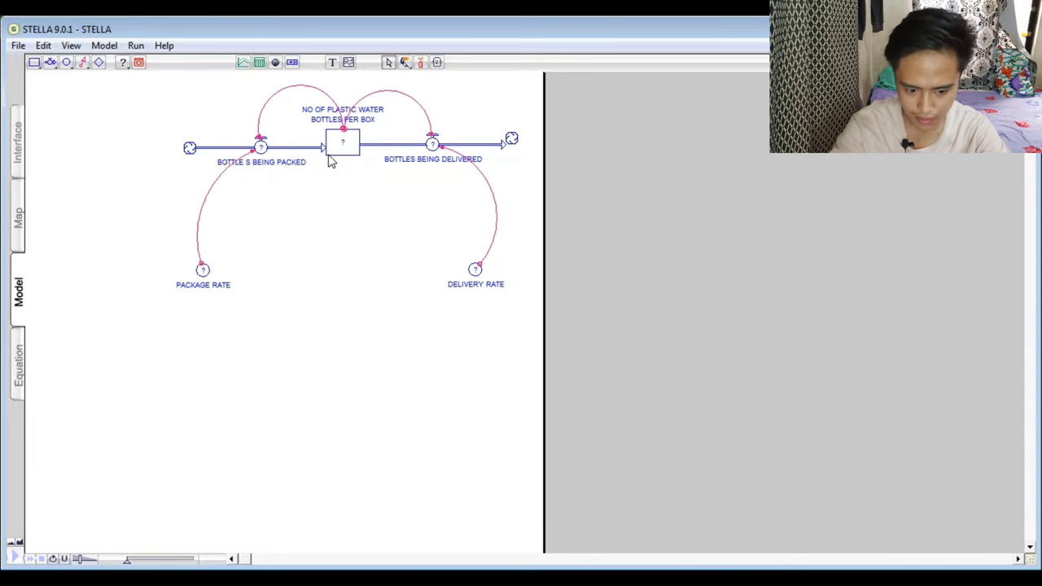
pyautogui.click(261, 147)
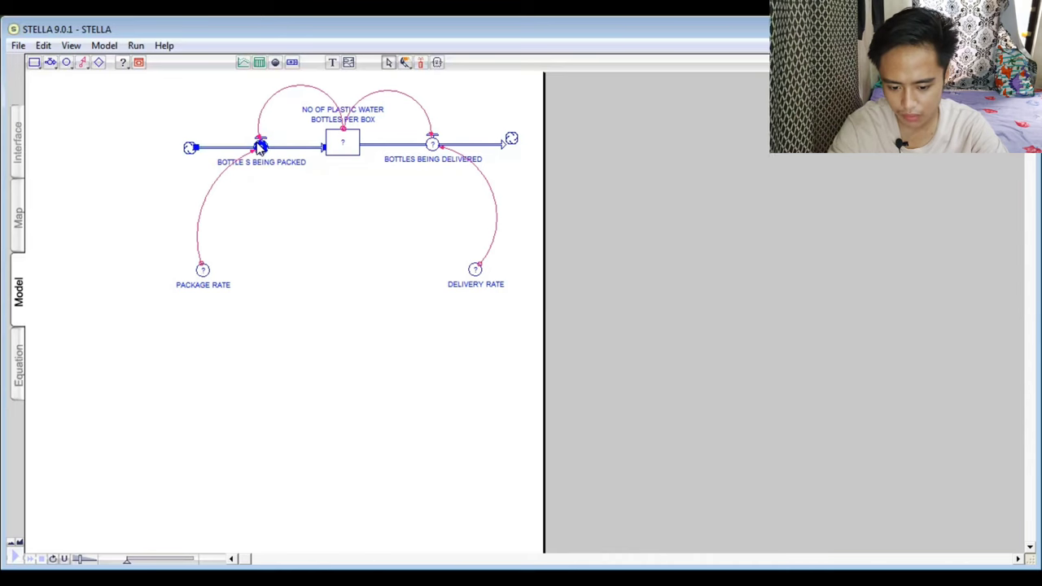
pyautogui.doubleClick(260, 147)
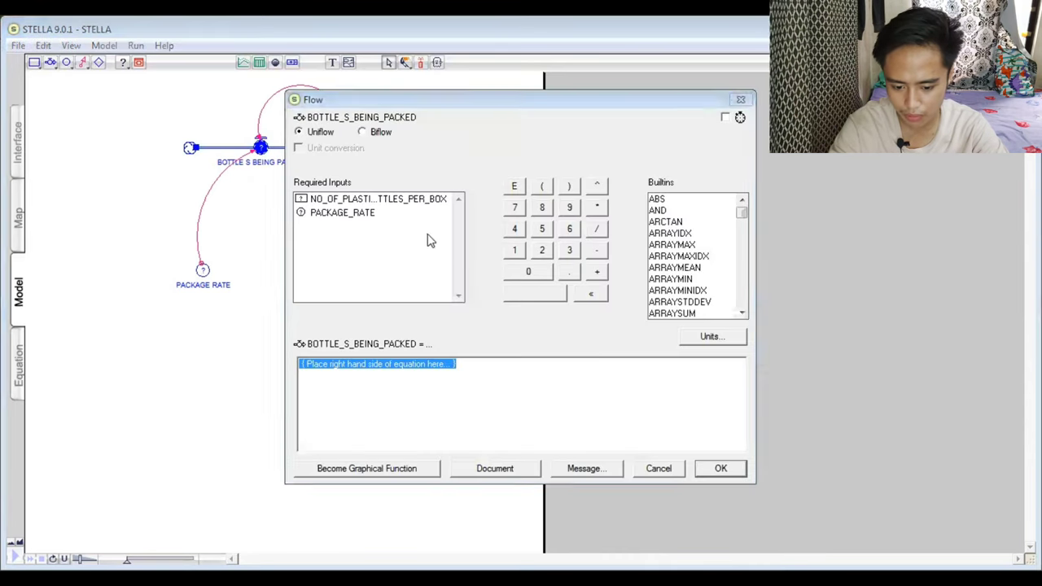
pyautogui.click(358, 200)
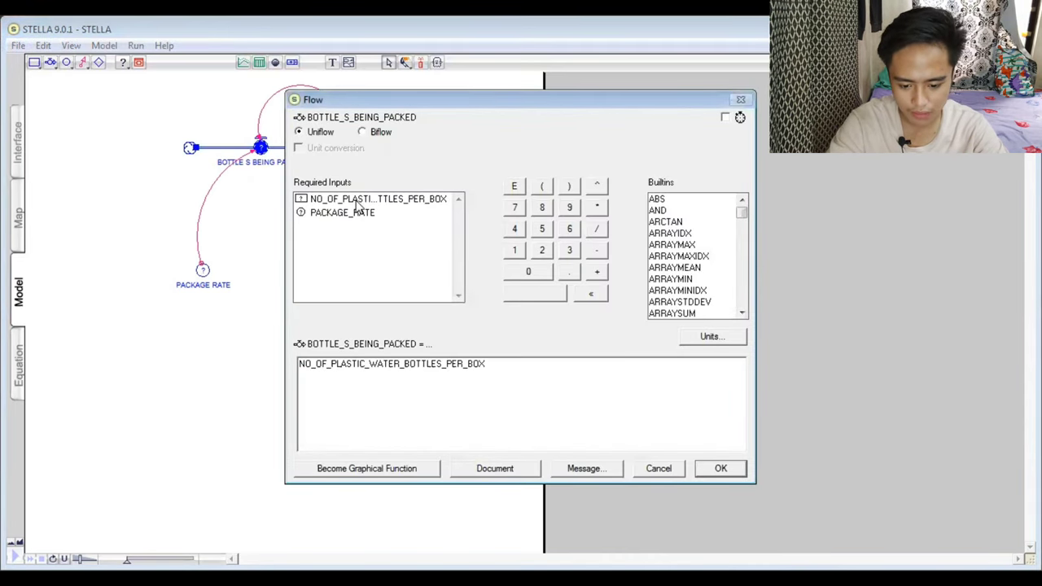
pyautogui.moveTo(486, 365); pyautogui.dragTo(291, 371)
pyautogui.press('BackSpace')
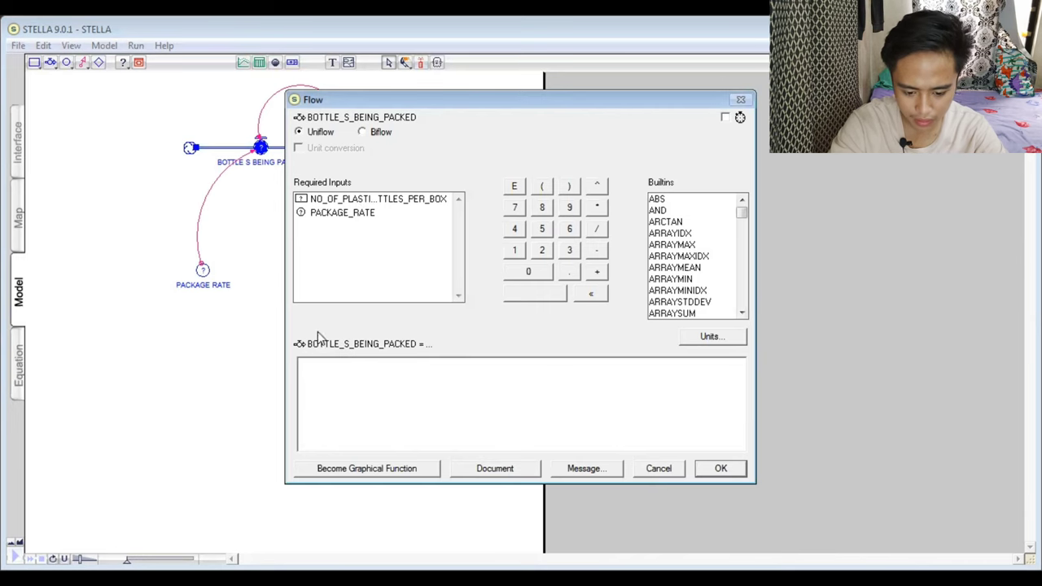
pyautogui.click(339, 202)
pyautogui.click(597, 207)
pyautogui.click(387, 214)
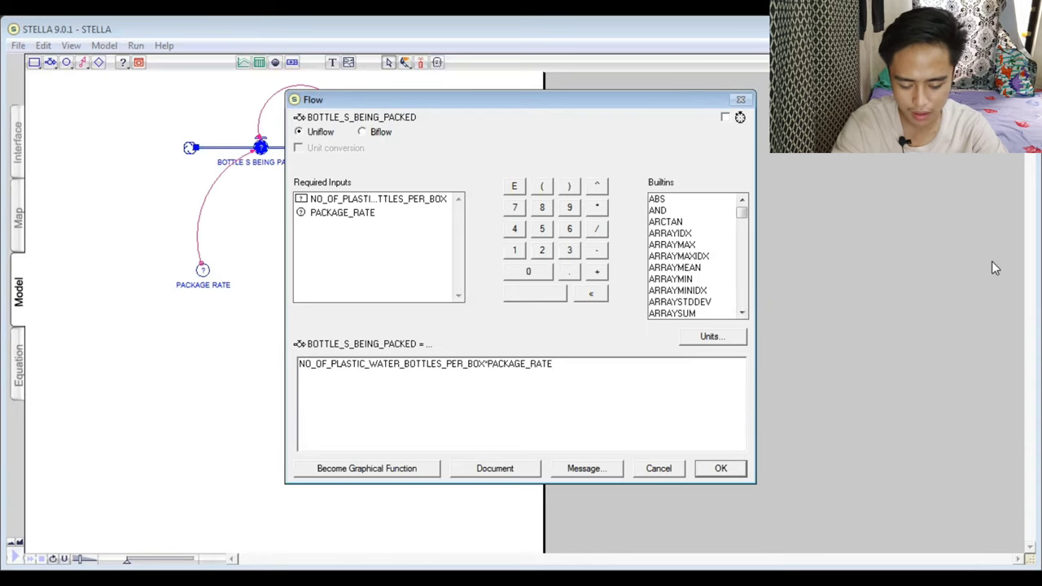
pyautogui.click(726, 118)
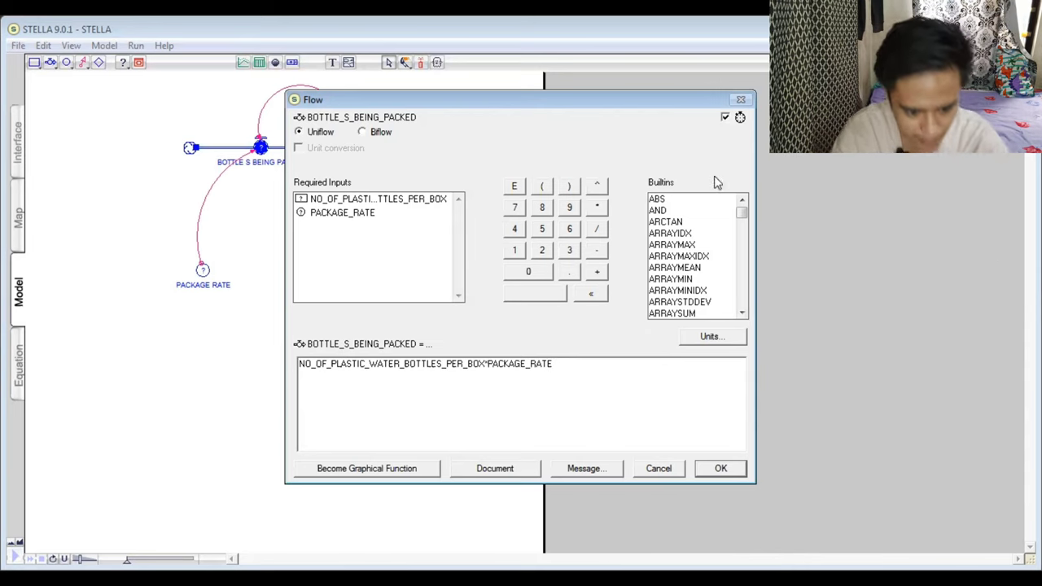
pyautogui.click(729, 470)
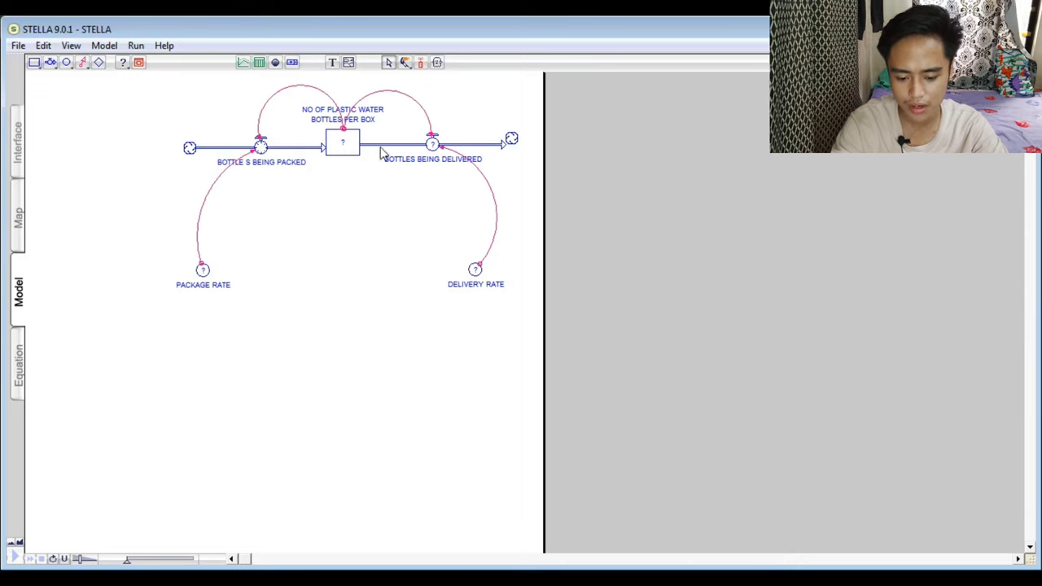
# Define BOTTLES BEING DELIVERED as NO_OF_PLASTIC_WATER_BOTTLES_PER_BOX*DELIVERY_RATE and enable its clock option.
pyautogui.click(430, 146)
pyautogui.doubleClick(432, 147)
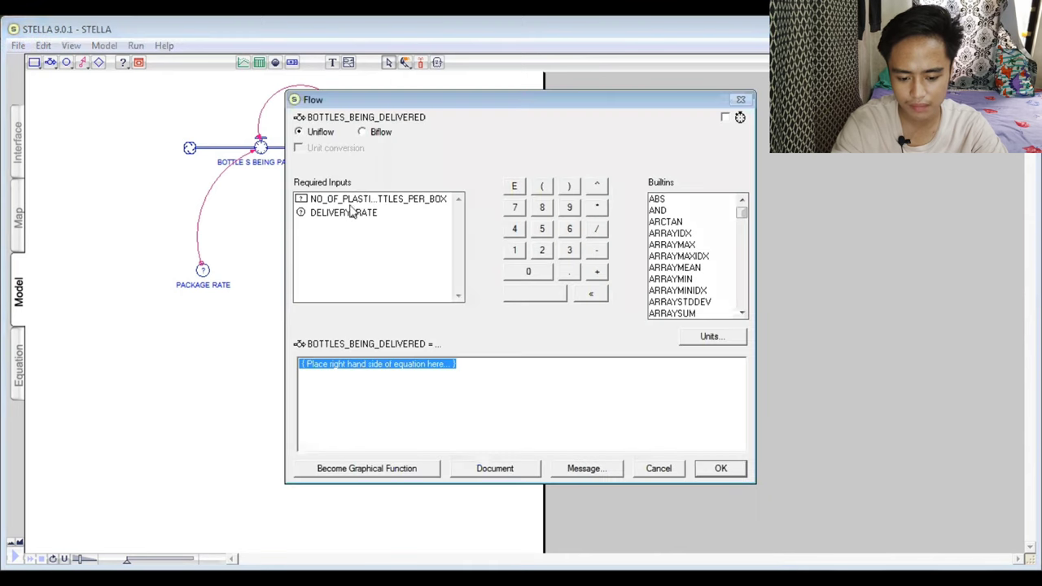
pyautogui.click(364, 201)
pyautogui.click(597, 206)
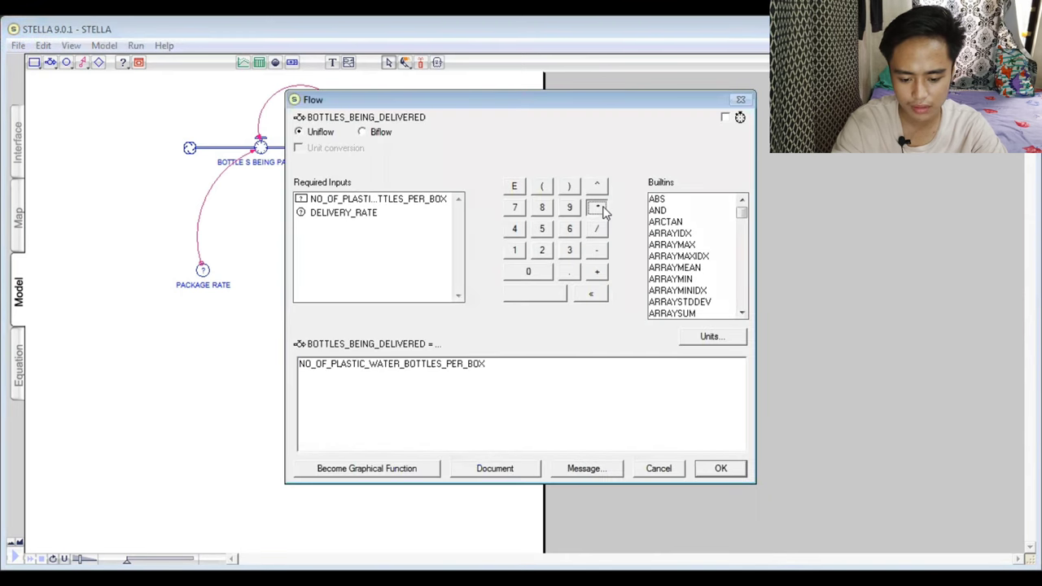
pyautogui.click(366, 213)
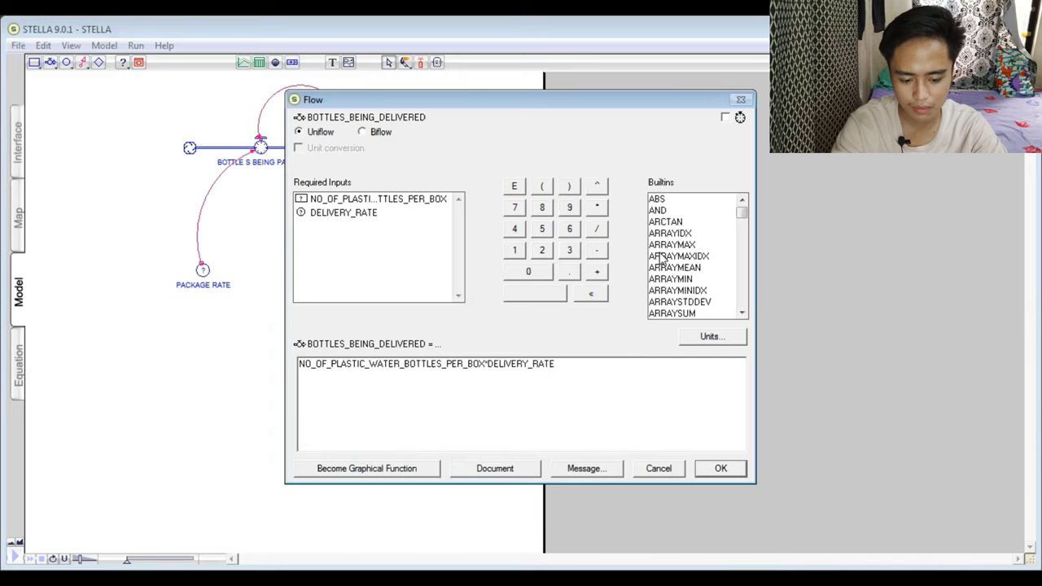
pyautogui.click(725, 118)
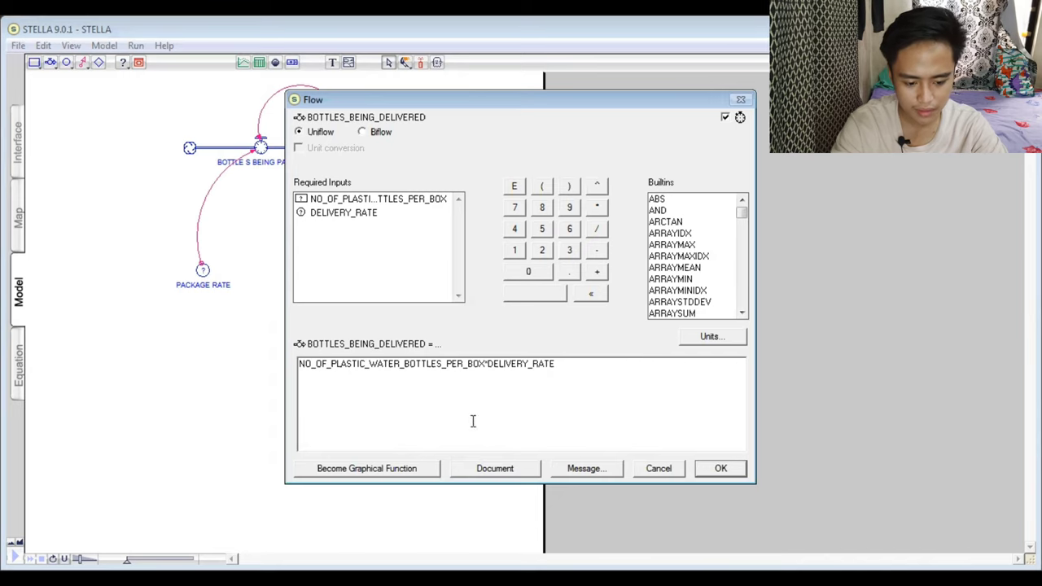
pyautogui.click(721, 469)
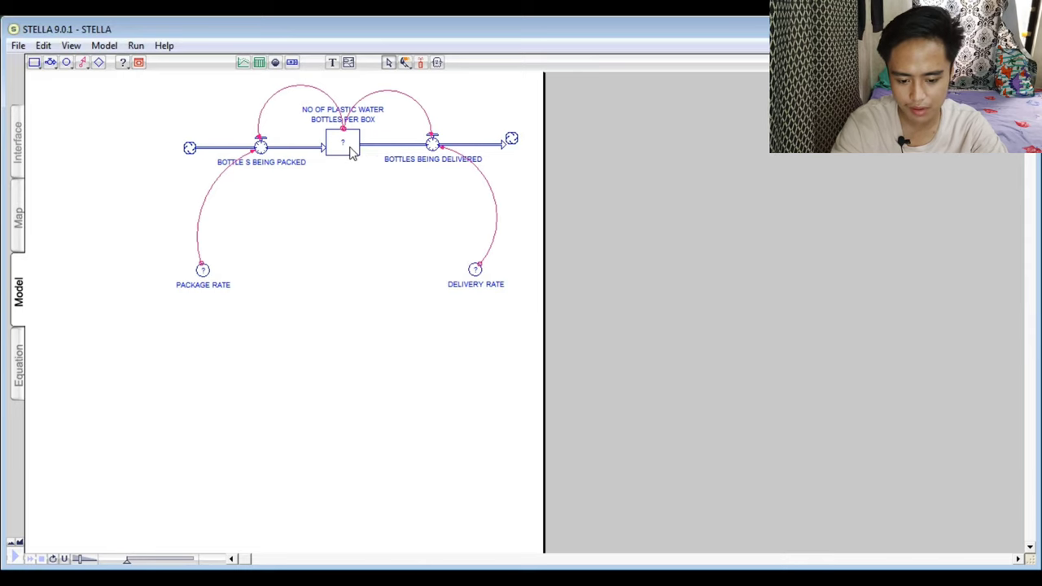
# Set the initial value of the NO OF PLASTIC WATER BOTTLES PER BOX stock to 300.
pyautogui.doubleClick(350, 149)
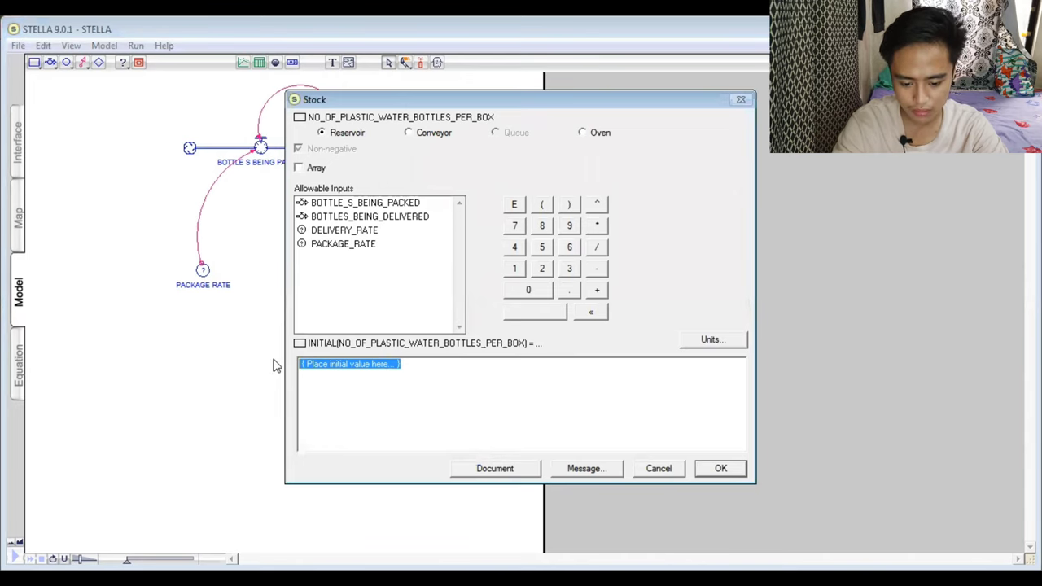
pyautogui.write('300')
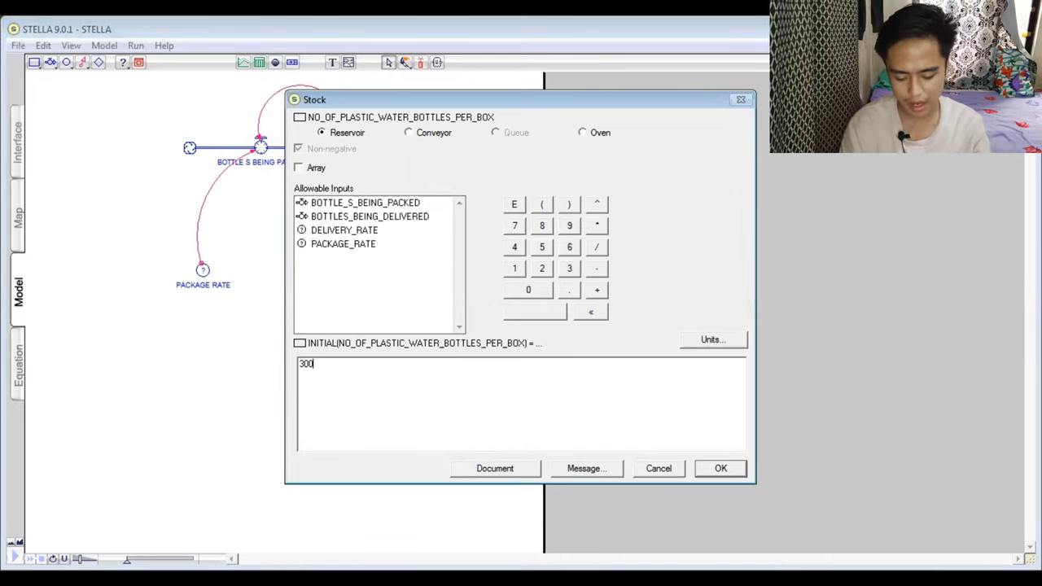
pyautogui.click(721, 469)
# Set the PACKAGE RATE converter to 0.30.
pyautogui.doubleClick(203, 270)
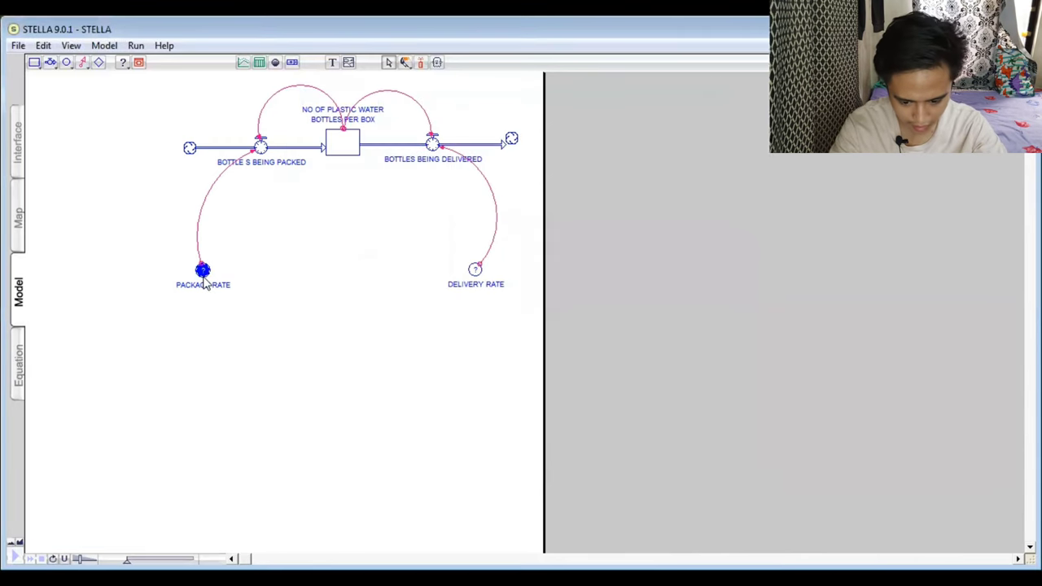
pyautogui.click(450, 358)
pyautogui.moveTo(464, 357); pyautogui.dragTo(294, 367)
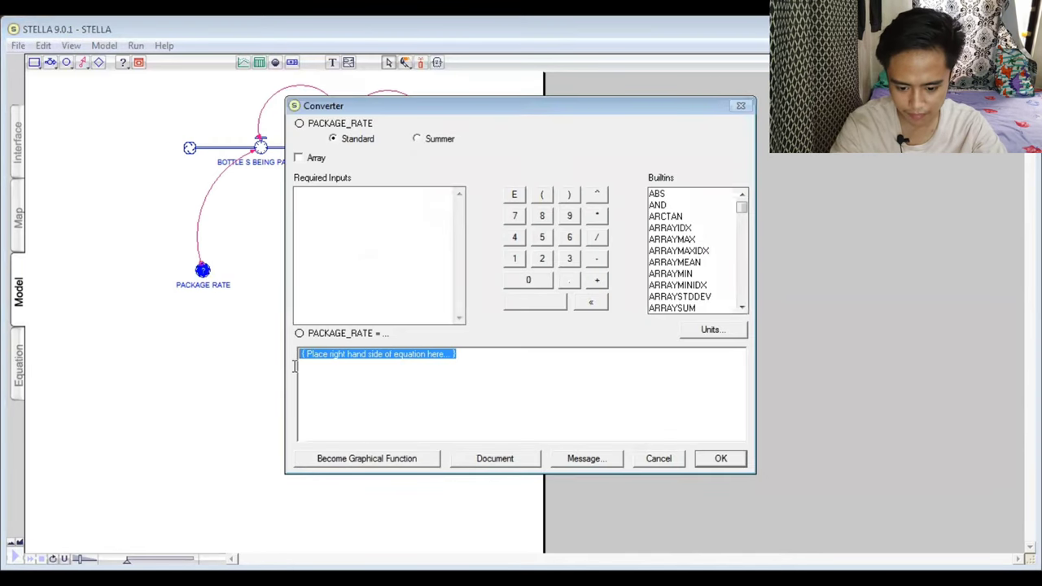
pyautogui.write('0.30')
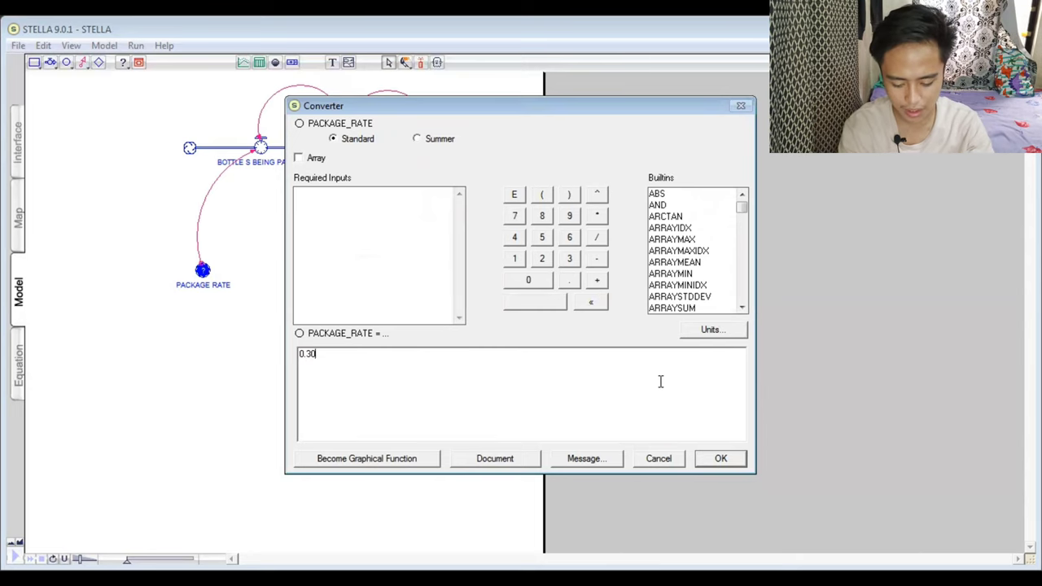
pyautogui.click(733, 461)
# Set the DELIVERY RATE converter to 0.25.
pyautogui.click(476, 281)
pyautogui.doubleClick(476, 278)
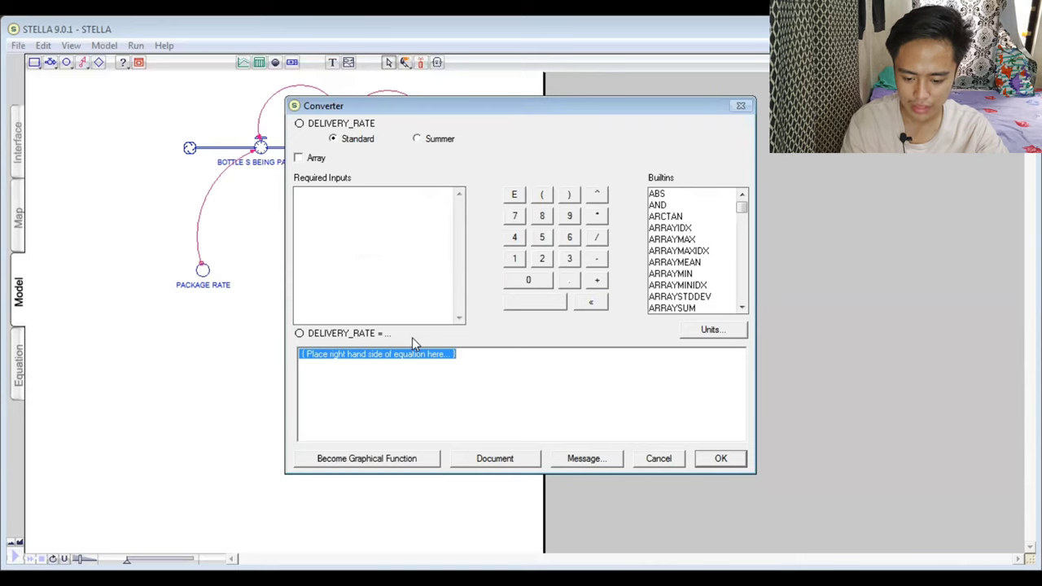
pyautogui.write('0.25')
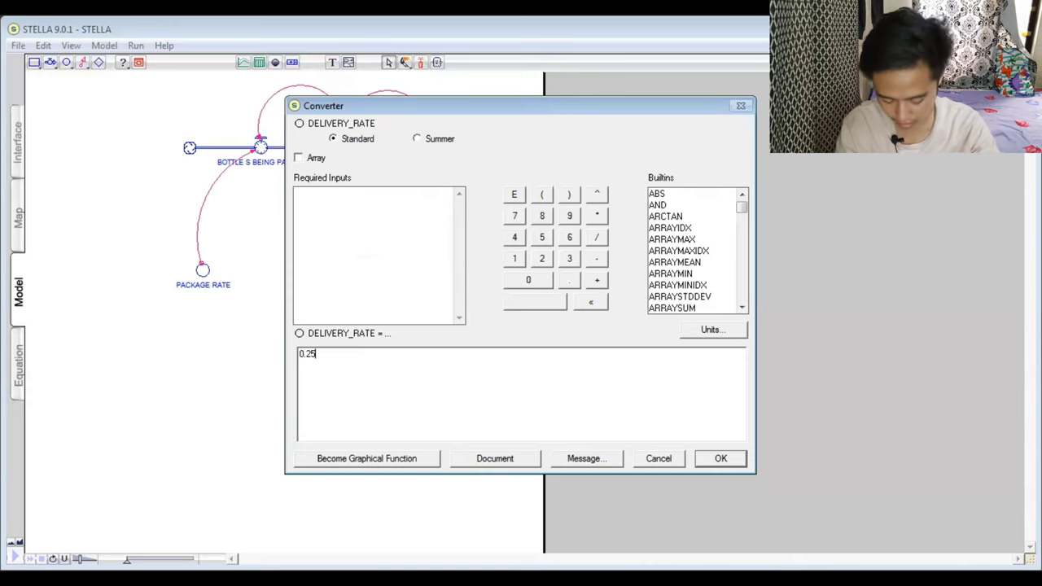
pyautogui.click(701, 459)
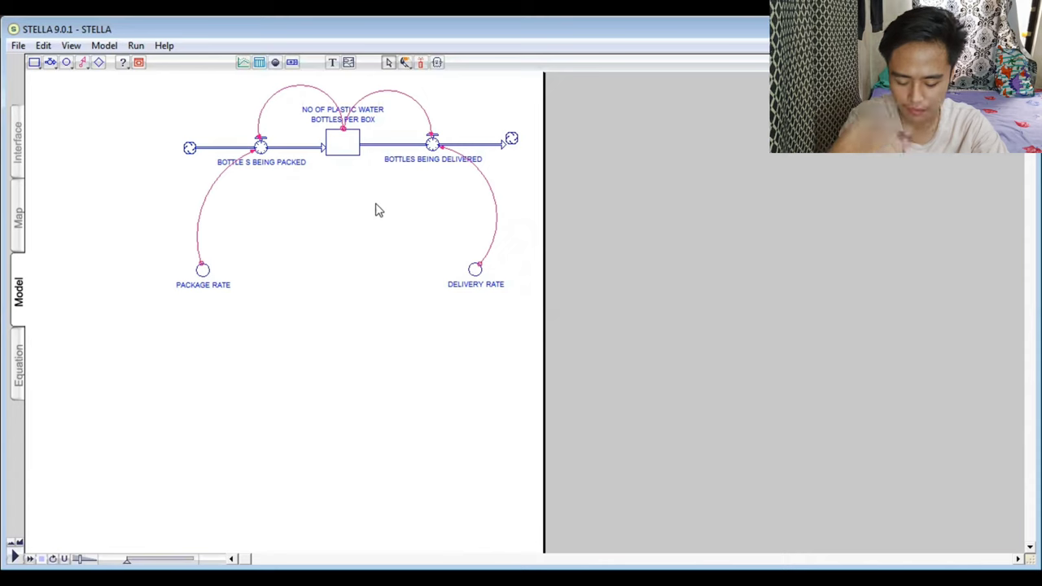
# Place a second stock centrally below the bottle model and name it NO OF PEOPLE.
pyautogui.click(34, 63)
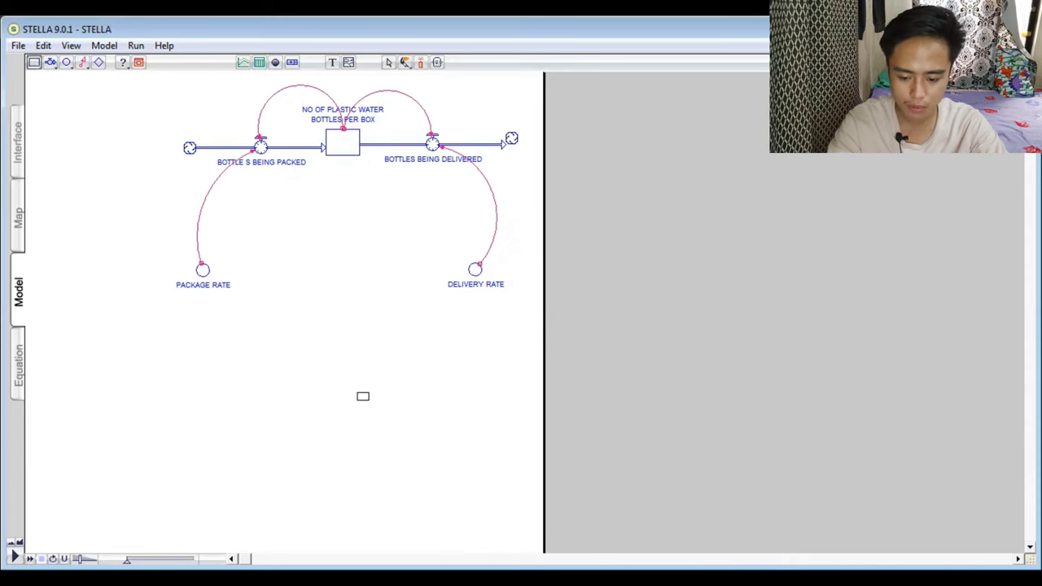
pyautogui.click(353, 390)
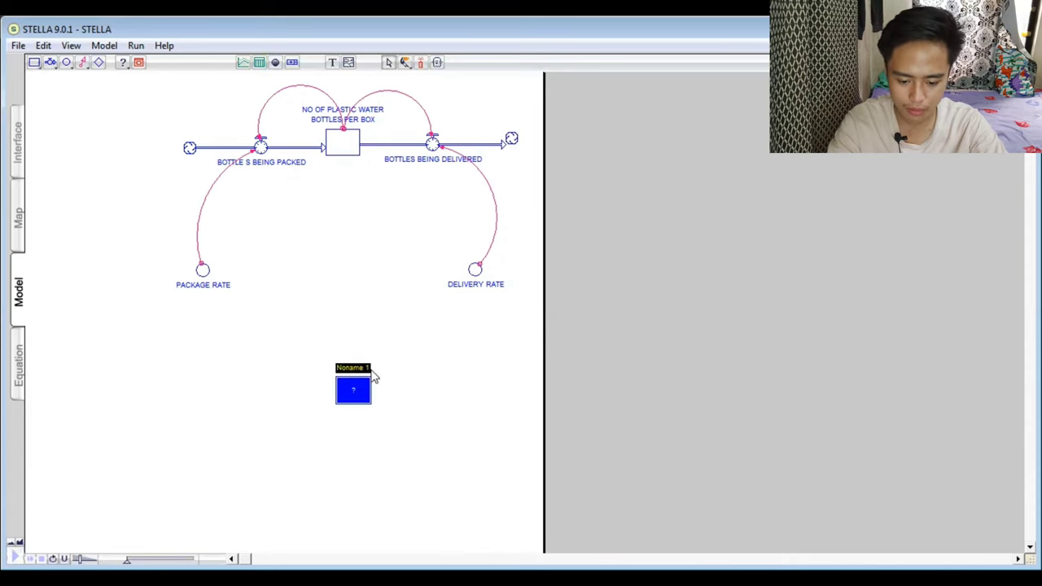
pyautogui.write('NO')
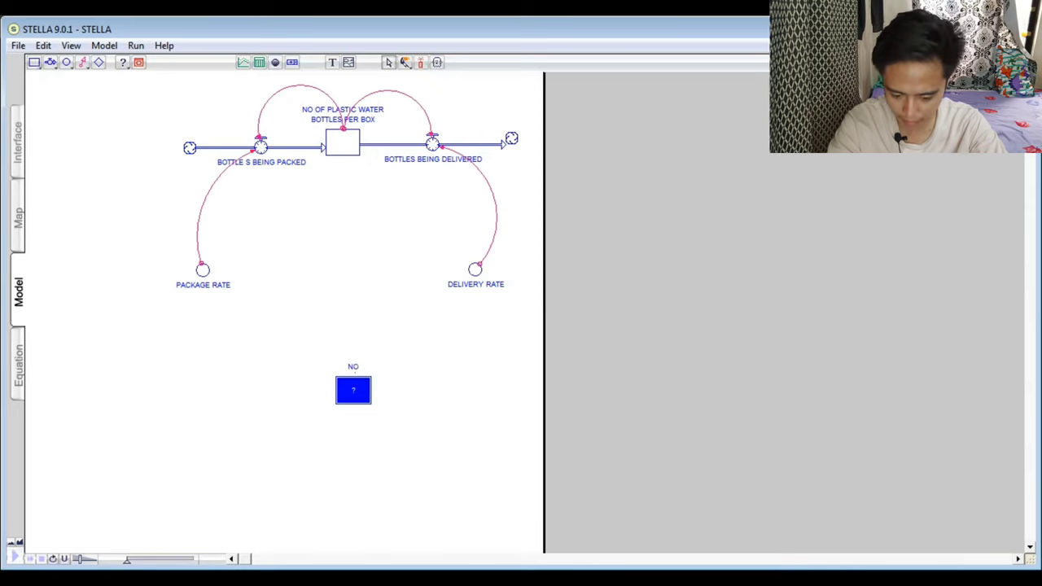
pyautogui.write(' OF PEOPLE')
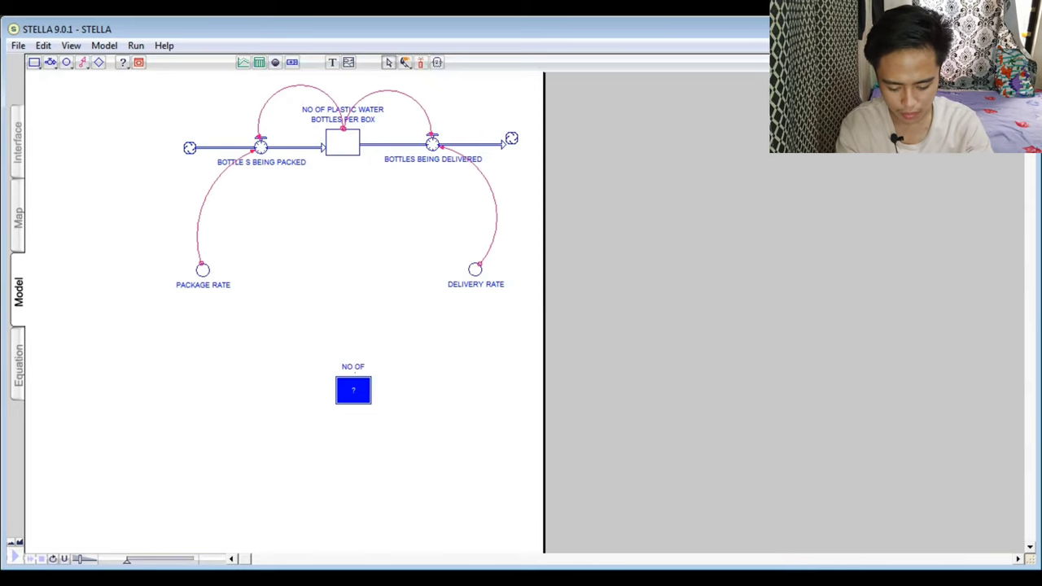
# Draw an inflow into the NO OF PEOPLE stock and name it PEOPLE GOING IN.
pyautogui.click(50, 63)
pyautogui.moveTo(206, 396); pyautogui.dragTo(307, 392)
pyautogui.moveTo(353, 393); pyautogui.dragTo(351, 392)
pyautogui.write('PEOPOL')
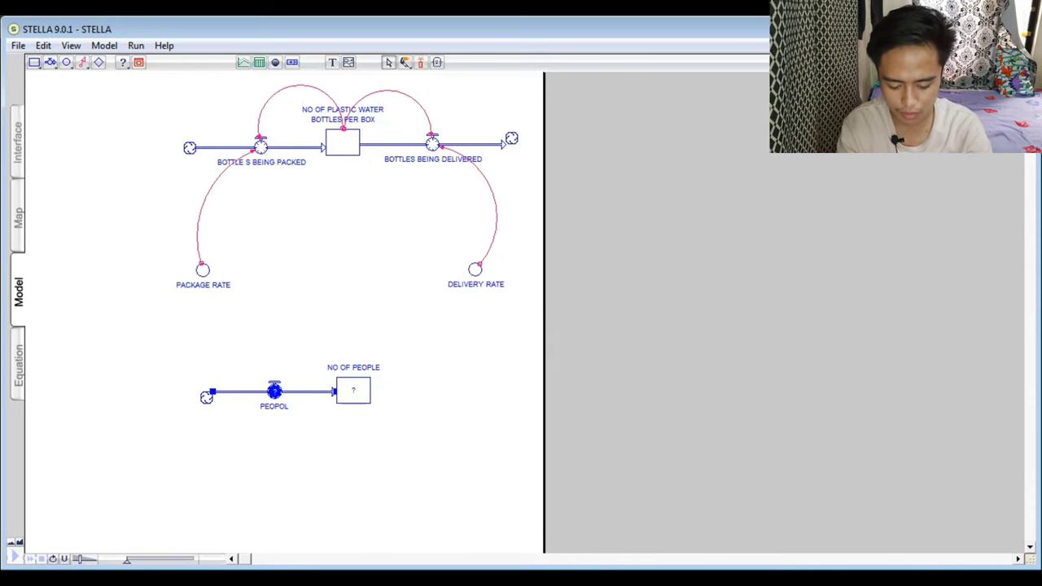
pyautogui.press('BackSpace')
pyautogui.press('BackSpace')
pyautogui.press('BackSpace')
pyautogui.press('BackSpace')
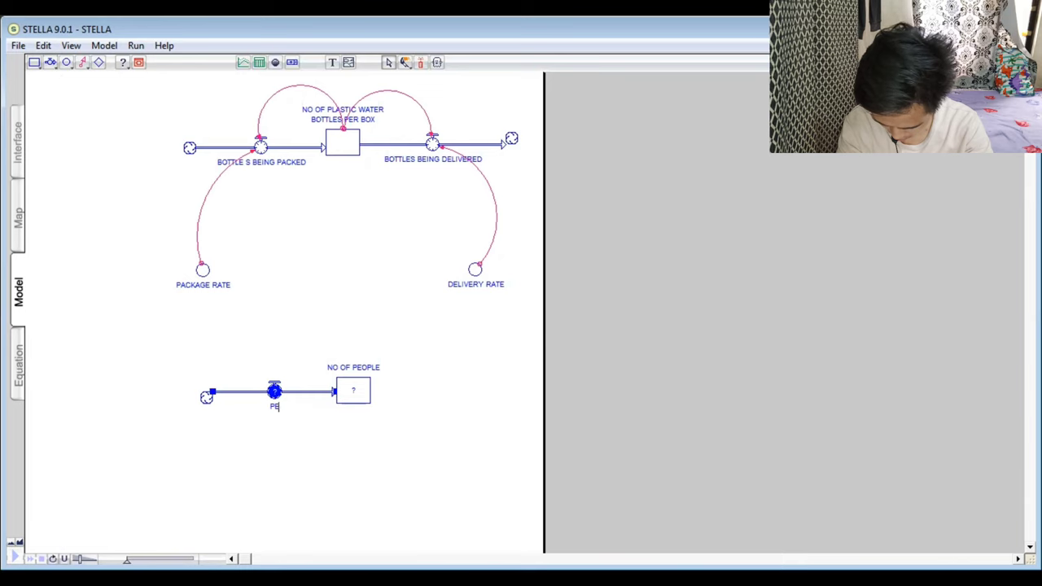
pyautogui.write('OPLE')
pyautogui.write(' GOIIGN')
pyautogui.press('BackSpace')
pyautogui.press('BackSpace')
pyautogui.press('BackSpace')
pyautogui.press('BackSpace')
pyautogui.write('ING IN')
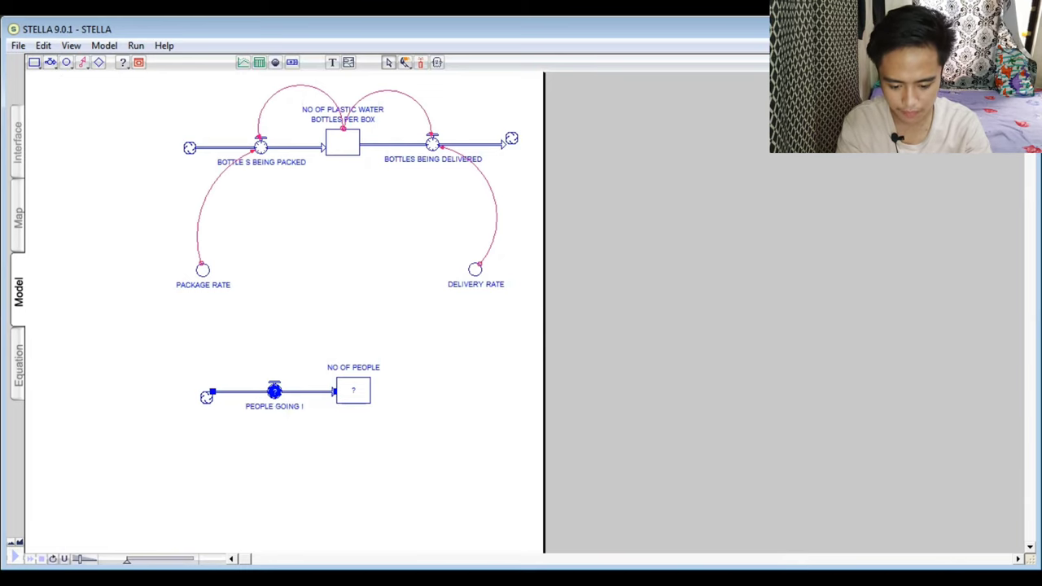
# Draw a flow leading away from the right side of the NO OF PEOPLE stock and name it PEOPLE GOING OUT.
pyautogui.click(48, 62)
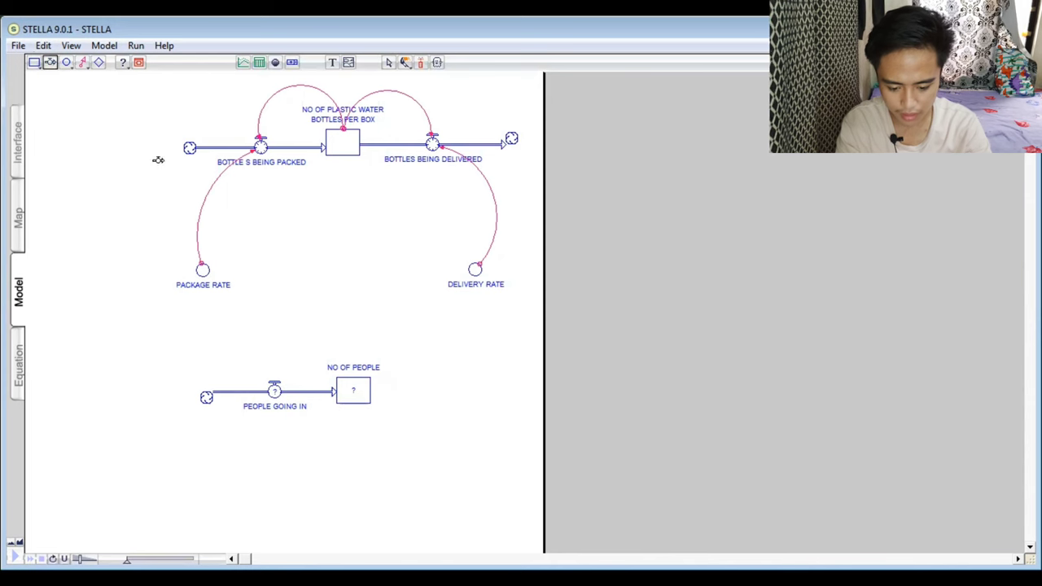
pyautogui.moveTo(365, 387); pyautogui.dragTo(521, 392)
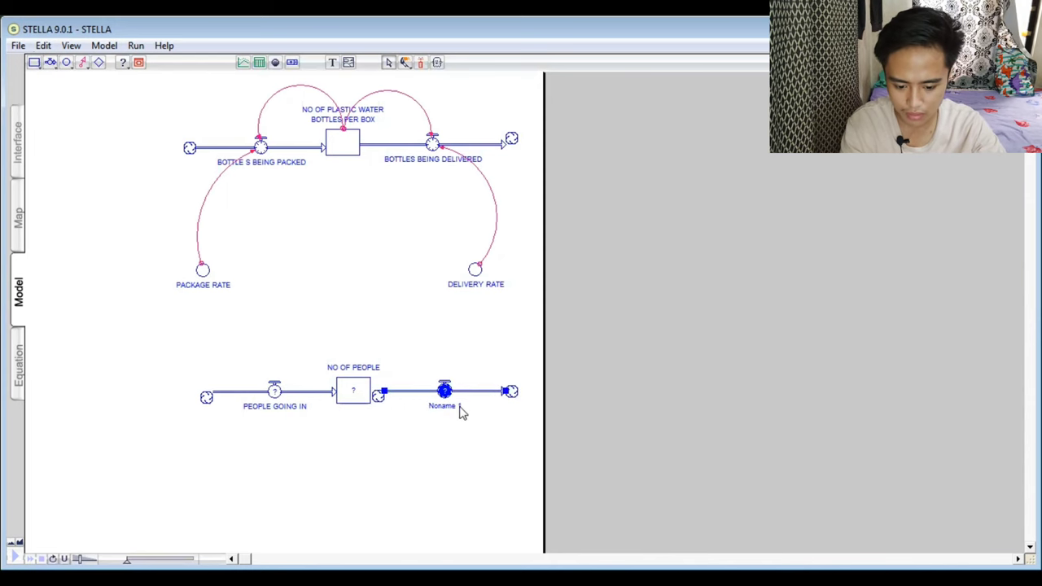
pyautogui.write('PEOPLE')
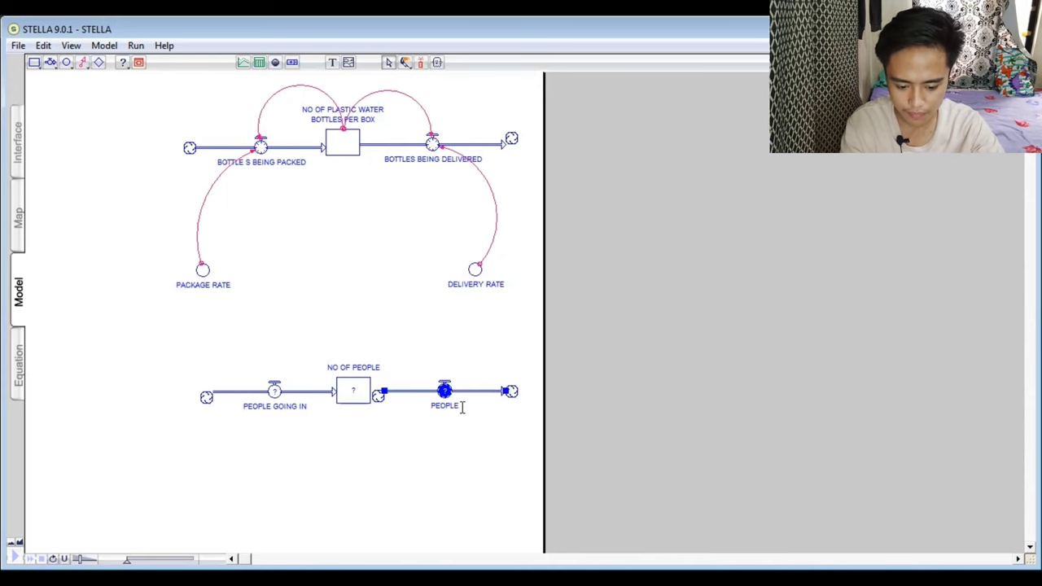
pyautogui.write(' GOING')
pyautogui.press('BackSpace')
pyautogui.press('BackSpace')
pyautogui.press('BackSpace')
pyautogui.write('NG OUT')
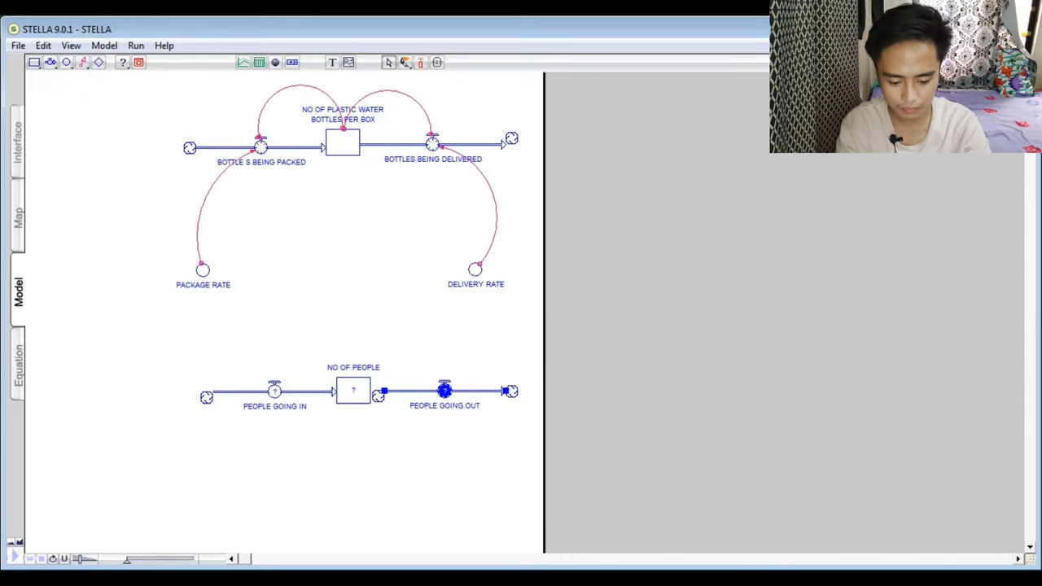
# Place one converter below each people flow and enter RATE as the name of the left one.
pyautogui.click(66, 63)
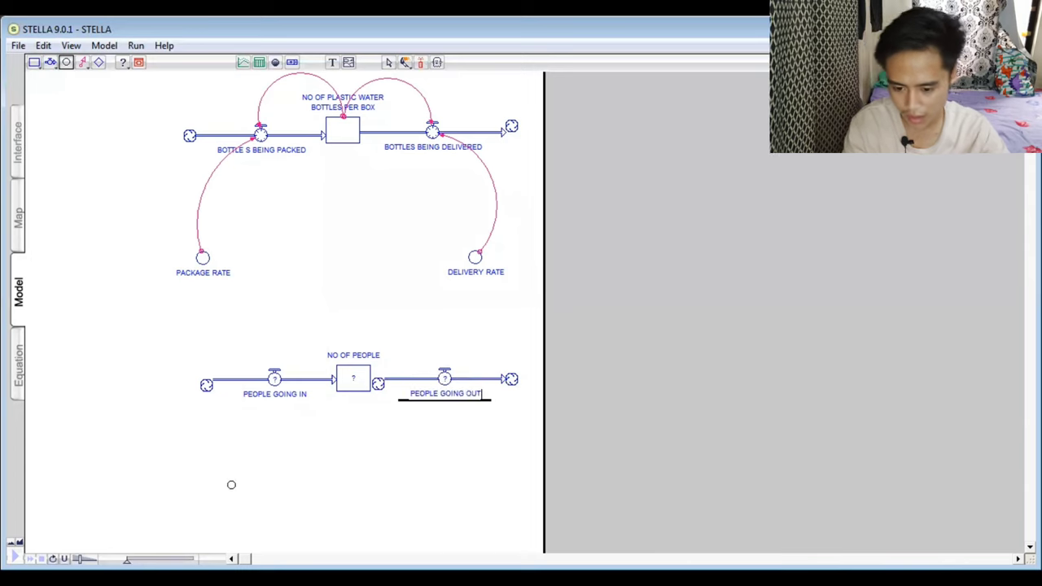
pyautogui.click(210, 485)
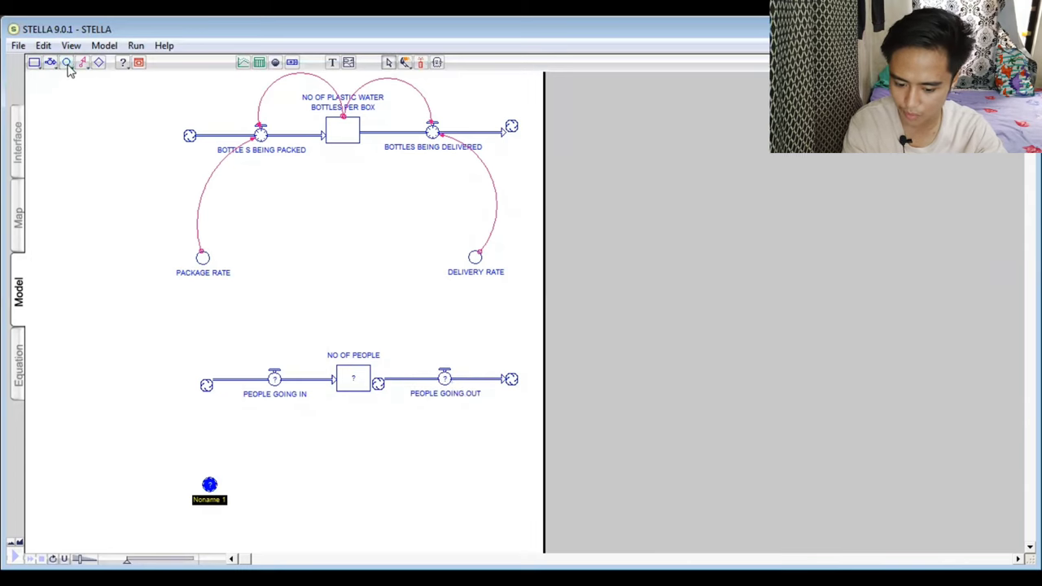
pyautogui.click(66, 62)
pyautogui.click(494, 489)
pyautogui.click(226, 500)
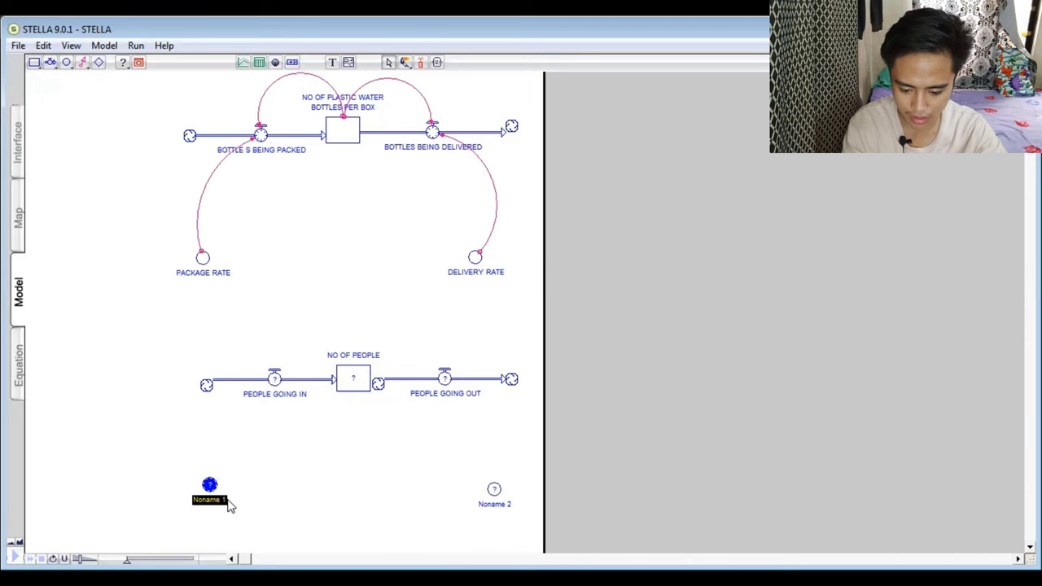
pyautogui.write('RATE')
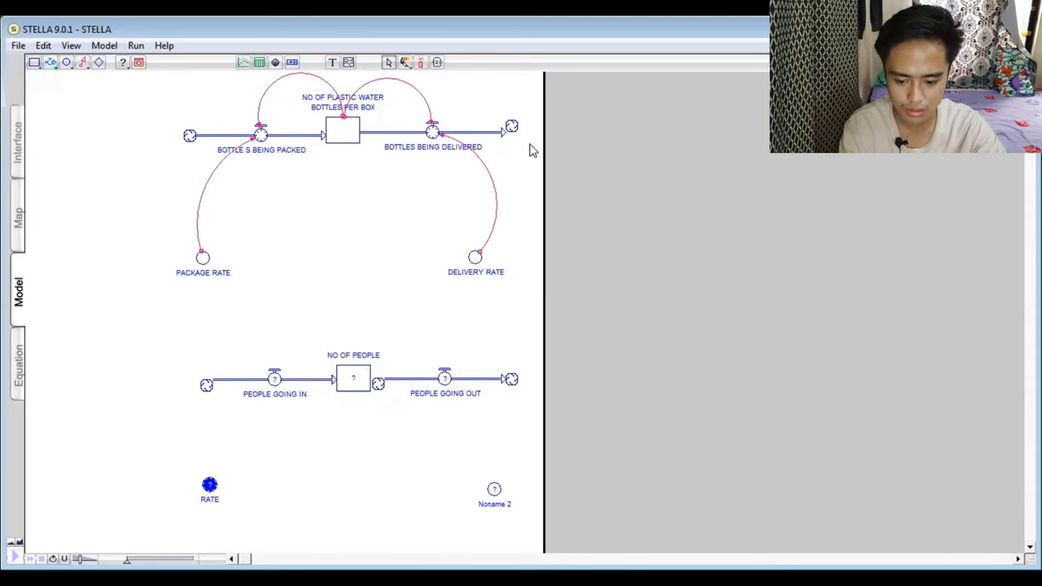
# Review the run specs of the simulation without changing them.
pyautogui.click(136, 45)
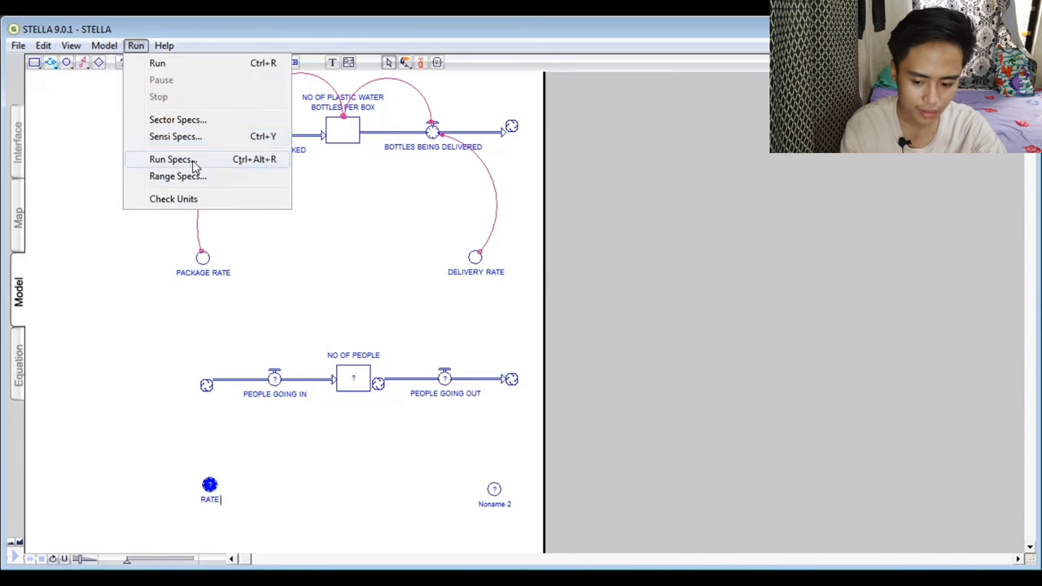
pyautogui.click(196, 160)
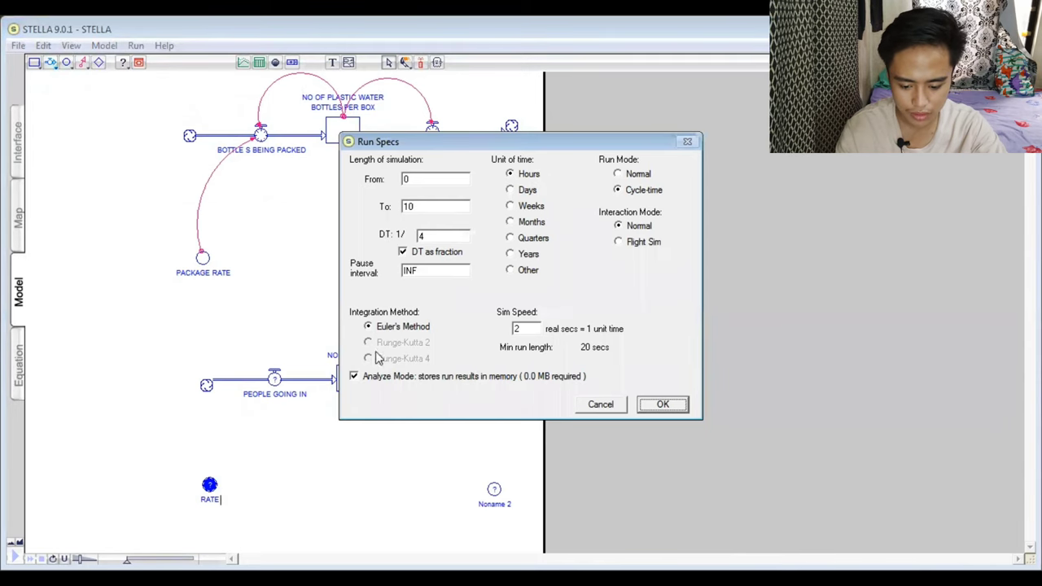
pyautogui.click(662, 406)
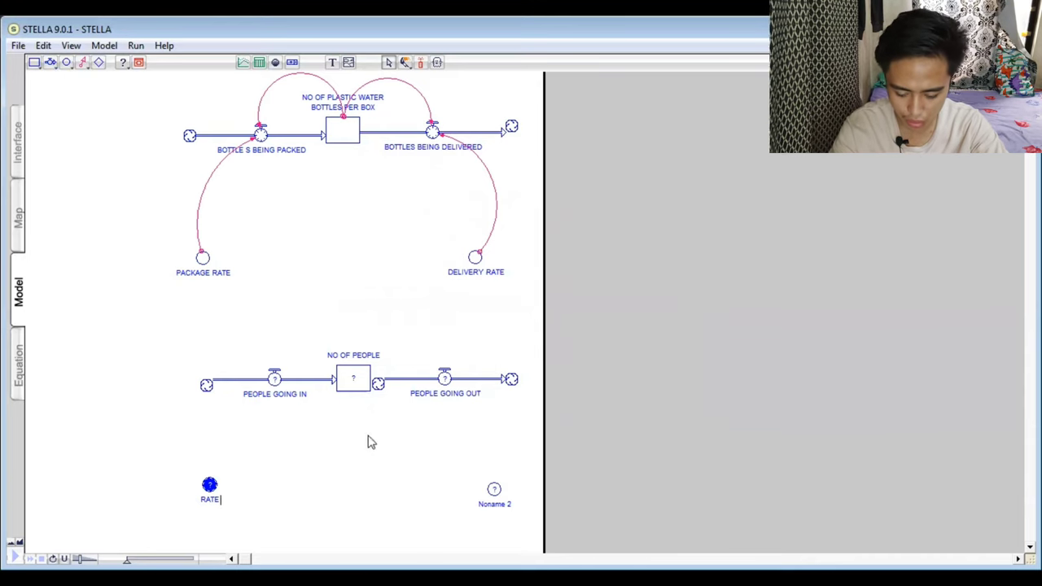
# Complete the left converter's name as RATE OF PEOPLE GOING IN and name the right one RATE OF PEOPLE GOING OUT.
pyautogui.write('OF PEOPLE GOING IN')
pyautogui.click(511, 503)
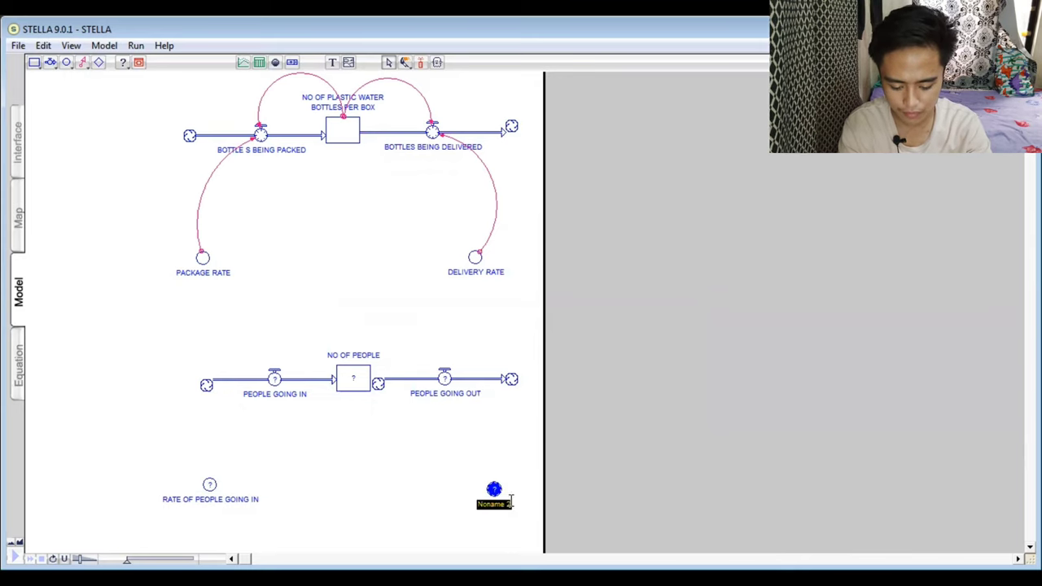
pyautogui.write('PEOPLE')
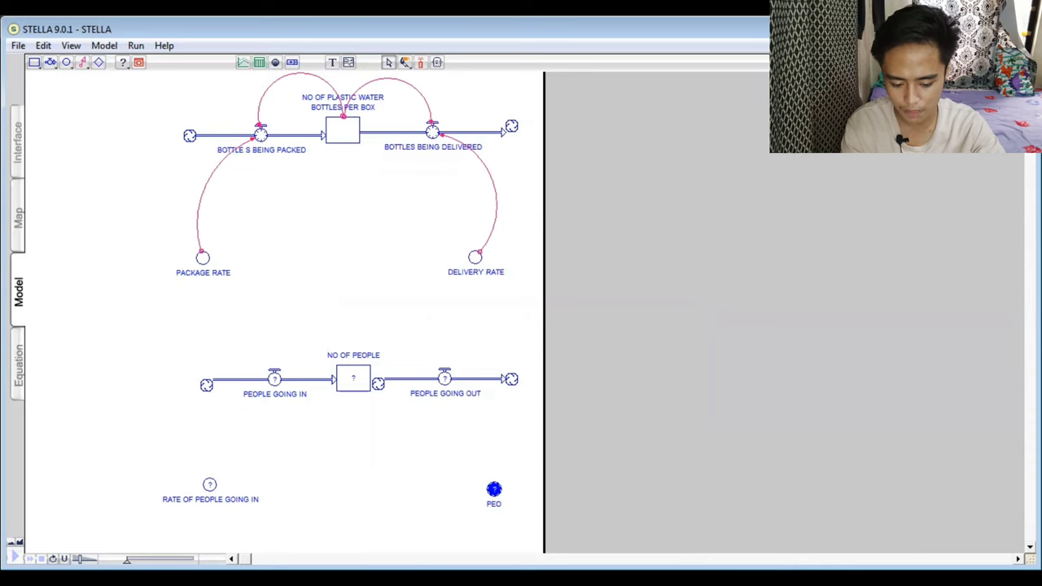
pyautogui.press('BackSpace')
pyautogui.press('BackSpace')
pyautogui.write('RATE OF PEOPEL')
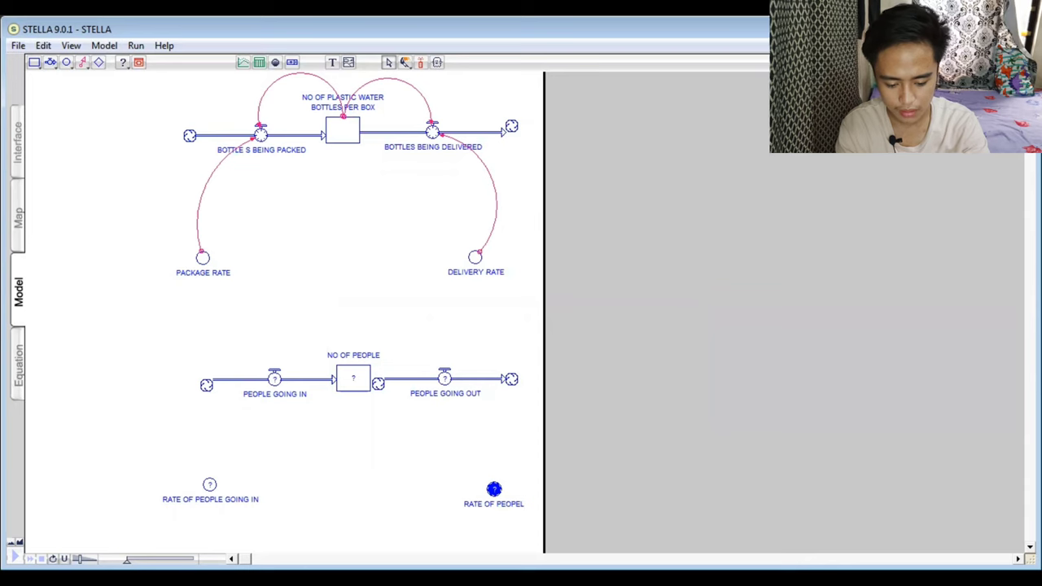
pyautogui.press('BackSpace')
pyautogui.press('BackSpace')
pyautogui.write('LE')
pyautogui.press('BackSpace')
pyautogui.press('BackSpace')
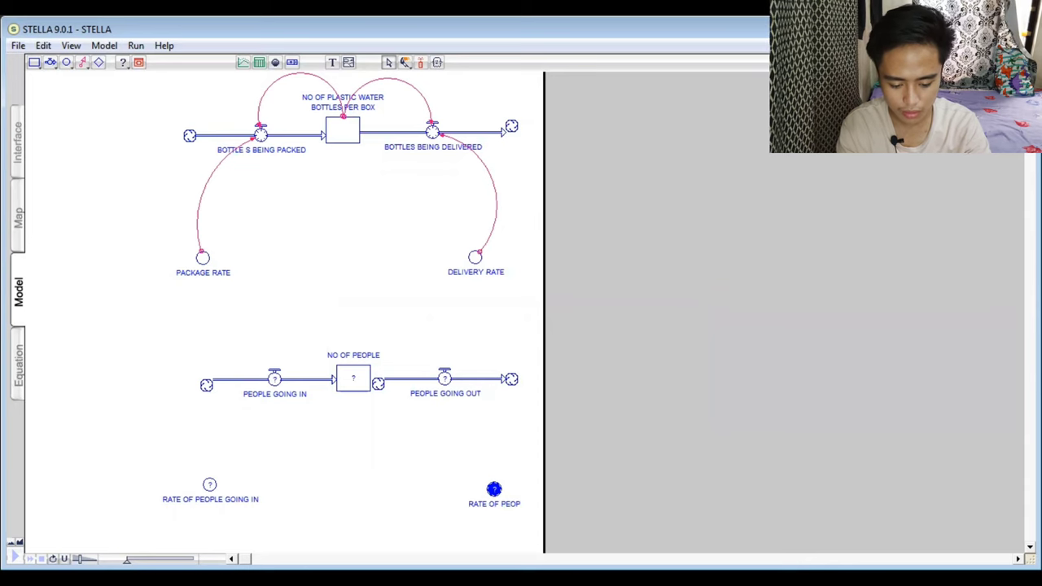
pyautogui.write('LE GOIIN')
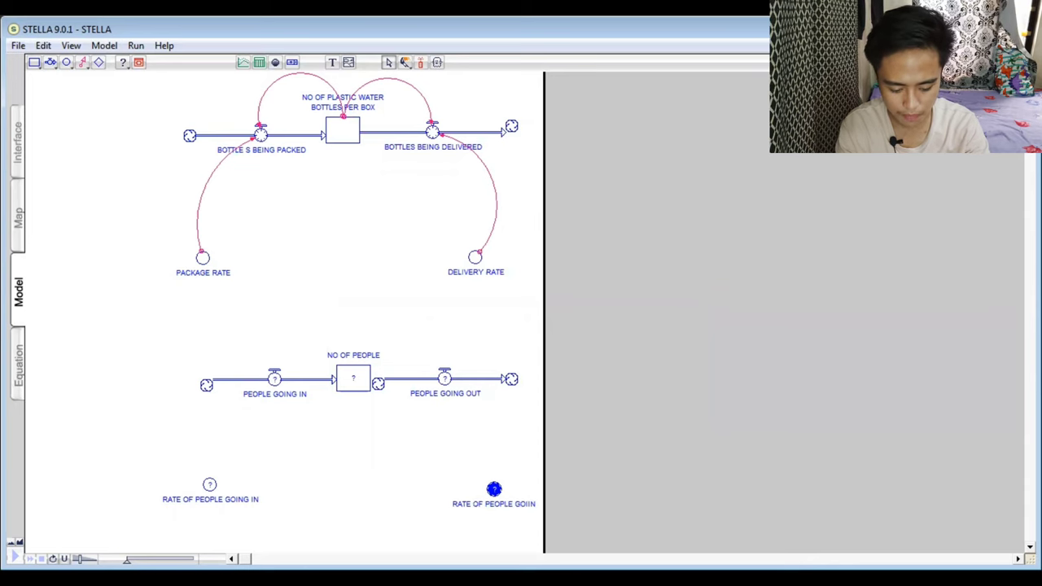
pyautogui.press('BackSpace')
pyautogui.press('BackSpace')
pyautogui.write('NG OUT')
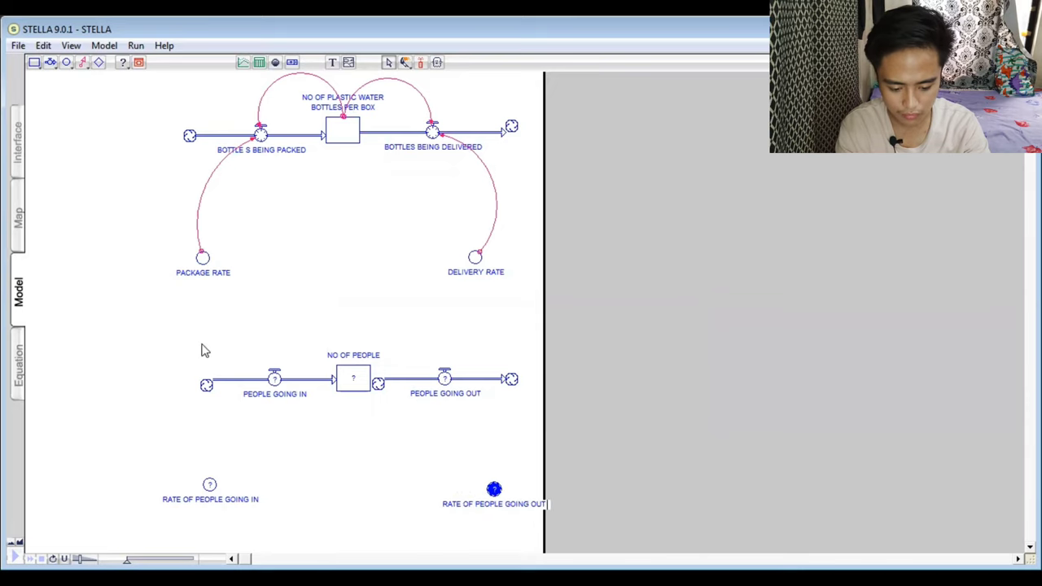
# Connect each people rate converter to its matching flow, curving the PEOPLE GOING OUT connector outward.
pyautogui.click(83, 64)
pyautogui.moveTo(210, 484)
pyautogui.mouseDown()
pyautogui.moveTo(274, 424)
pyautogui.moveTo(274, 377)
pyautogui.mouseUp()
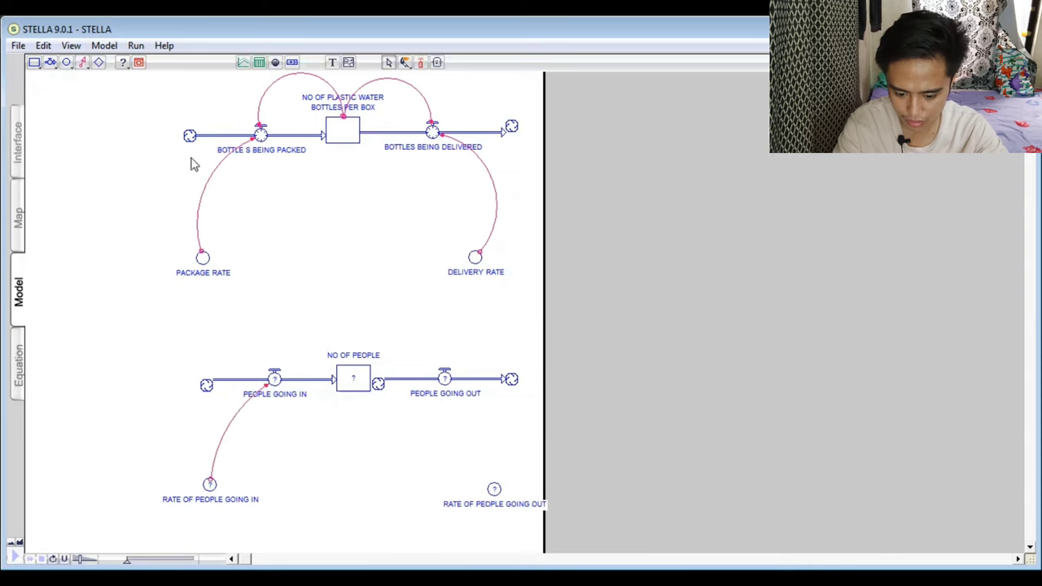
pyautogui.click(82, 62)
pyautogui.moveTo(495, 488); pyautogui.dragTo(450, 384)
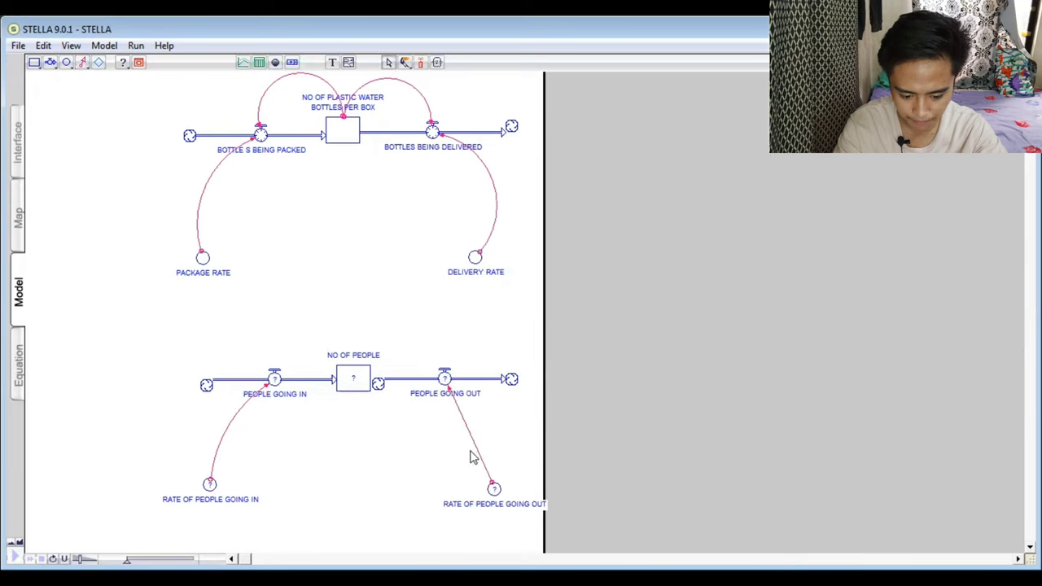
pyautogui.moveTo(494, 485); pyautogui.dragTo(509, 472)
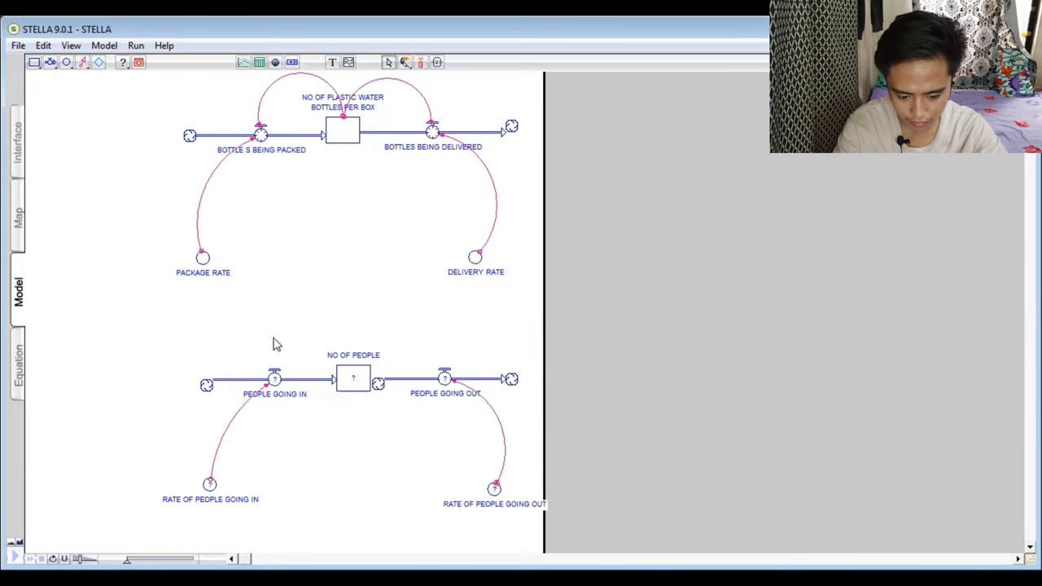
# Connect the NO OF PEOPLE stock to the PEOPLE GOING IN and PEOPLE GOING OUT flows with arcs above the stock.
pyautogui.click(82, 63)
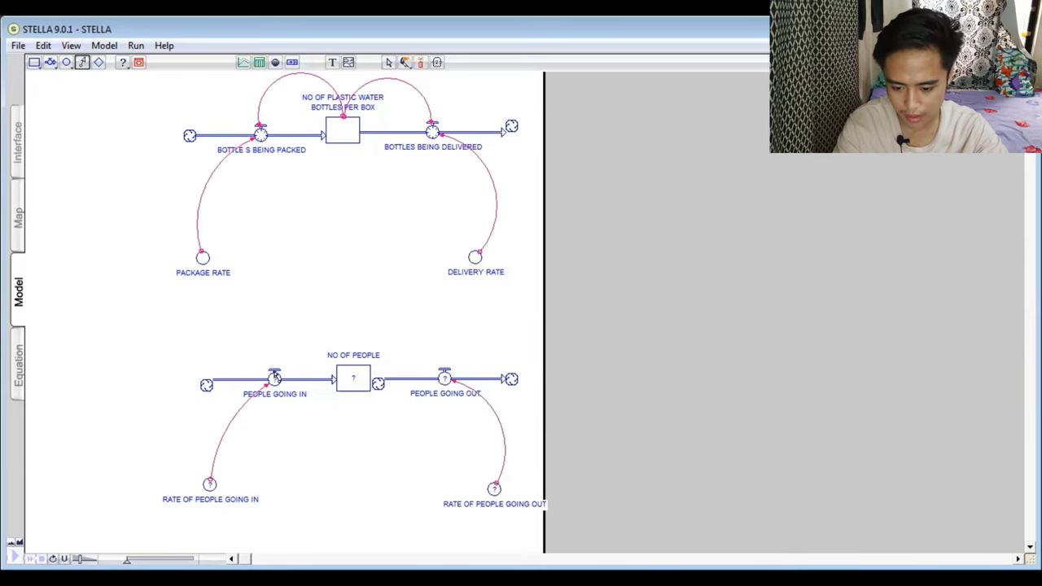
pyautogui.moveTo(353, 374)
pyautogui.mouseDown()
pyautogui.moveTo(303, 354)
pyautogui.moveTo(276, 376)
pyautogui.mouseUp()
pyautogui.click(82, 63)
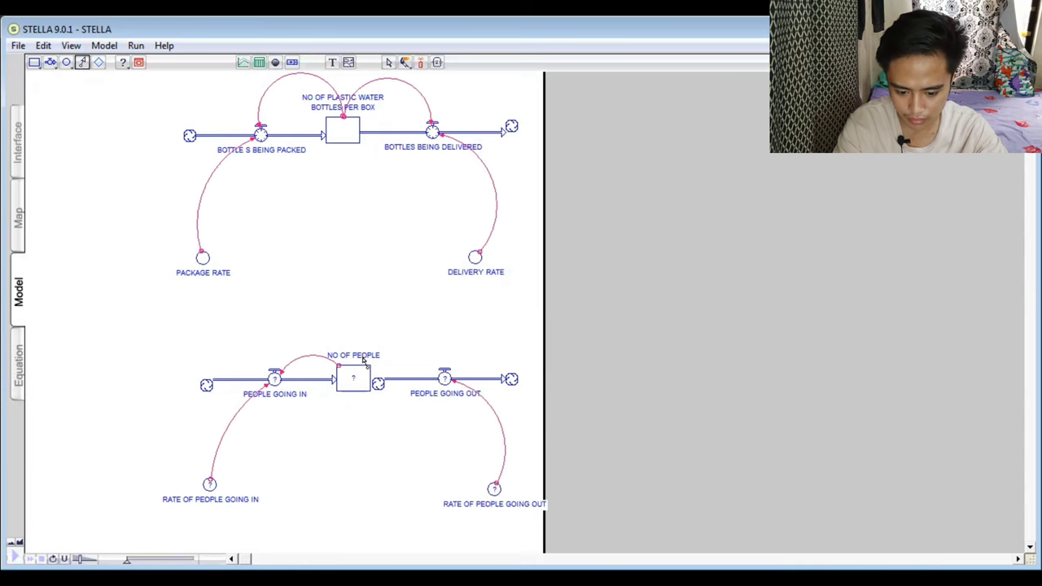
pyautogui.moveTo(362, 378); pyautogui.dragTo(443, 376)
pyautogui.moveTo(358, 365)
pyautogui.mouseDown()
pyautogui.moveTo(365, 348)
pyautogui.moveTo(356, 364)
pyautogui.mouseUp()
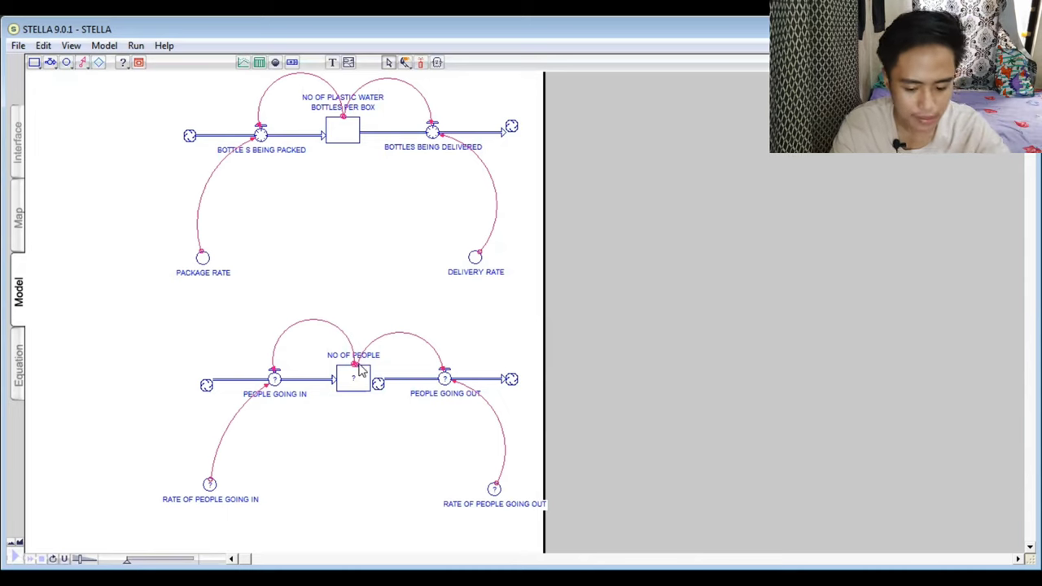
pyautogui.moveTo(359, 366); pyautogui.dragTo(356, 376)
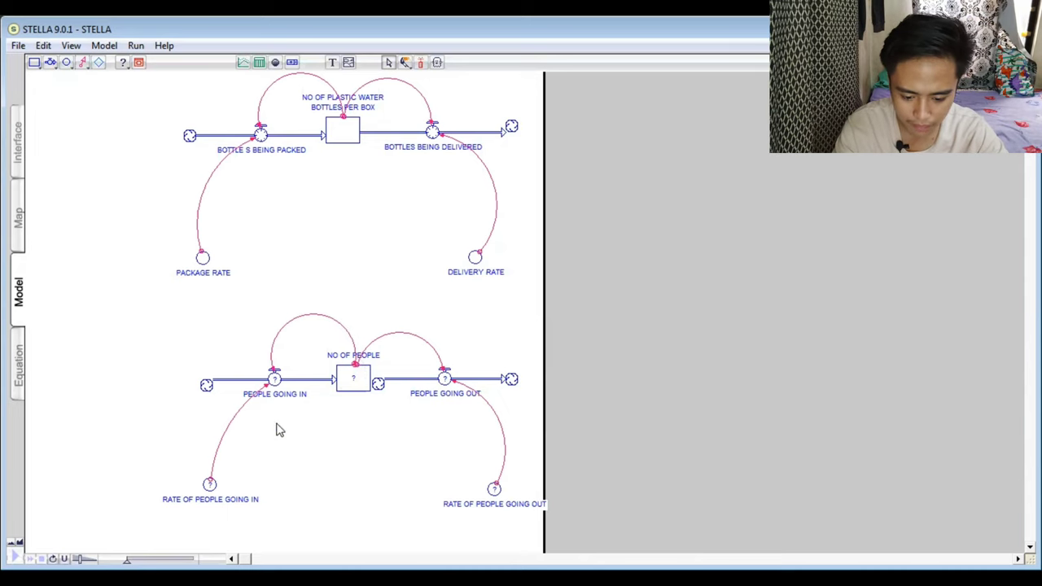
# Set the initial value of the NO OF PEOPLE stock to 500.
pyautogui.doubleClick(360, 376)
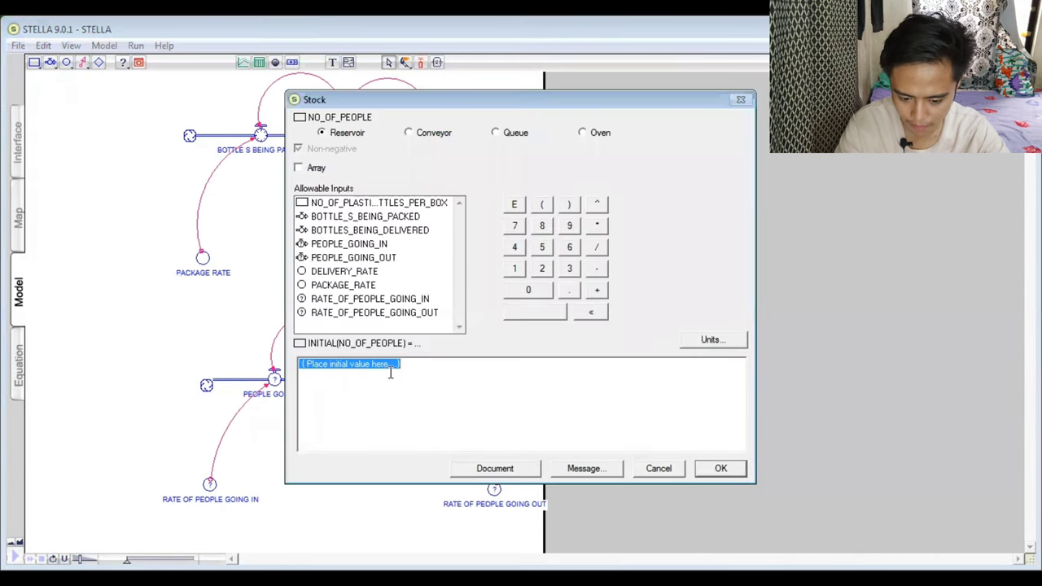
pyautogui.write('500')
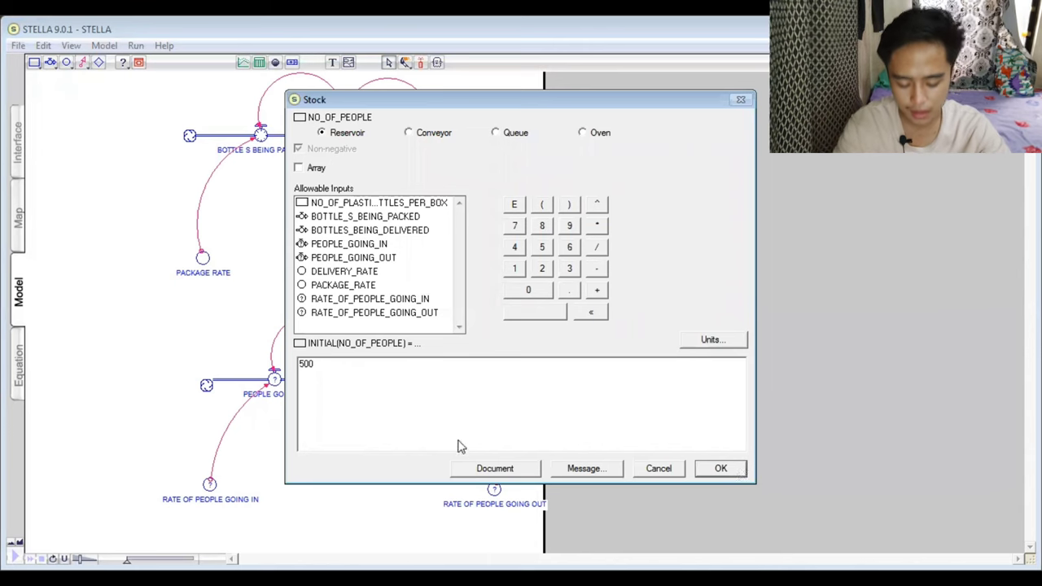
pyautogui.press('Return')
# Define the PEOPLE GOING IN flow as NO_OF_PEOPLE*RATE_OF_PEOPLE_GOING_IN.
pyautogui.click(275, 378)
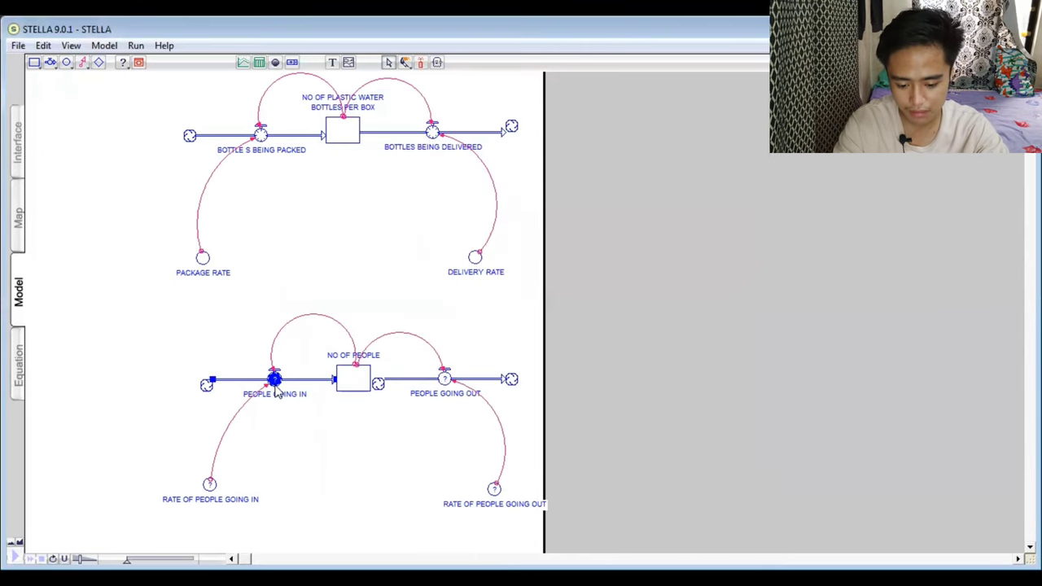
pyautogui.doubleClick(274, 379)
pyautogui.click(366, 200)
pyautogui.click(597, 206)
pyautogui.click(412, 213)
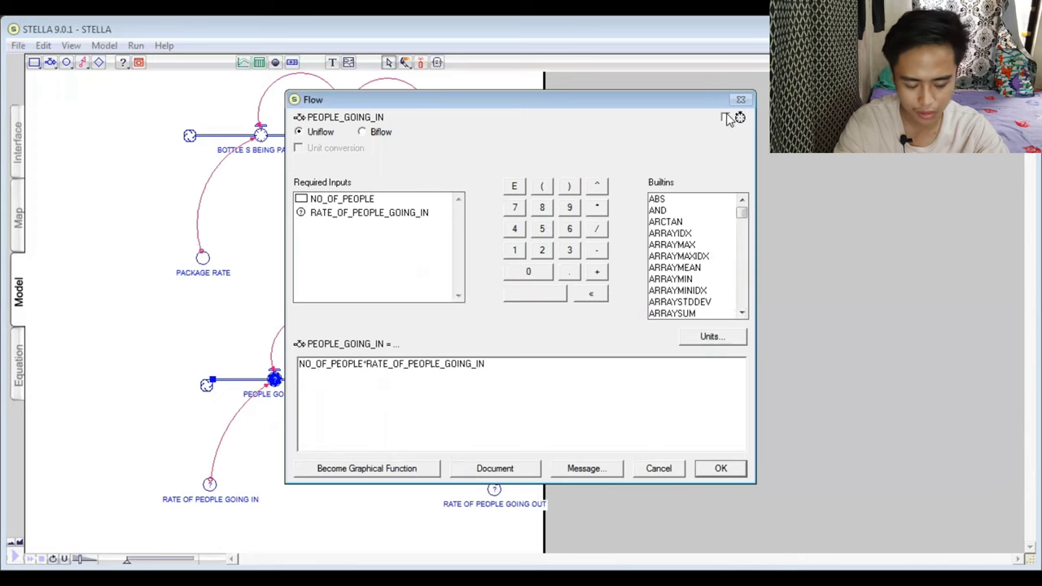
pyautogui.click(720, 469)
# Define the PEOPLE GOING OUT flow as NO_OF_PEOPLE*RATE_OF_PEOPLE_GOING_OUT and enable its stopwatch option.
pyautogui.click(445, 379)
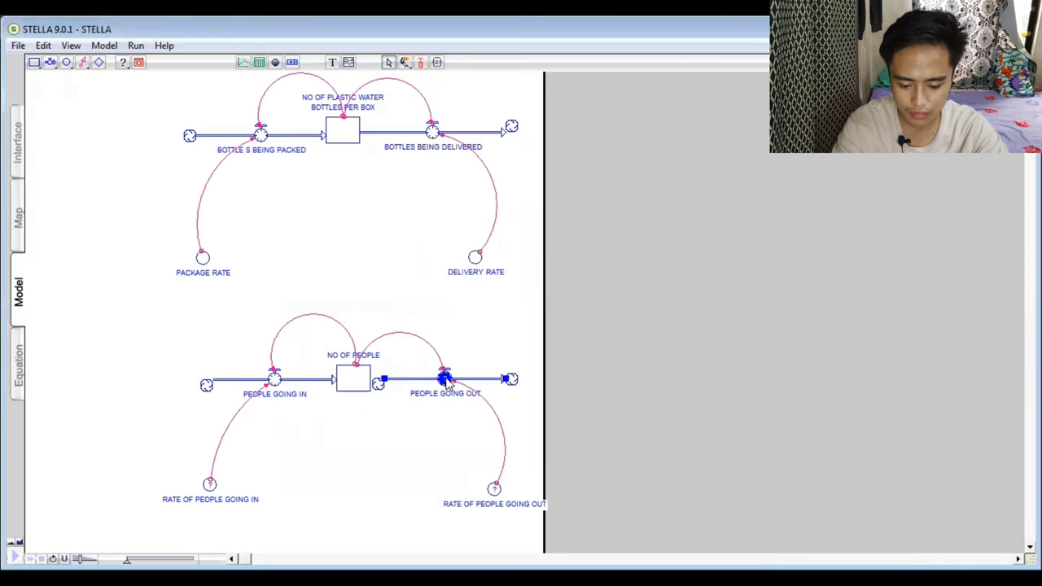
pyautogui.doubleClick(445, 379)
pyautogui.click(337, 200)
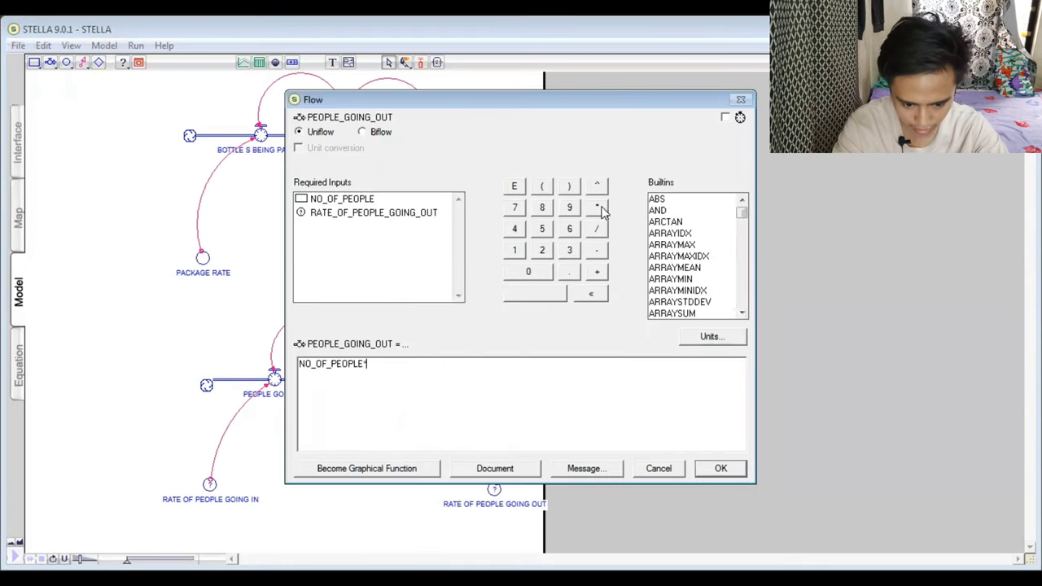
pyautogui.click(334, 212)
pyautogui.click(726, 119)
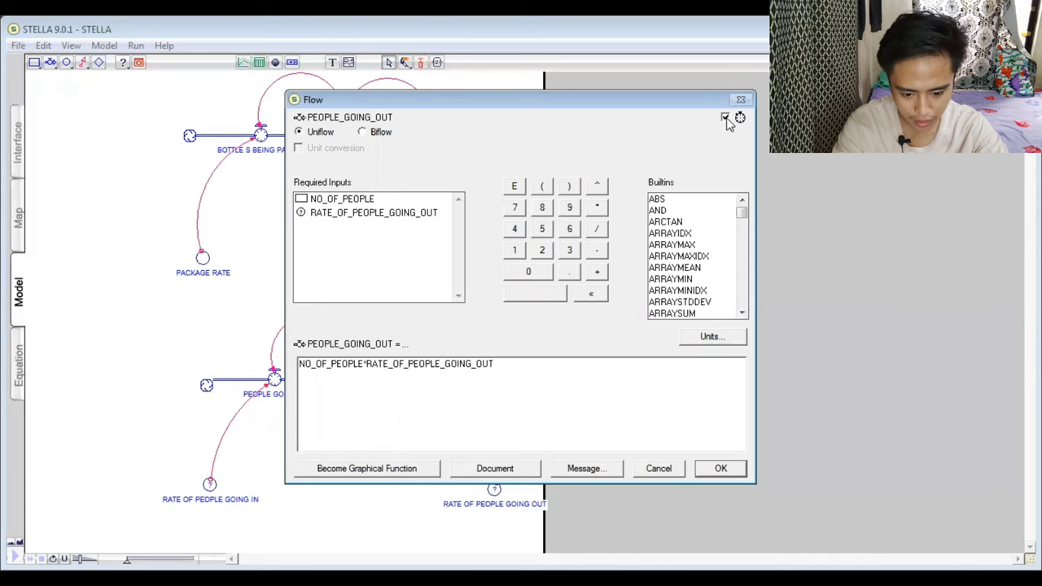
pyautogui.click(722, 468)
# Set the RATE OF PEOPLE GOING IN converter to 0.35.
pyautogui.click(211, 486)
pyautogui.doubleClick(210, 485)
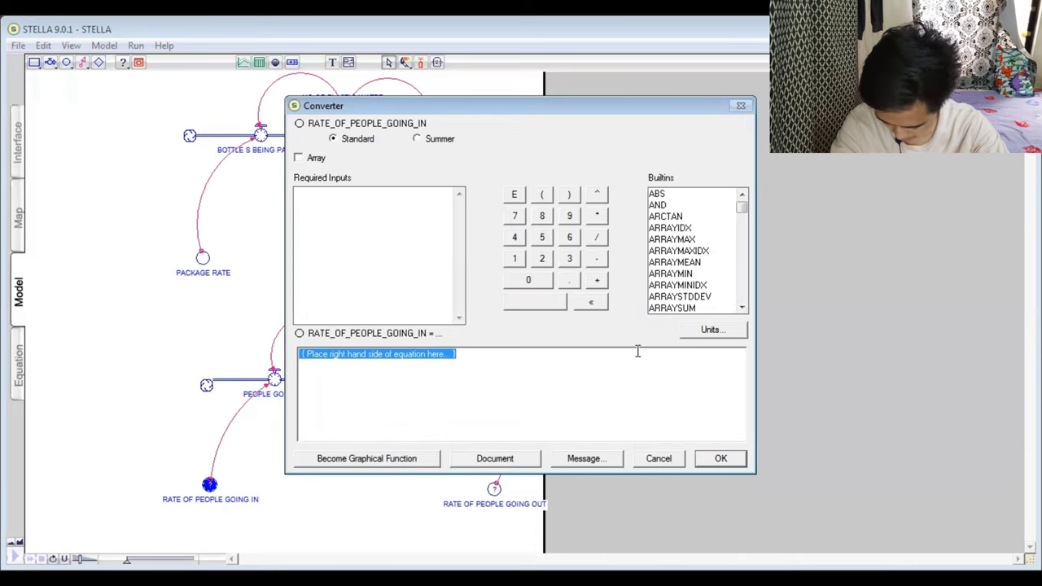
pyautogui.press('BackSpace')
pyautogui.write('0.35')
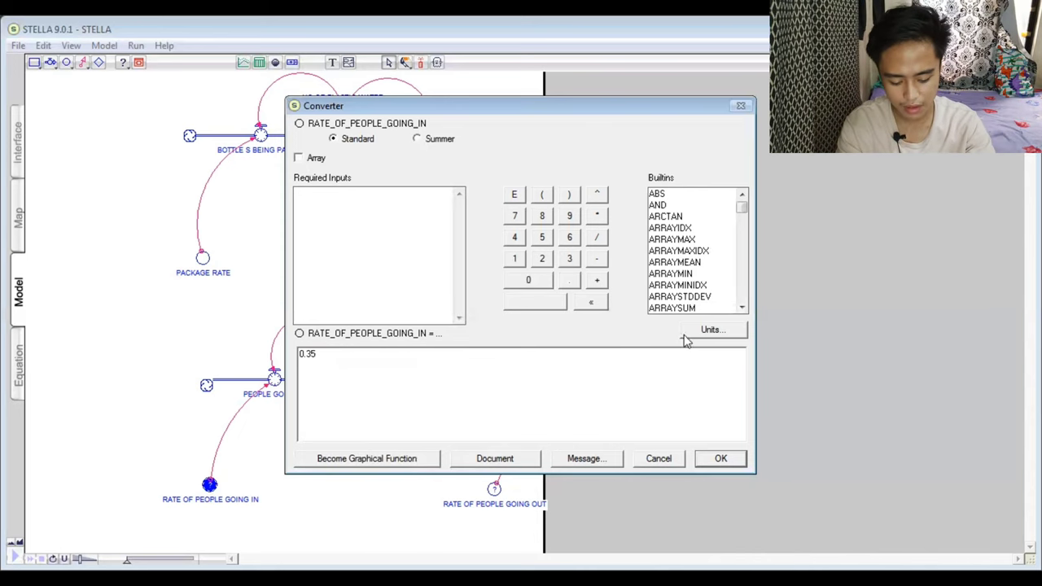
pyautogui.click(727, 460)
# Set the RATE OF PEOPLE GOING OUT converter to 0.10.
pyautogui.doubleClick(493, 491)
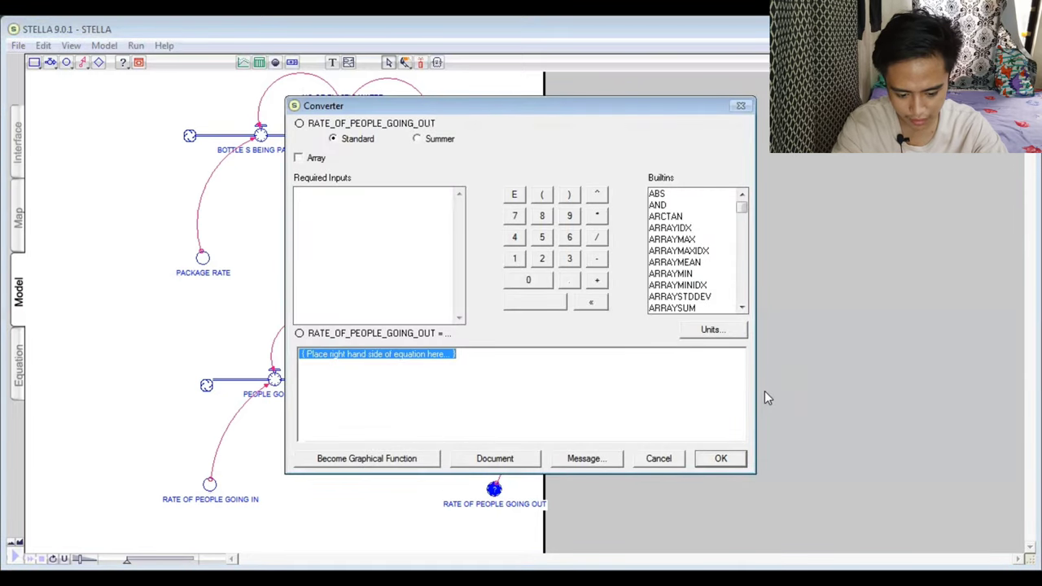
pyautogui.write('0.10')
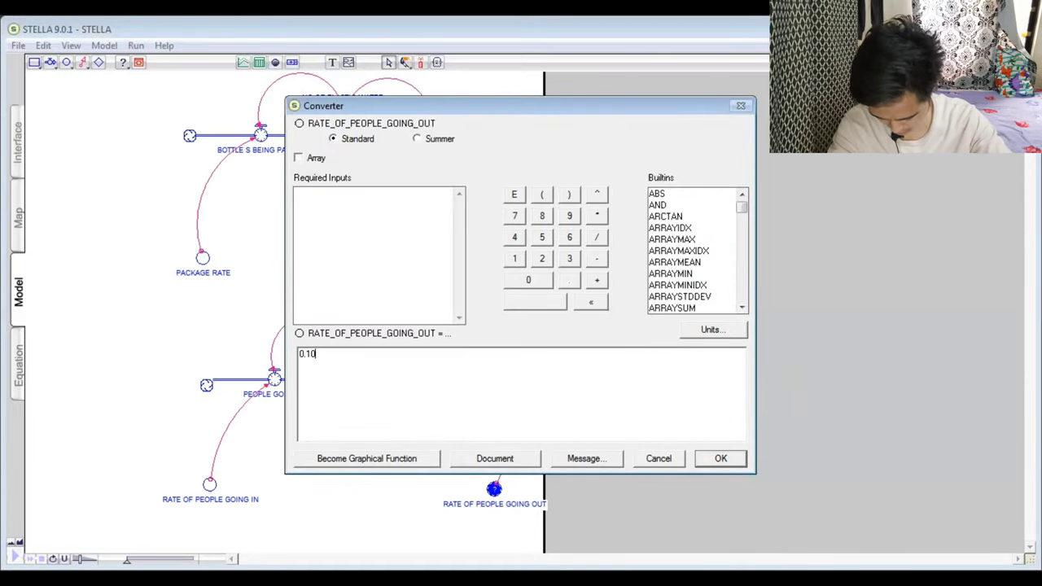
pyautogui.click(721, 460)
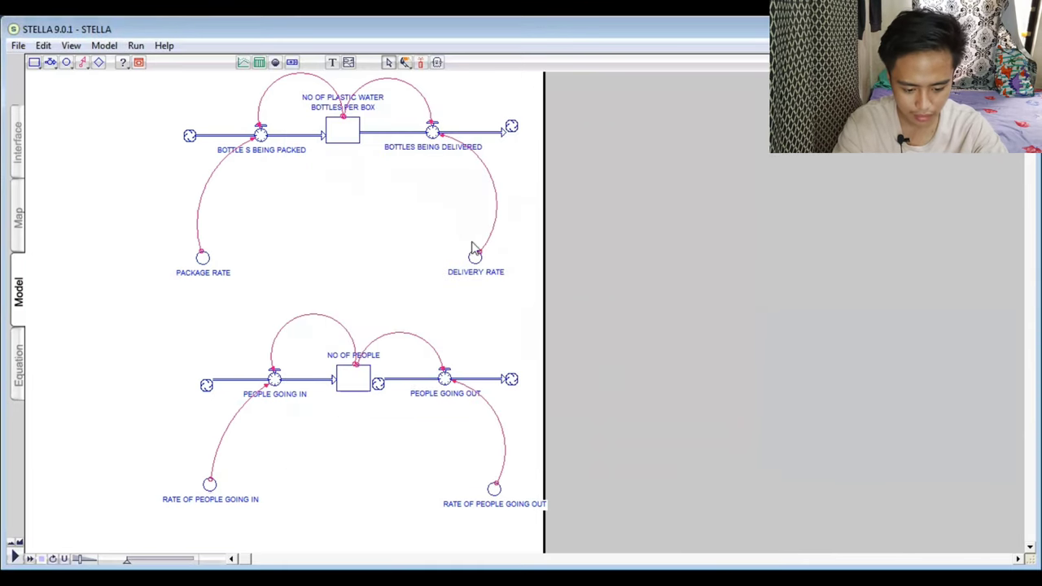
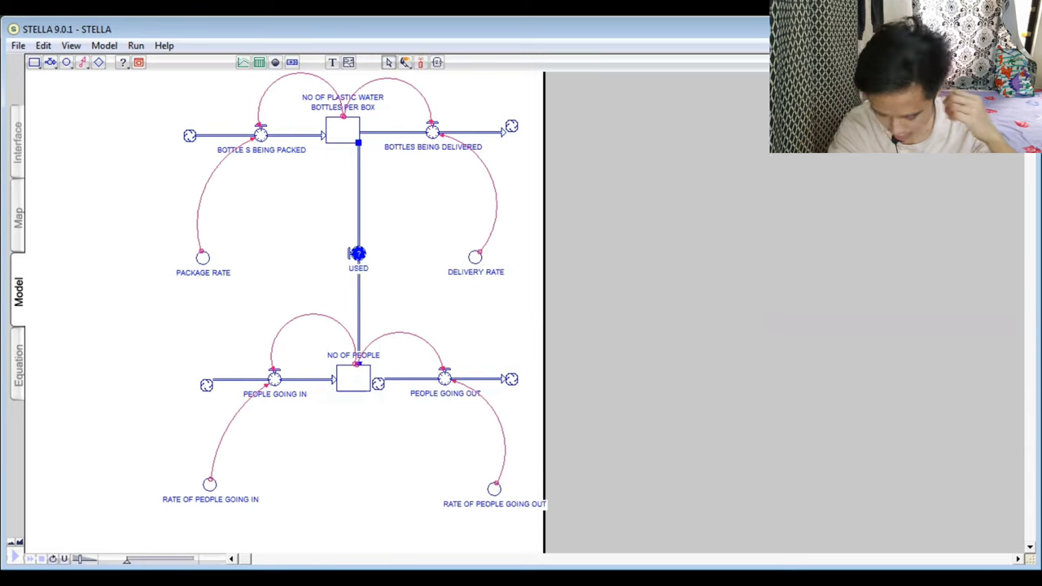
# Name the vertical flow between the two stocks USED BY PEOPLE and place a new converter just above DELIVERY RATE.
pyautogui.write('BY PE')
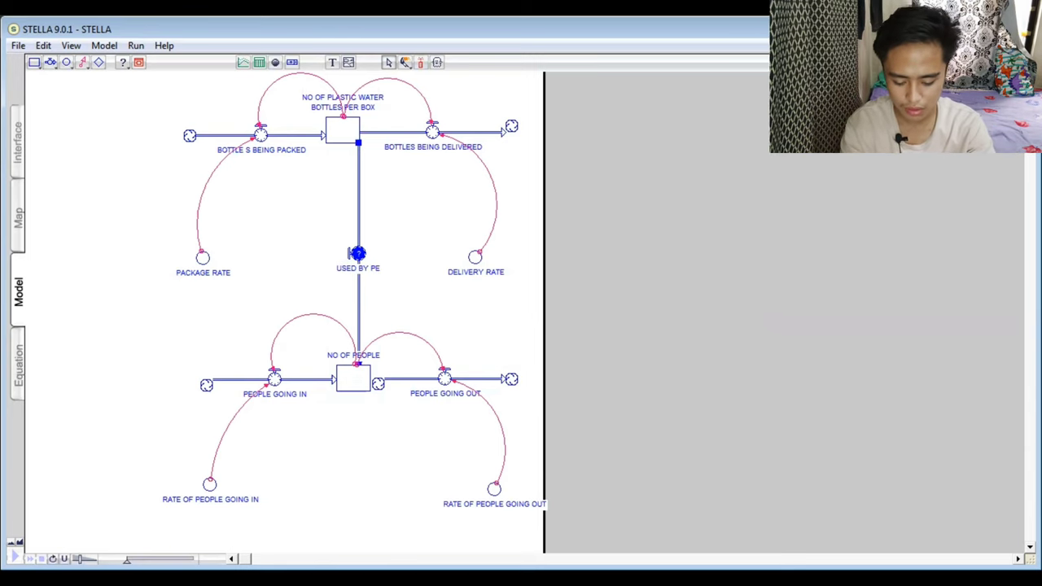
pyautogui.write('OPLE')
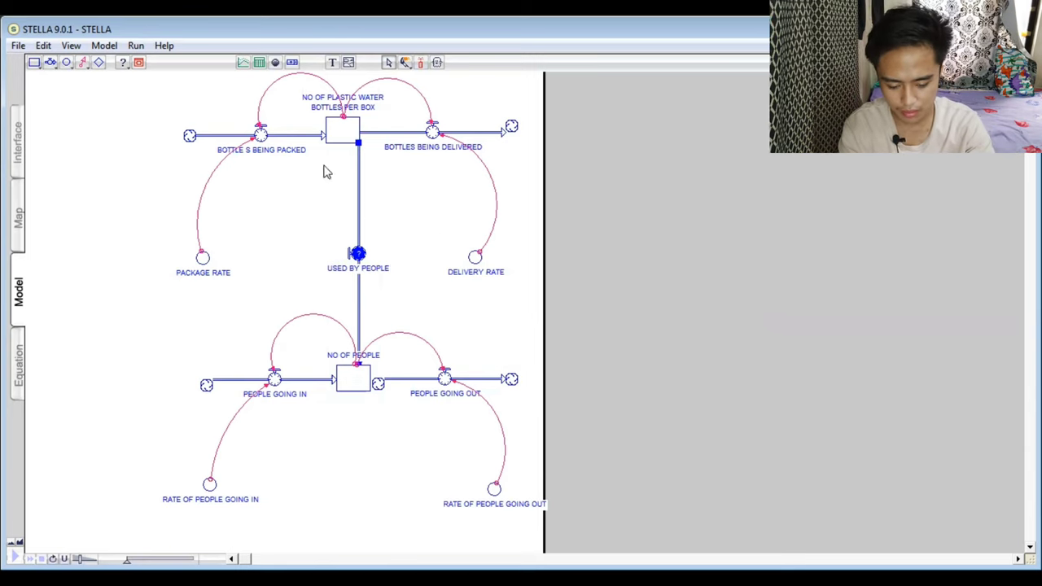
pyautogui.click(66, 62)
pyautogui.click(451, 224)
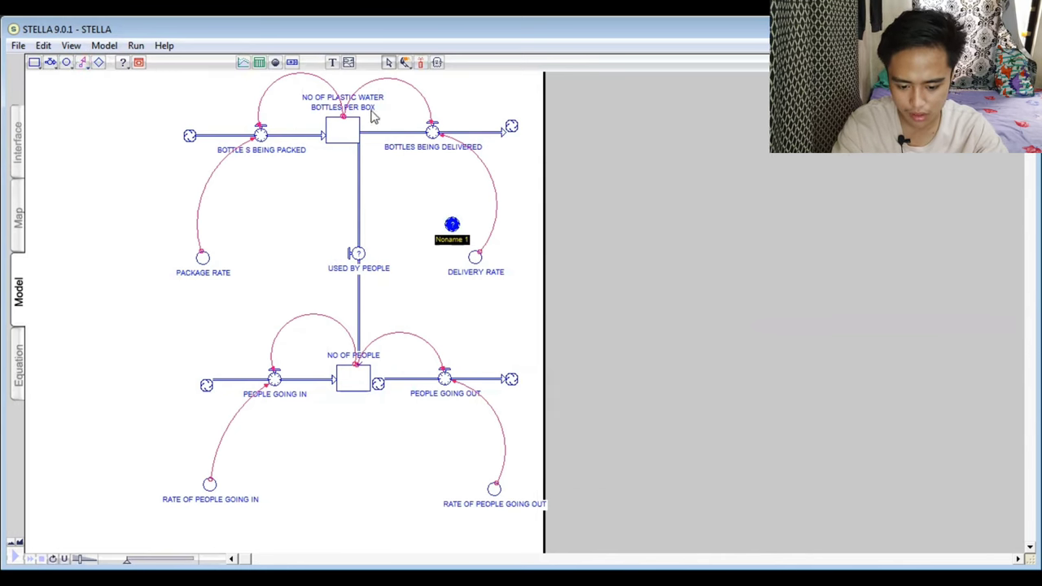
pyautogui.click(82, 63)
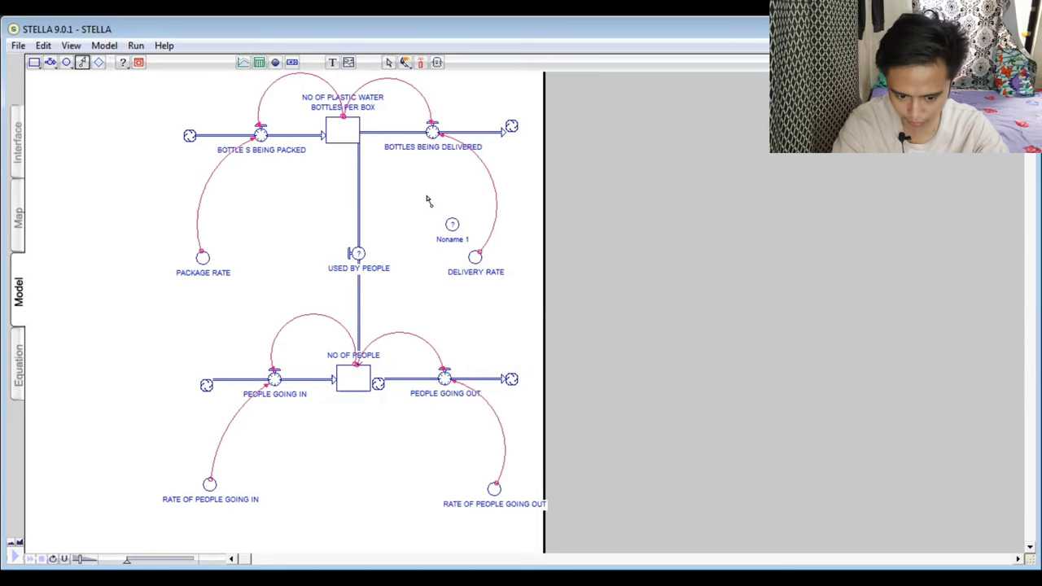
pyautogui.click(81, 65)
pyautogui.click(34, 63)
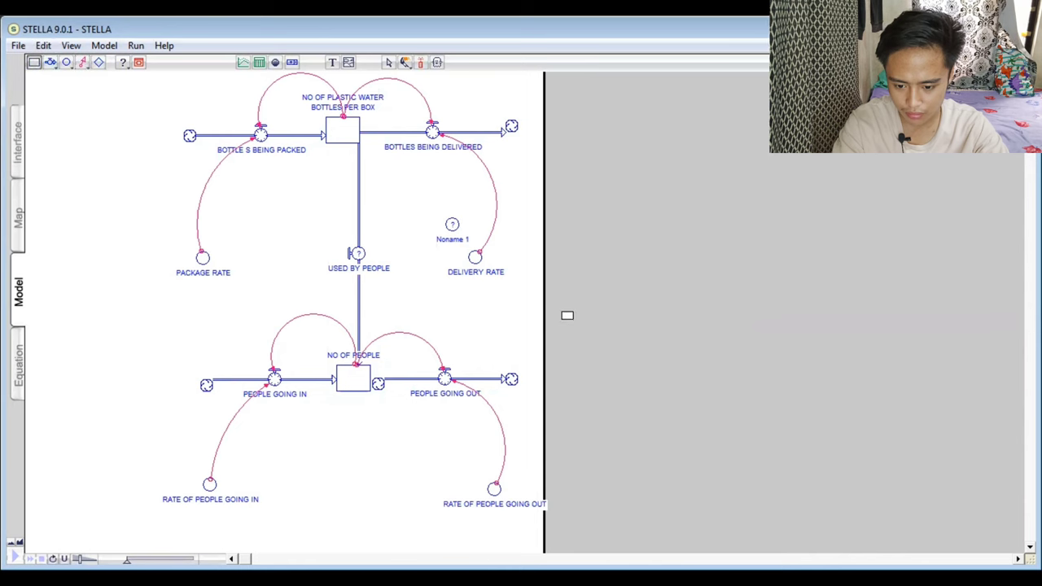
pyautogui.click(414, 233)
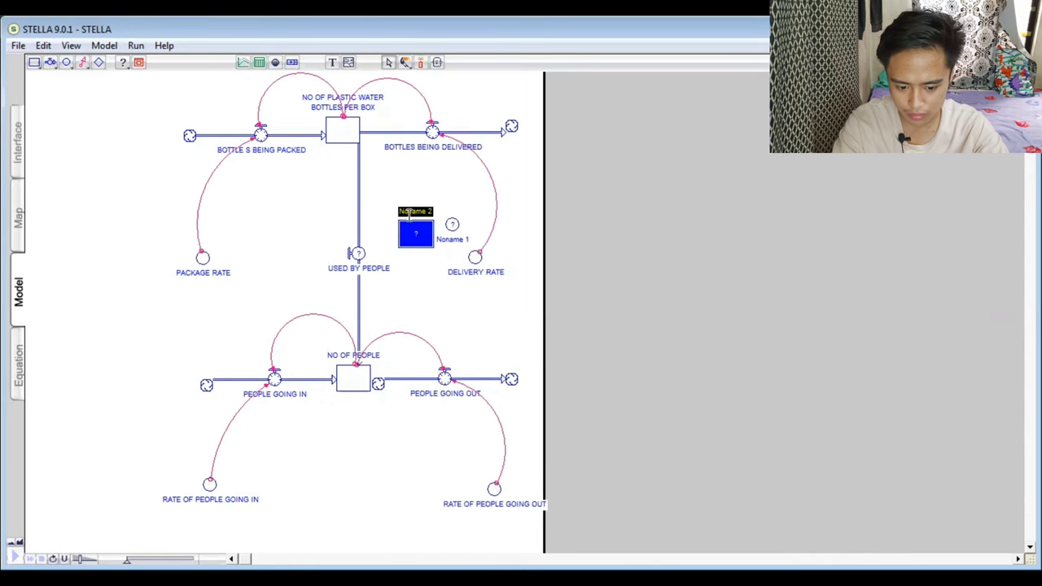
pyautogui.press('Delete')
# Name the new converter above DELIVERY RATE as AVG BOTTLES USED.
pyautogui.click(452, 228)
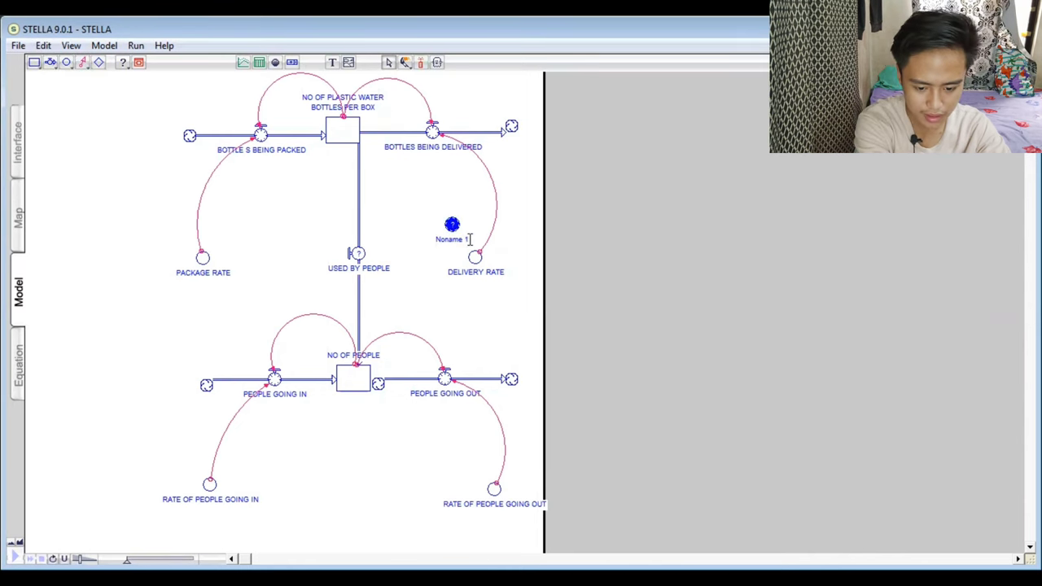
pyautogui.click(470, 238)
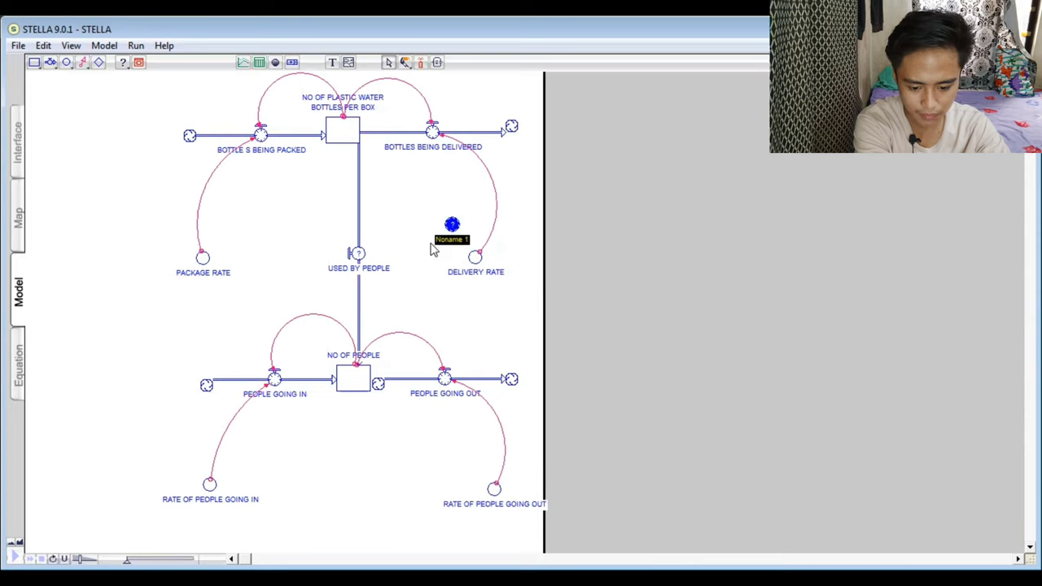
pyautogui.write('AV')
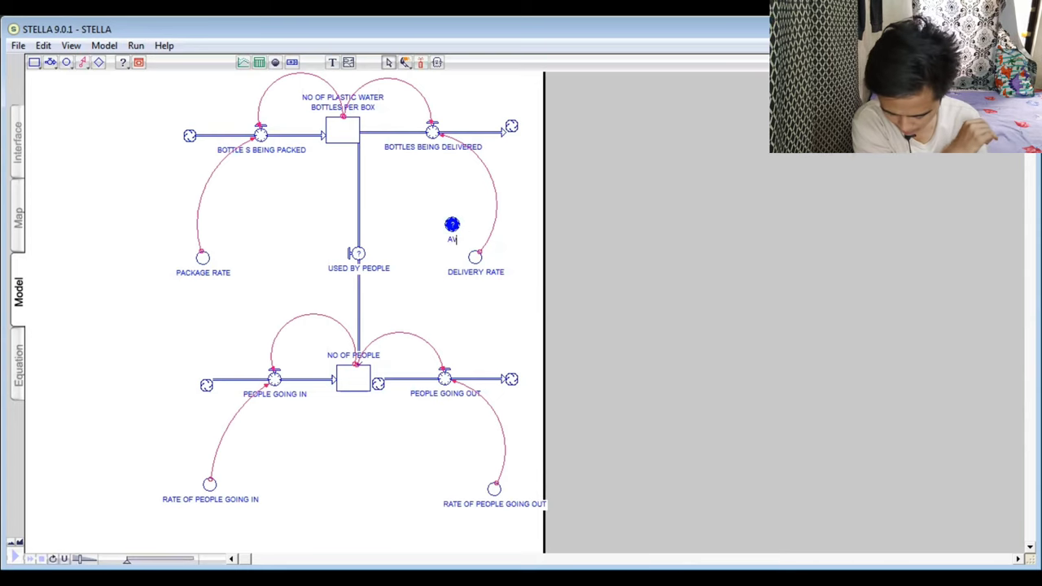
pyautogui.write('G')
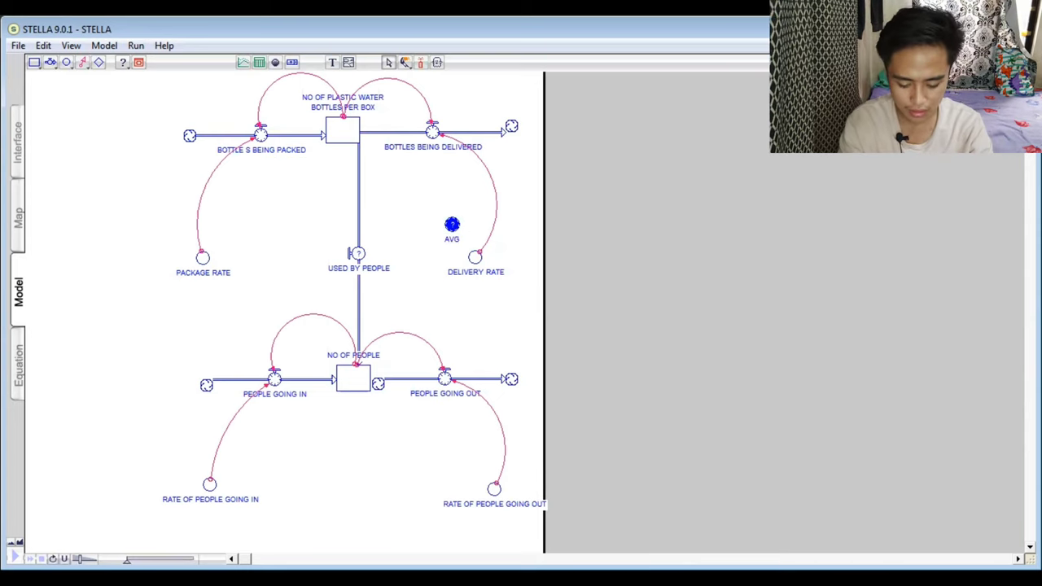
pyautogui.write(' BOTTLES')
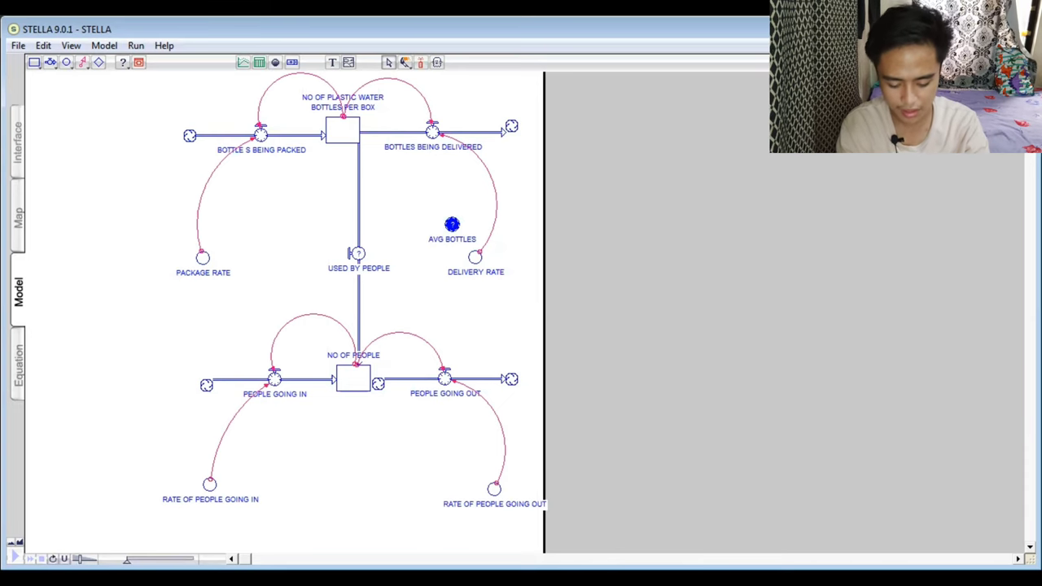
pyautogui.write(' USED')
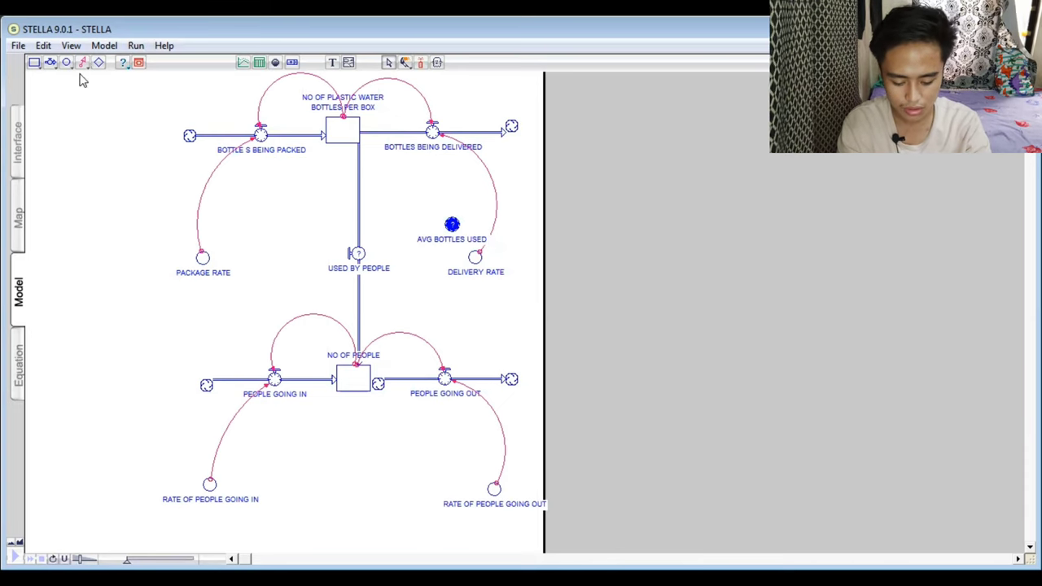
# Connect AVG BOTTLES USED to the USED BY PEOPLE flow and shift the flow and the NO OF PEOPLE stock slightly to the left.
pyautogui.click(83, 62)
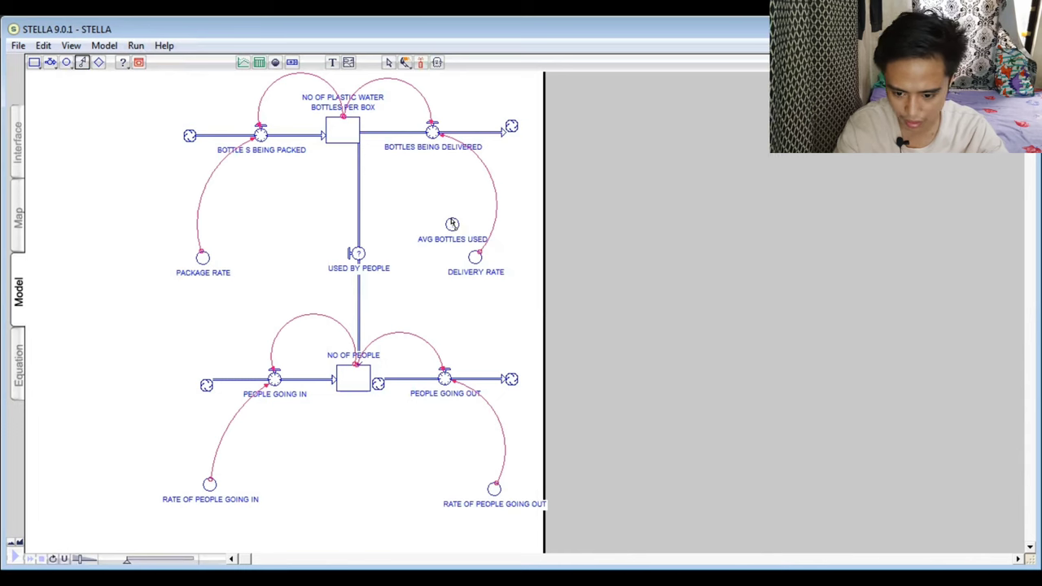
pyautogui.moveTo(452, 223)
pyautogui.mouseDown()
pyautogui.moveTo(373, 258)
pyautogui.moveTo(358, 254)
pyautogui.mouseUp()
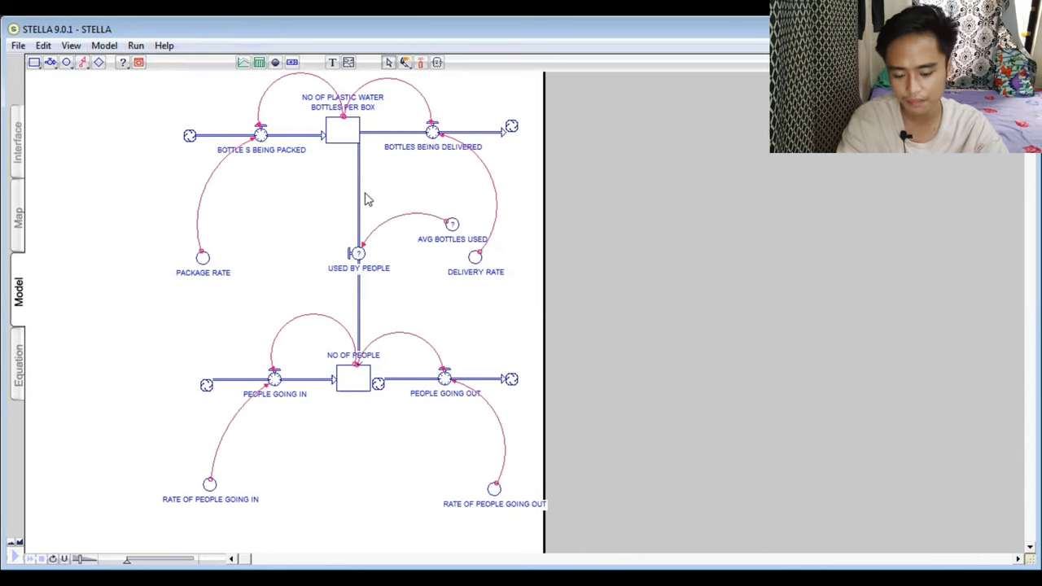
pyautogui.moveTo(356, 253); pyautogui.dragTo(344, 253)
pyautogui.moveTo(350, 381)
pyautogui.mouseDown()
pyautogui.moveTo(340, 383)
pyautogui.moveTo(350, 385)
pyautogui.mouseUp()
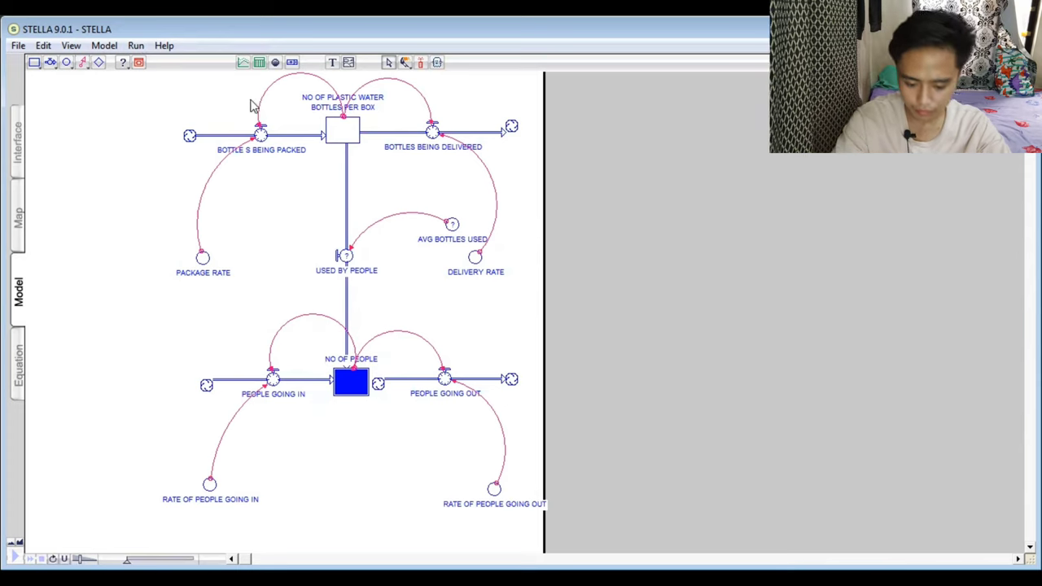
# Connect the NO OF PLASTIC WATER BOTTLES PER BOX and NO OF PEOPLE stocks to the USED BY PEOPLE flow with arcs.
pyautogui.click(82, 64)
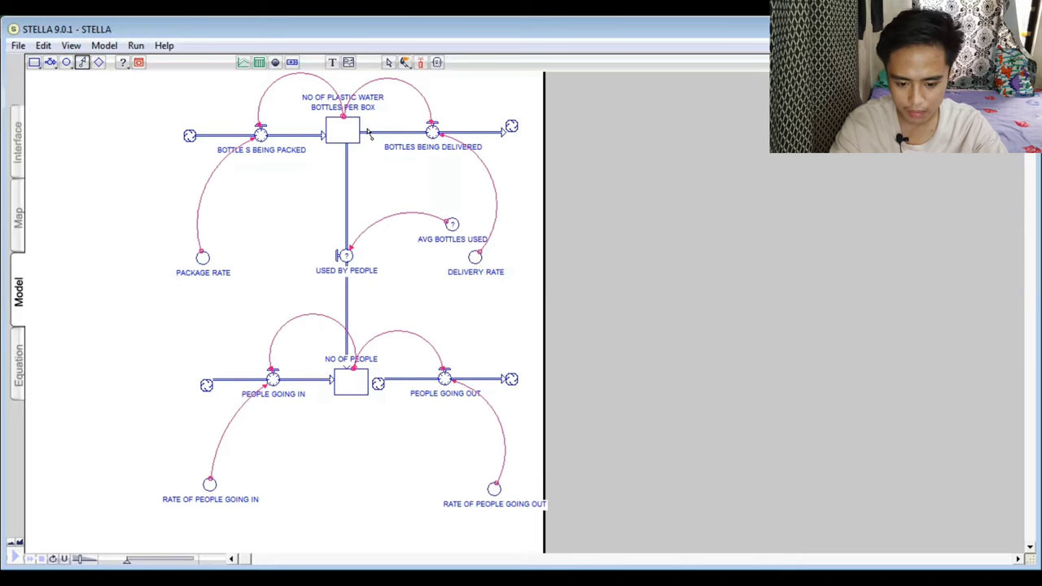
pyautogui.moveTo(347, 135); pyautogui.dragTo(346, 257)
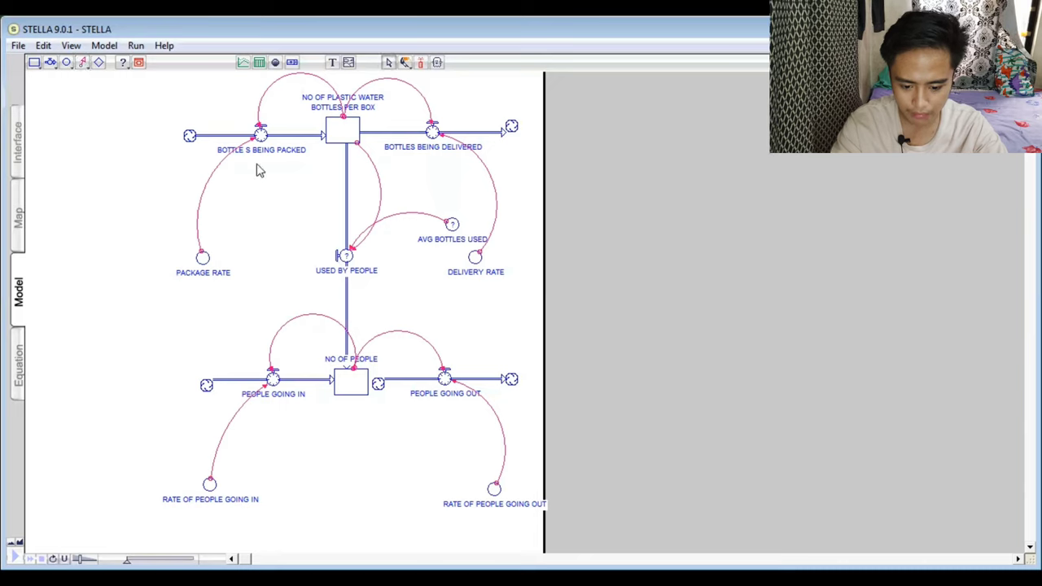
pyautogui.click(82, 61)
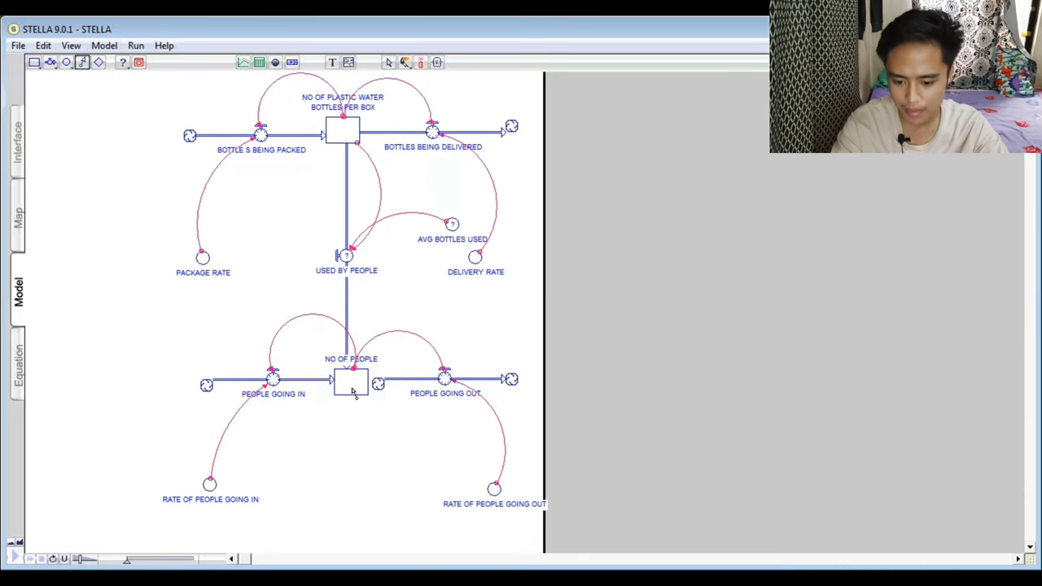
pyautogui.moveTo(371, 367); pyautogui.dragTo(350, 256)
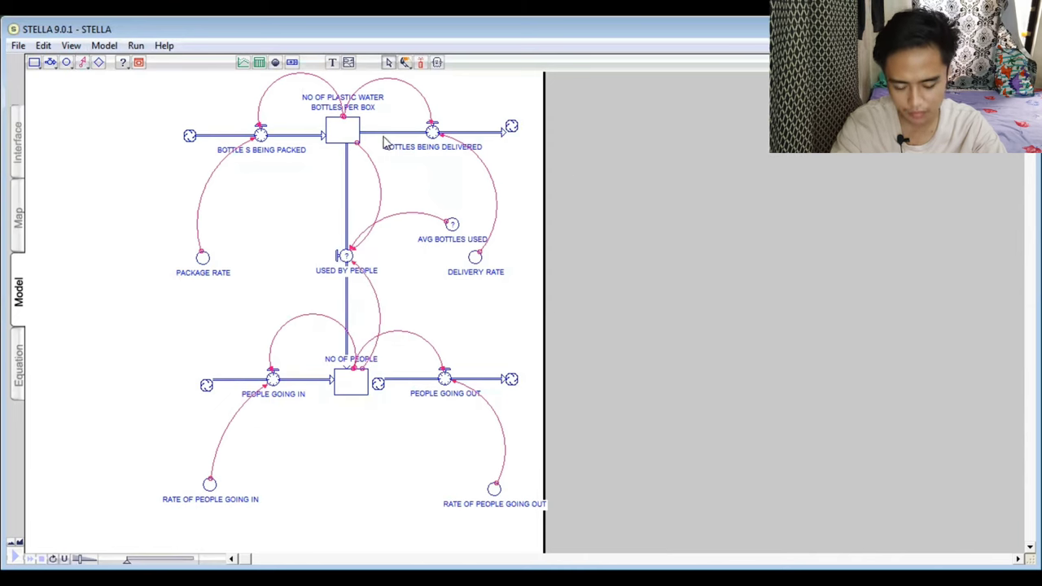
# Set the AVG BOTTLES USED converter to 0.27.
pyautogui.click(451, 225)
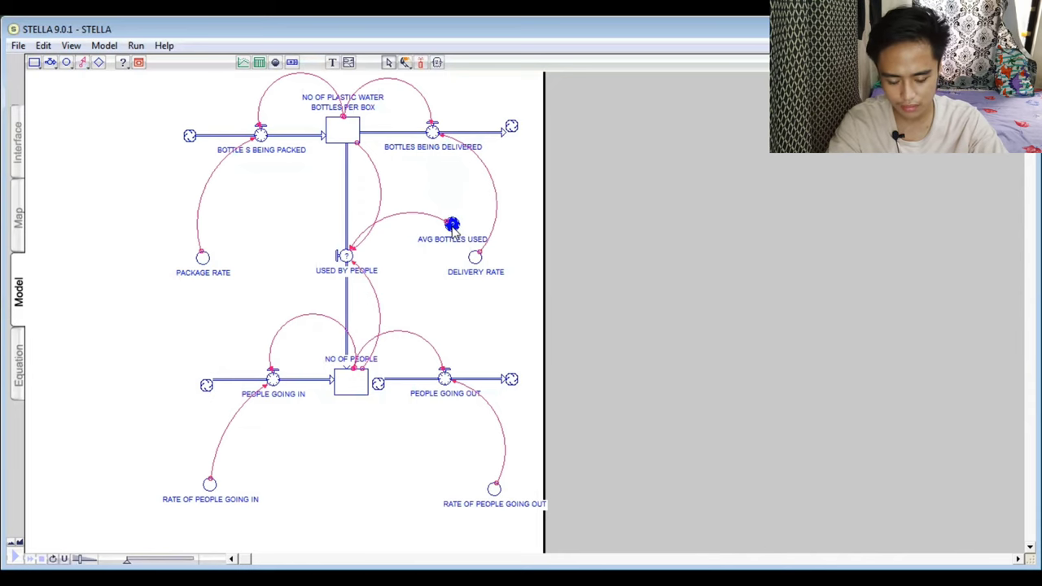
pyautogui.doubleClick(451, 226)
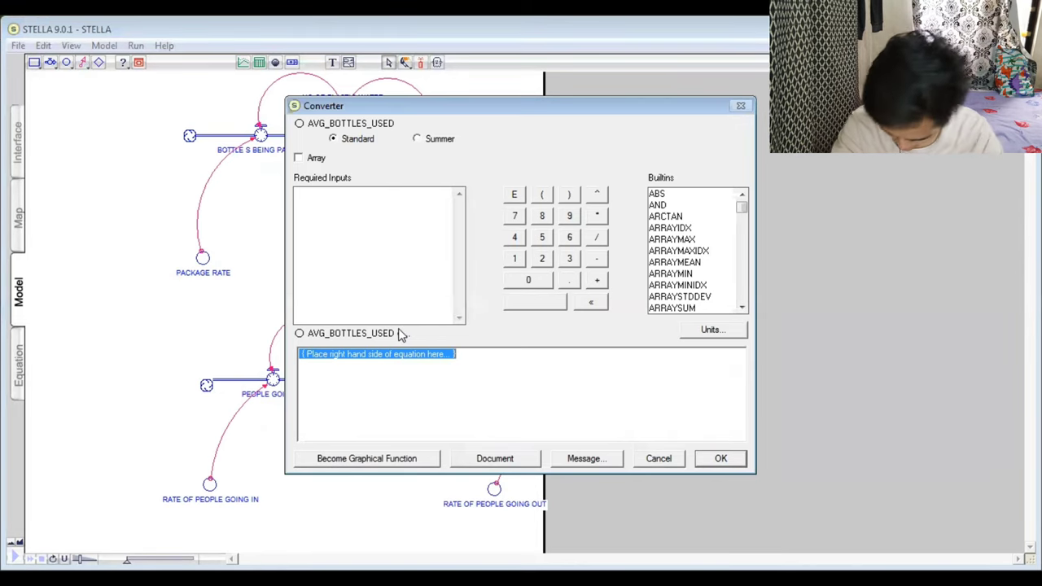
pyautogui.write('0.27')
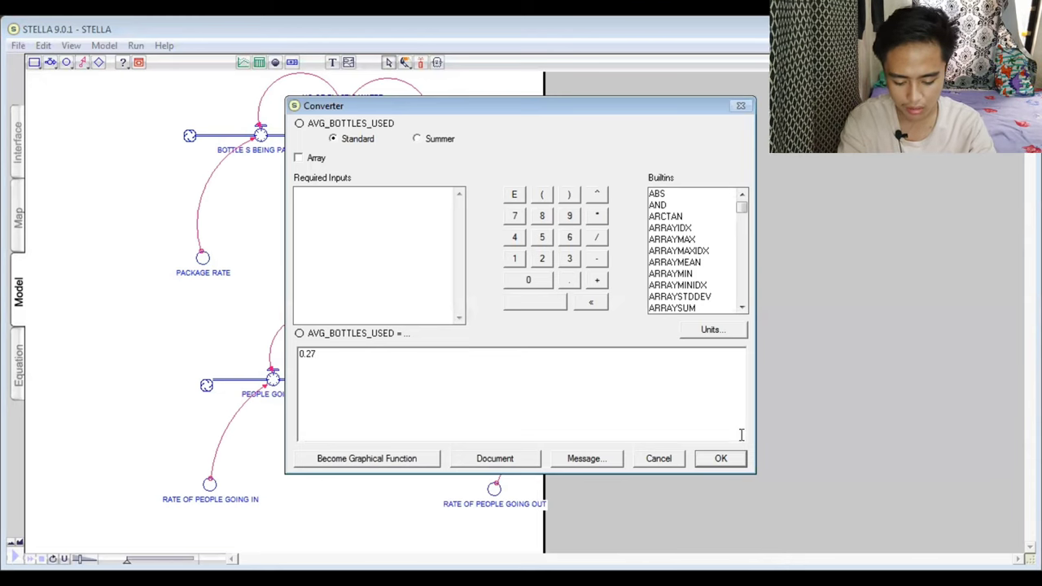
pyautogui.click(720, 458)
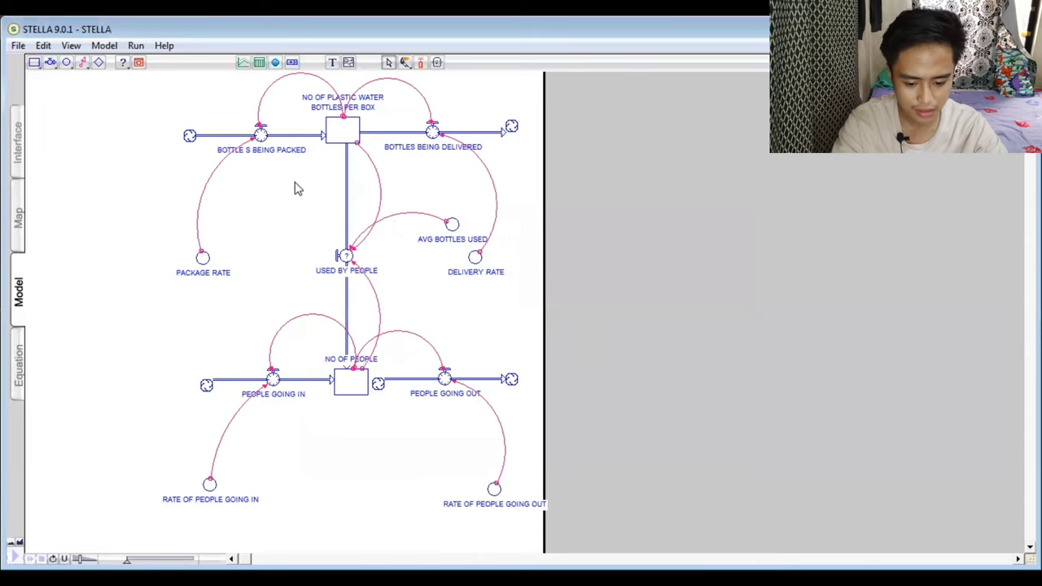
# Check the equation of the PACKAGE RATE converter.
pyautogui.scroll(1, 295, 201)
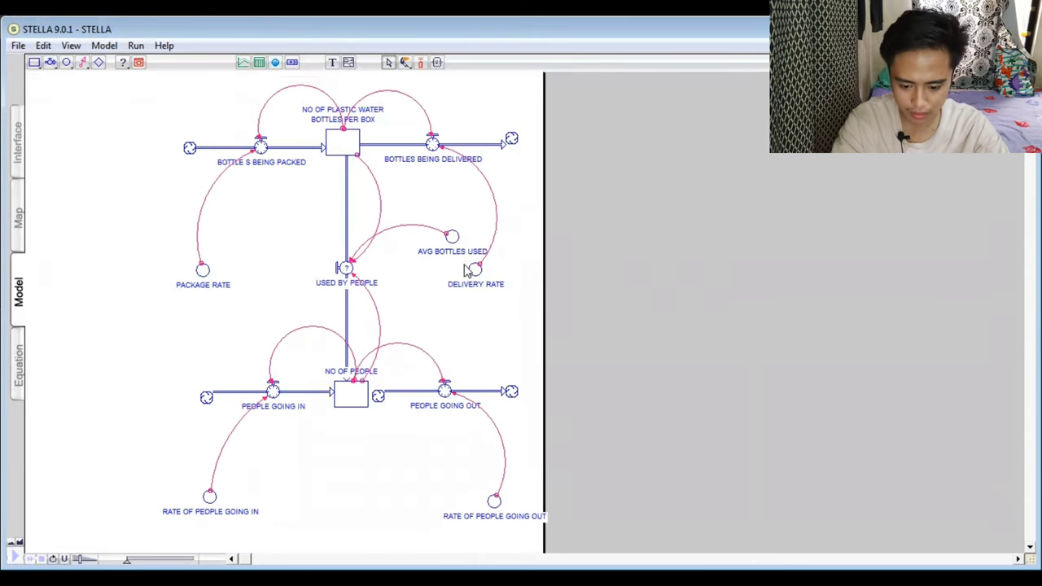
pyautogui.click(205, 274)
pyautogui.doubleClick(203, 271)
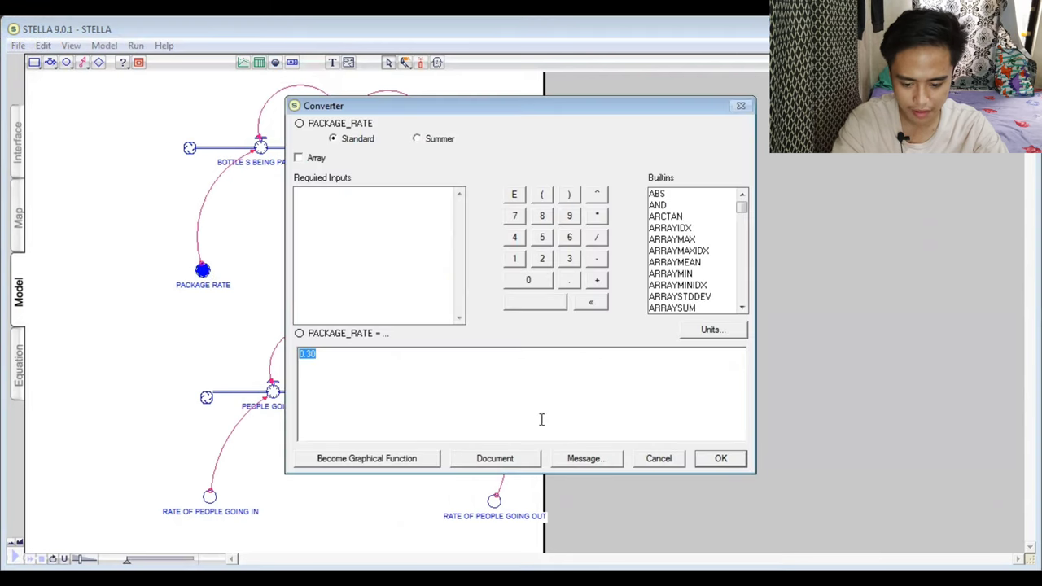
pyautogui.click(720, 459)
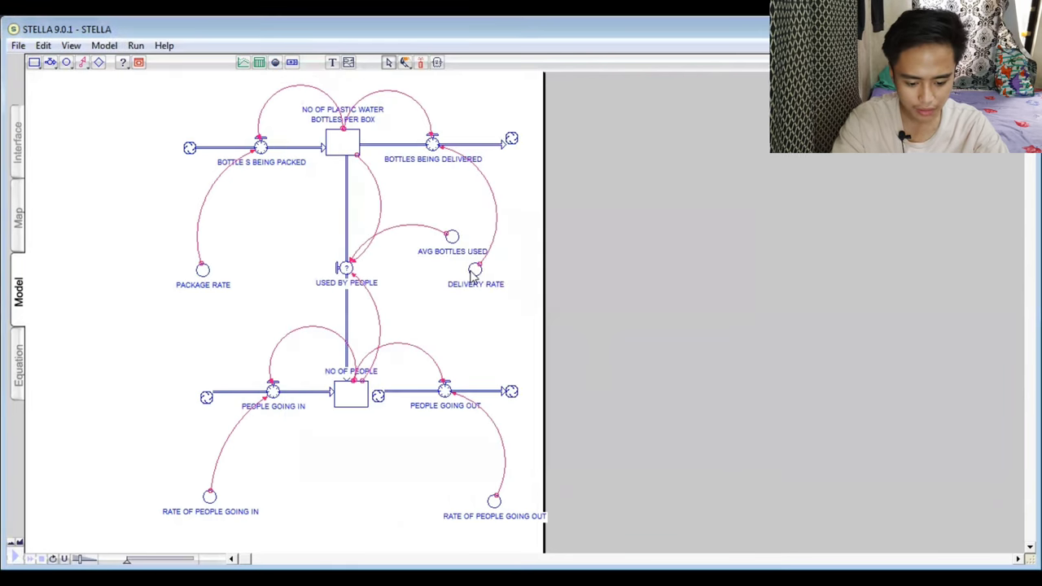
# Set the DELIVERY RATE converter to 0.25.
pyautogui.click(473, 271)
pyautogui.doubleClick(475, 271)
pyautogui.write('0.25')
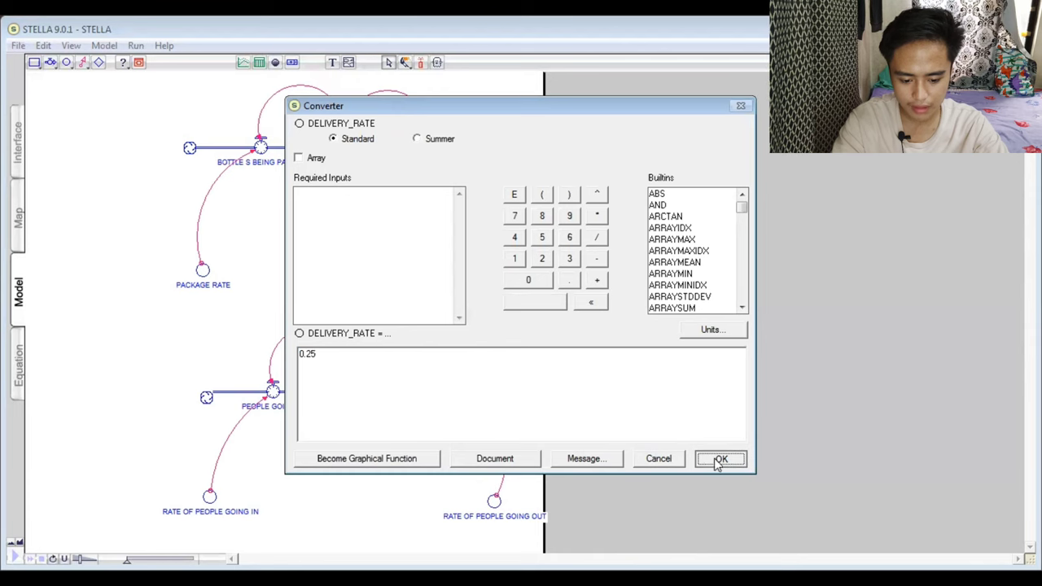
pyautogui.click(721, 458)
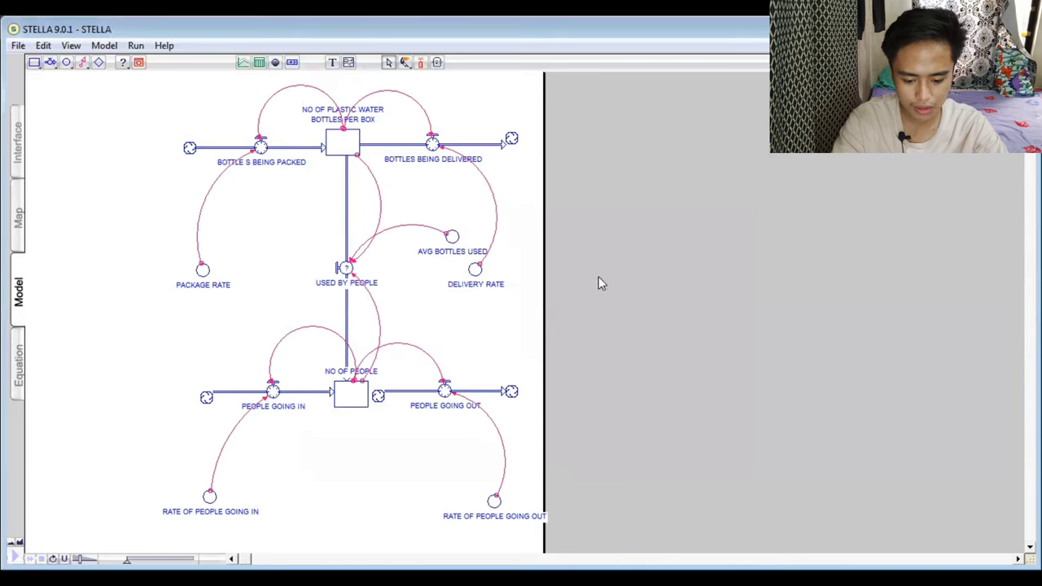
# Check the equation of the AVG BOTTLES USED converter.
pyautogui.click(453, 238)
pyautogui.doubleClick(453, 238)
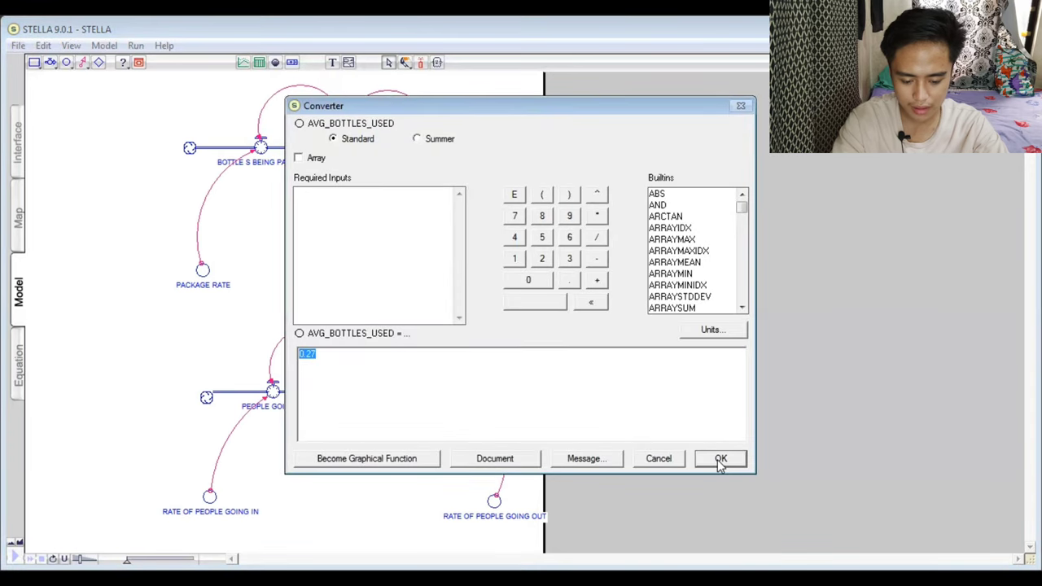
pyautogui.click(722, 458)
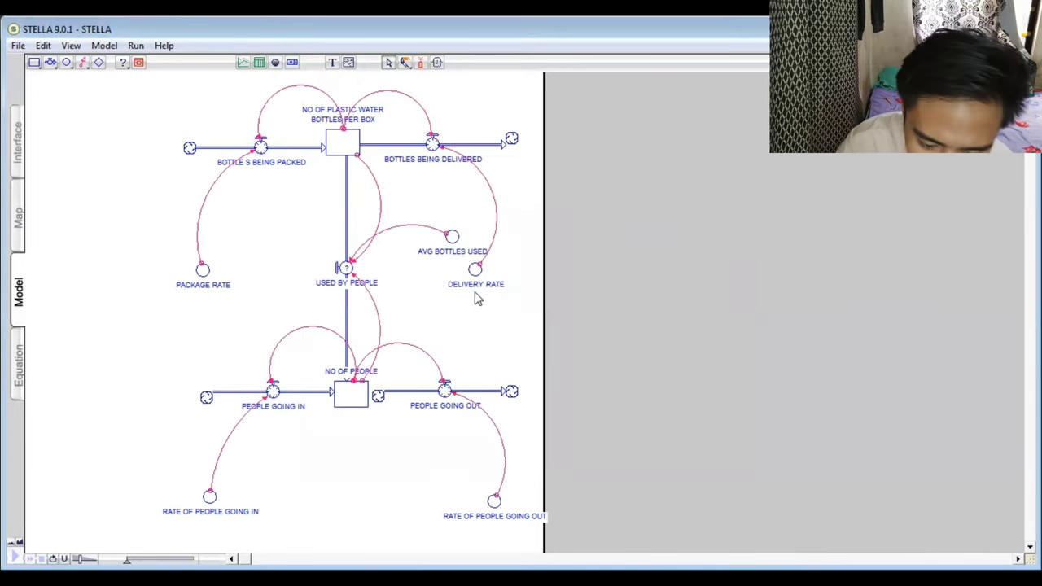
# Define the USED BY PEOPLE flow as (NO_OF_PLASTIC_WATER_BOTTLES_PER_BOX/NO_OF_PEOPLE)*AVG_BOTTLES_USED.
pyautogui.click(347, 269)
pyautogui.doubleClick(347, 269)
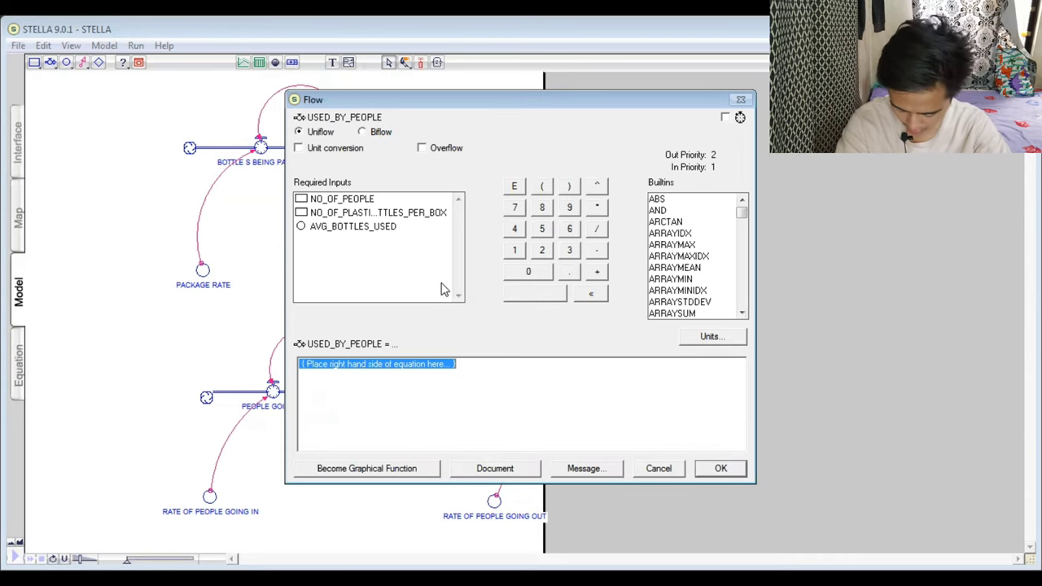
pyautogui.press('BackSpace')
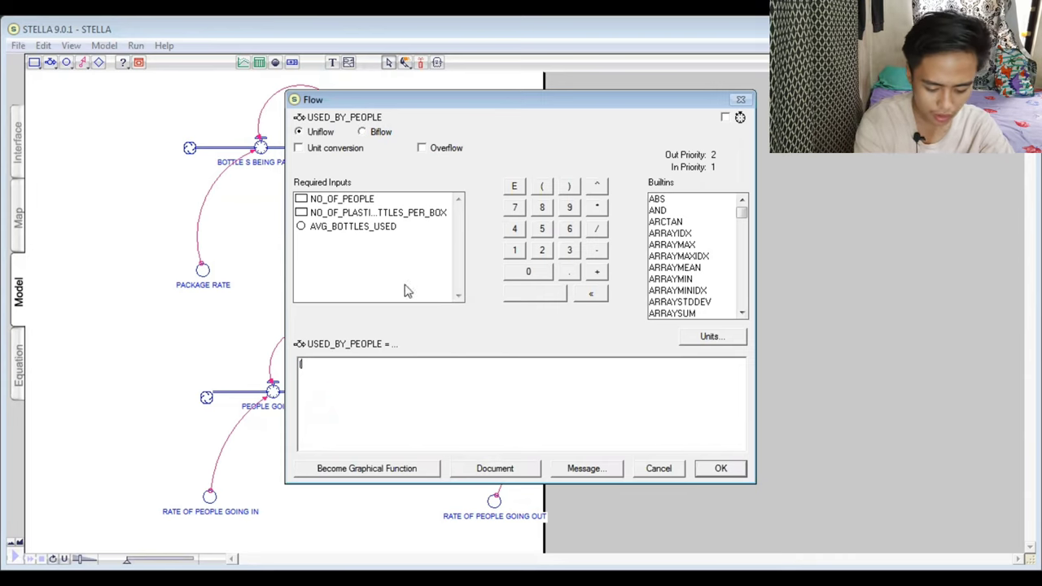
pyautogui.click(390, 213)
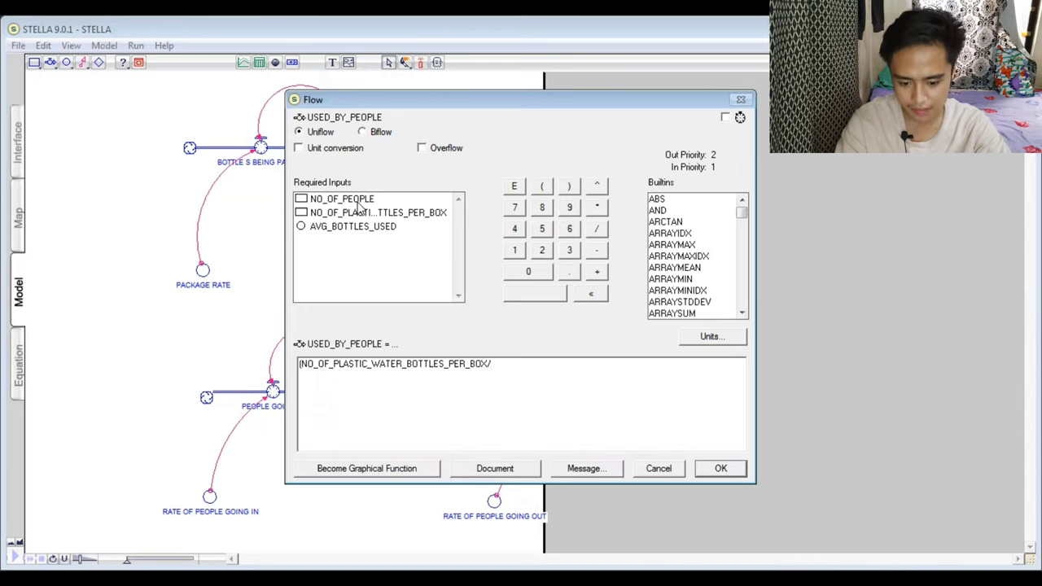
pyautogui.click(359, 201)
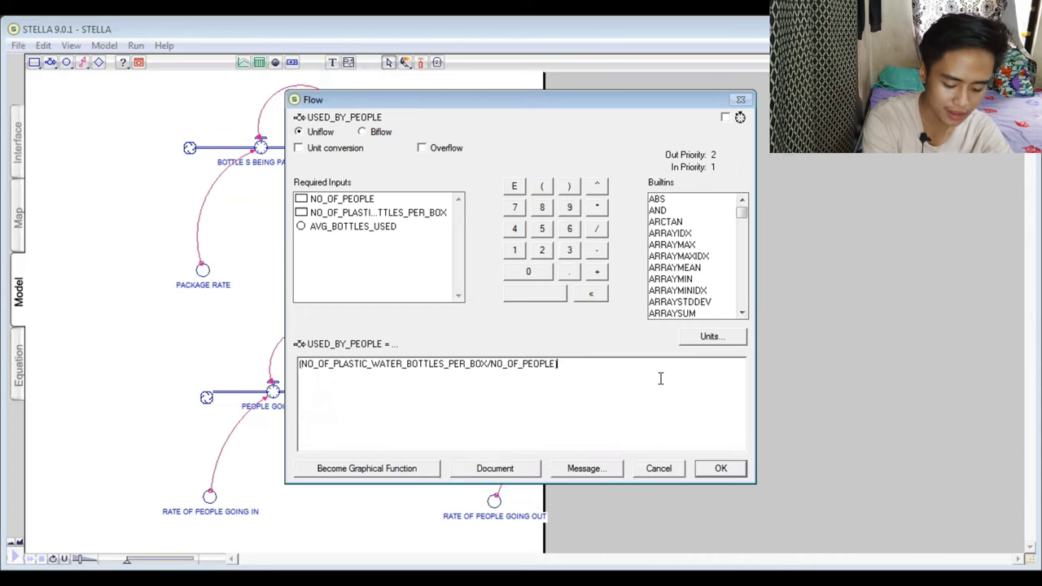
pyautogui.write(')')
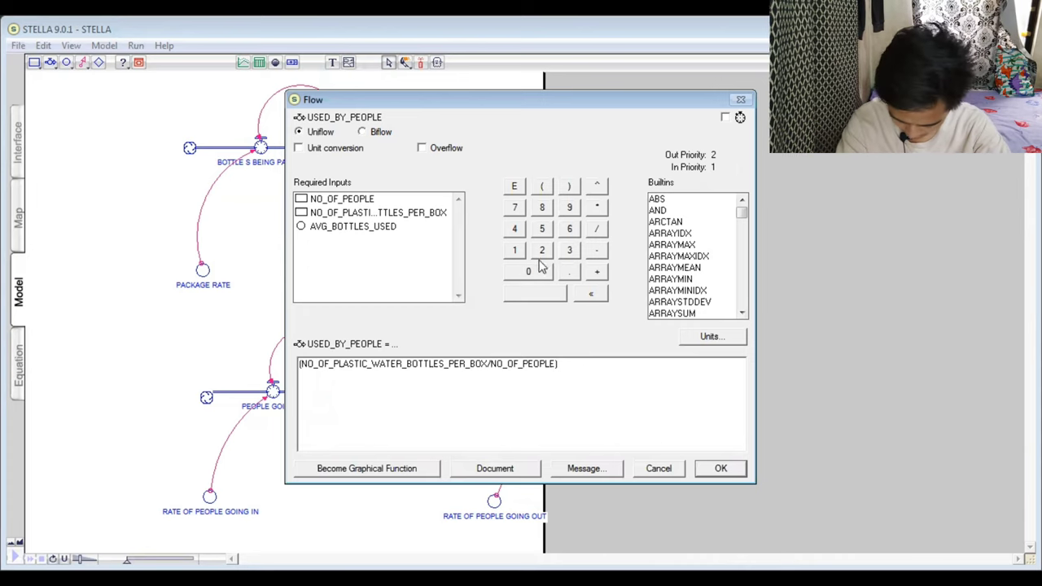
pyautogui.click(597, 207)
pyautogui.click(358, 227)
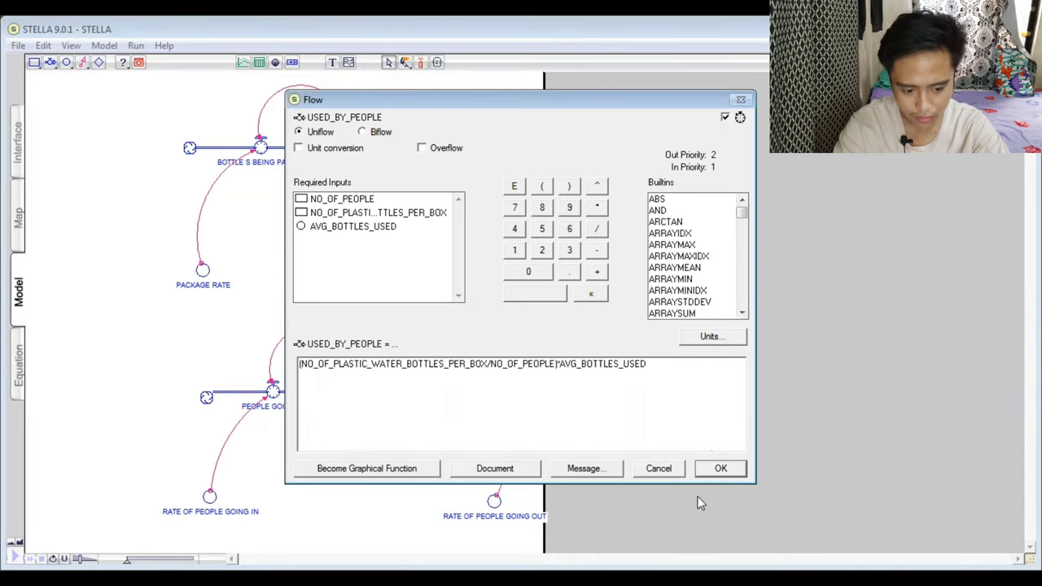
pyautogui.click(721, 470)
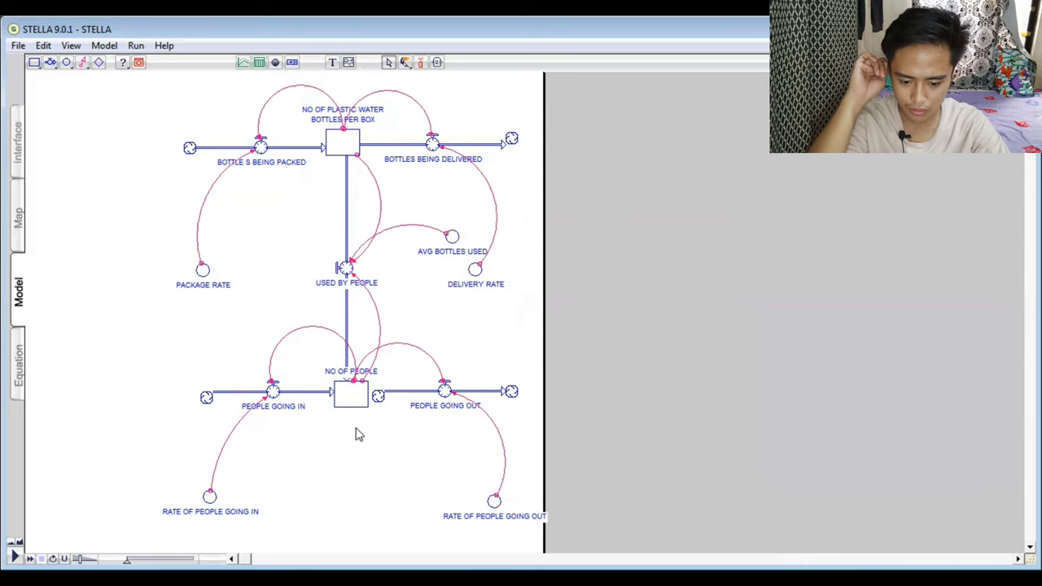
# Move the source cloud of the PEOPLE GOING OUT flow against the NO OF PEOPLE stock and run the model.
pyautogui.click(378, 396)
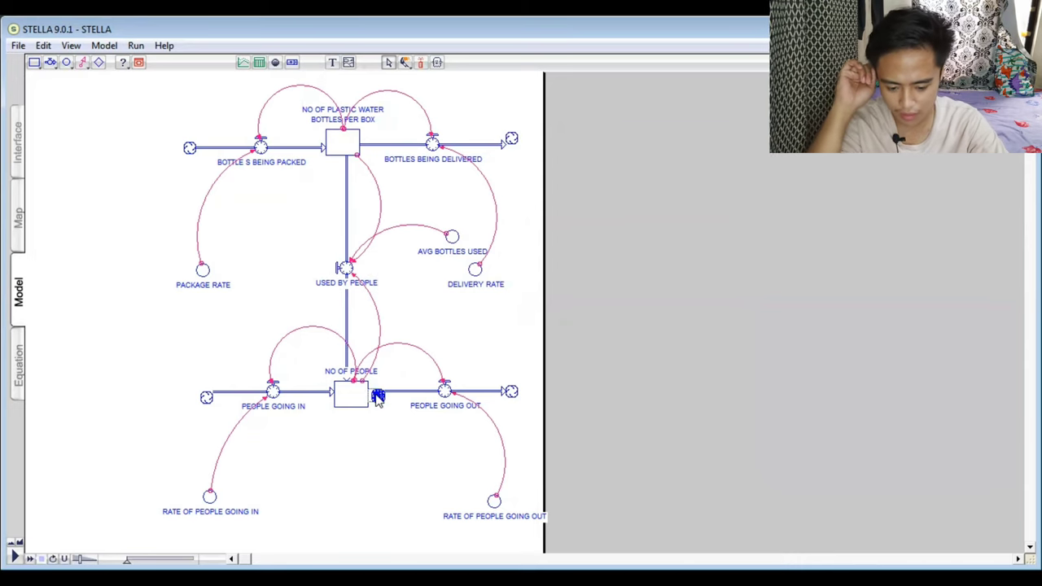
pyautogui.moveTo(376, 397); pyautogui.dragTo(370, 398)
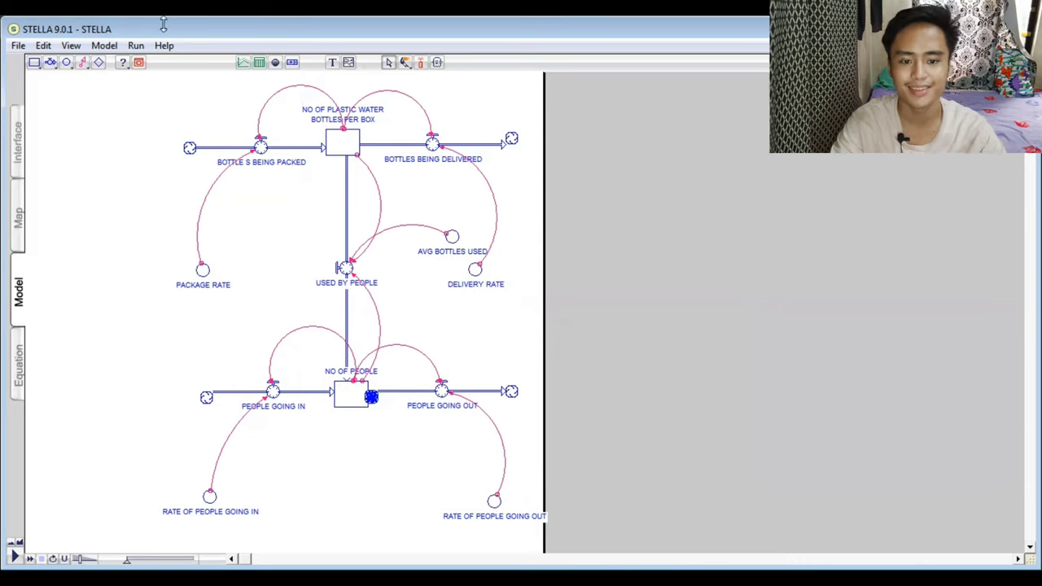
pyautogui.click(136, 46)
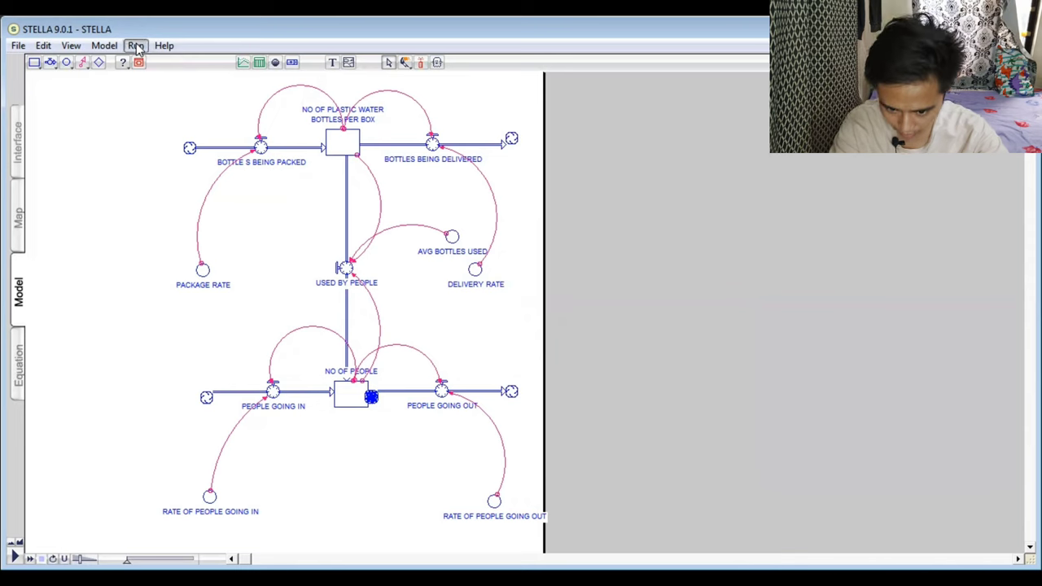
pyautogui.click(157, 65)
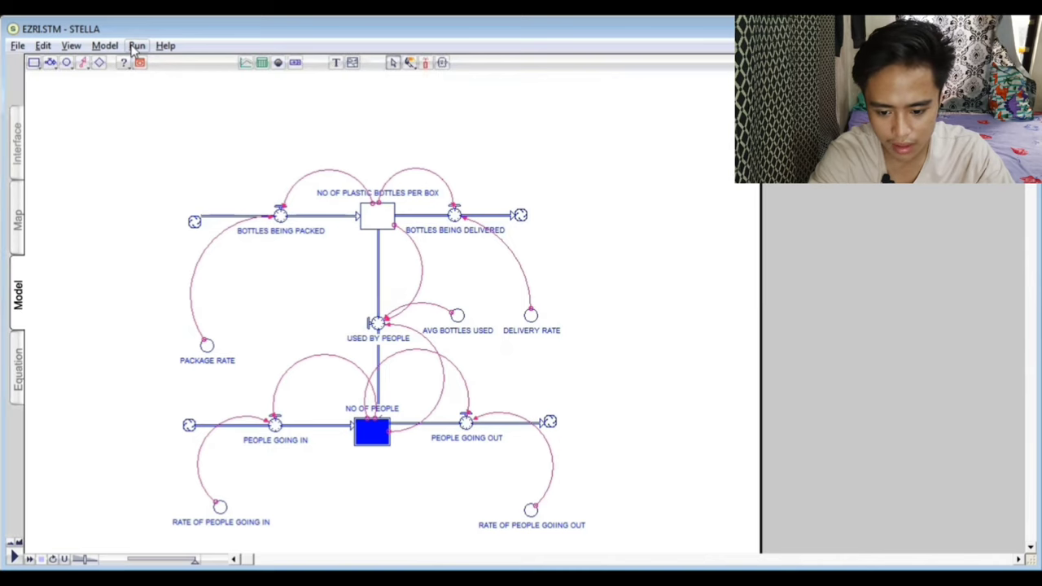
# Run the EZRI.STM model and view the simulation results of the NO OF PEOPLE and NO OF PLASTIC BOTTLES PER BOX stocks.
pyautogui.click(136, 47)
pyautogui.click(157, 63)
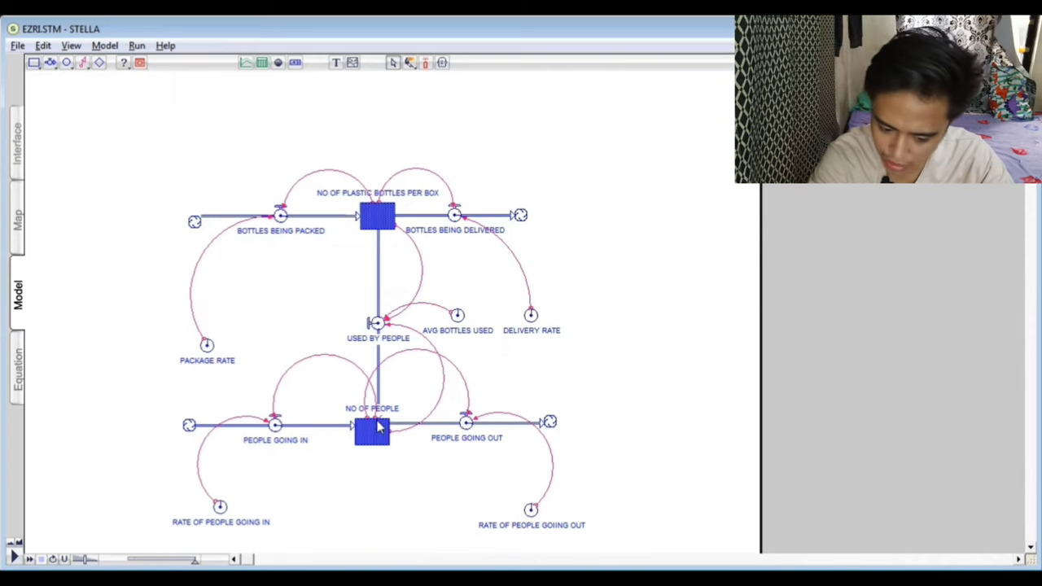
pyautogui.moveTo(380, 430)
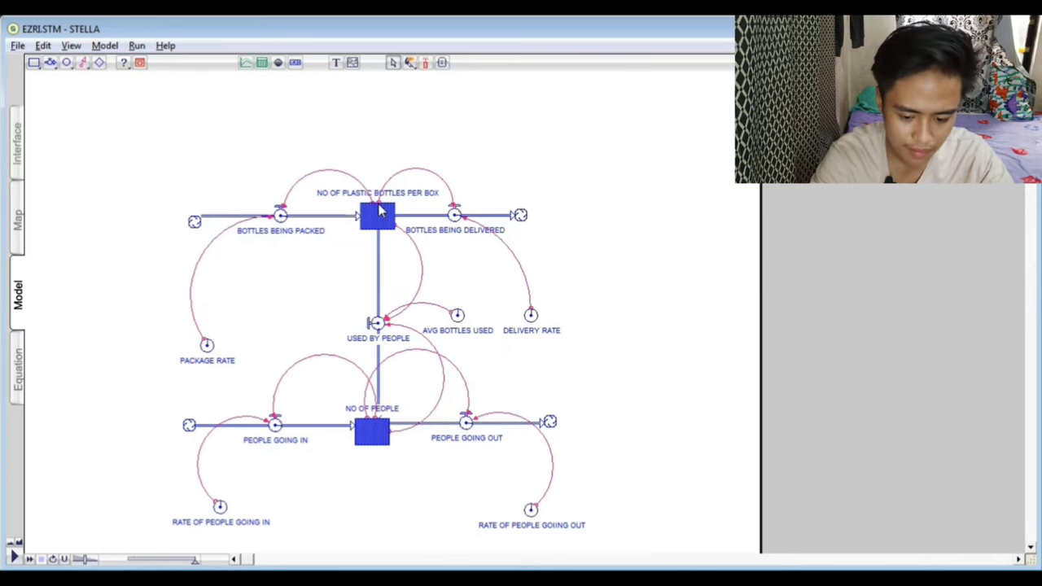
pyautogui.moveTo(380, 211)
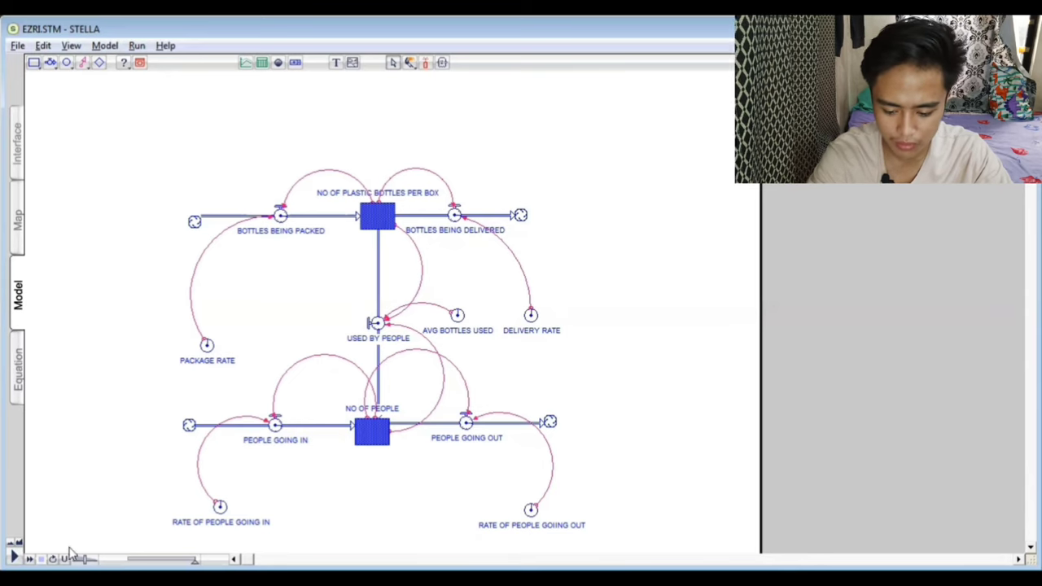
# Rerun the simulation and examine the results of the BOTTLES BEING PACKED, BOTTLES BEING DELIVERED and USED BY PEOPLE flows.
pyautogui.click(14, 558)
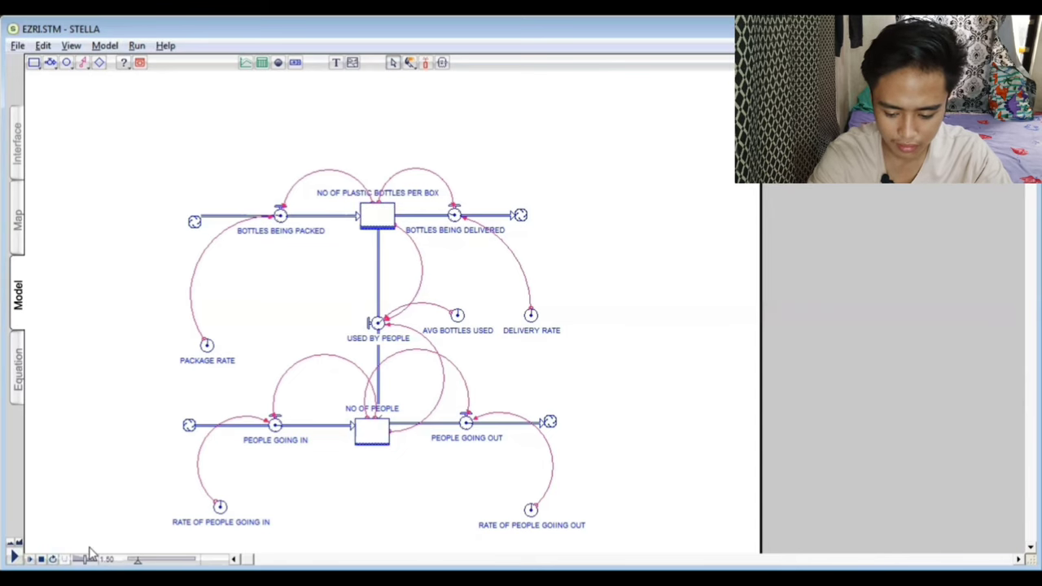
pyautogui.click(15, 558)
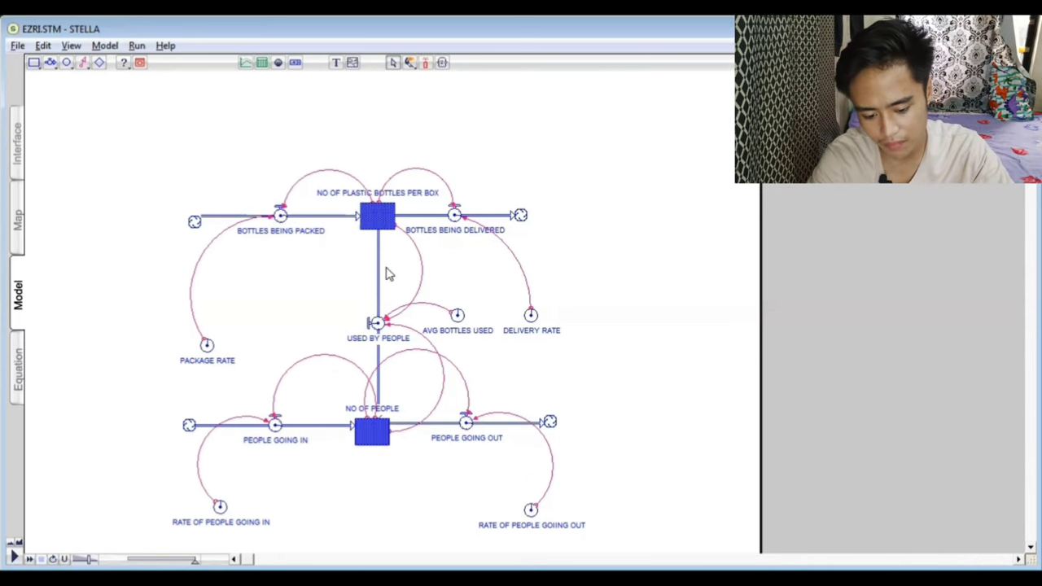
pyautogui.click(282, 213)
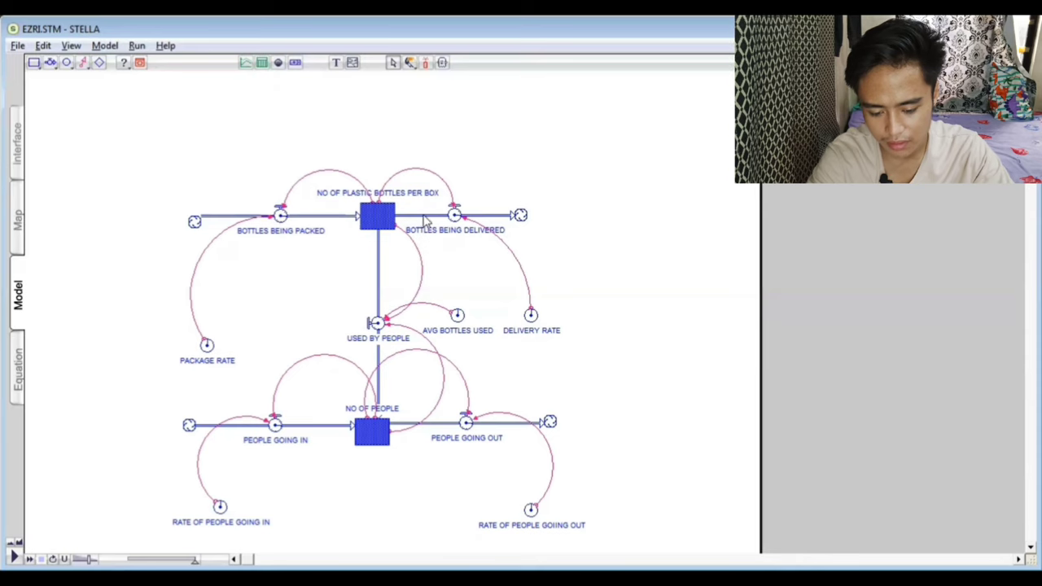
pyautogui.click(458, 218)
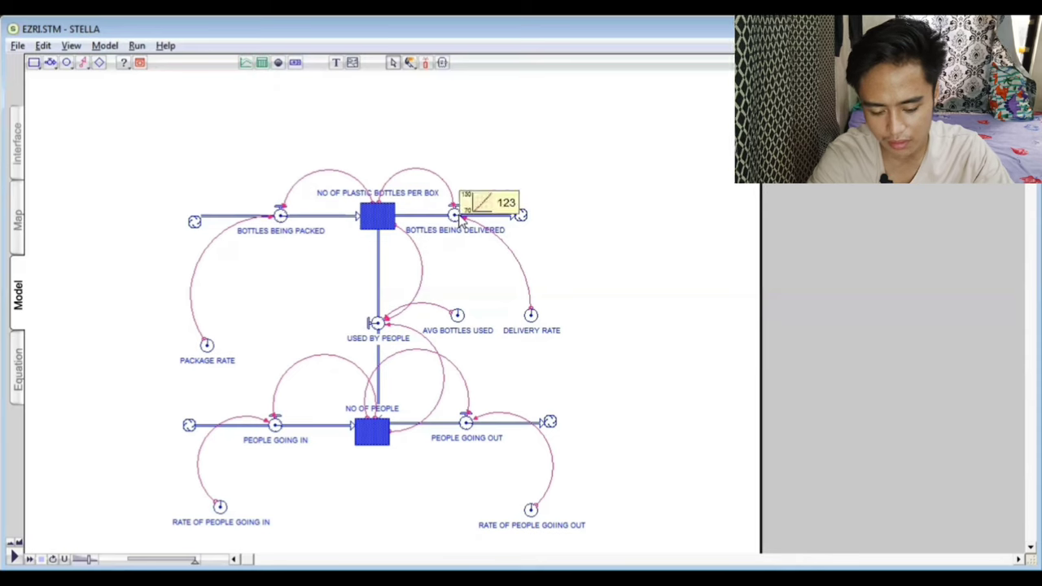
pyautogui.click(378, 324)
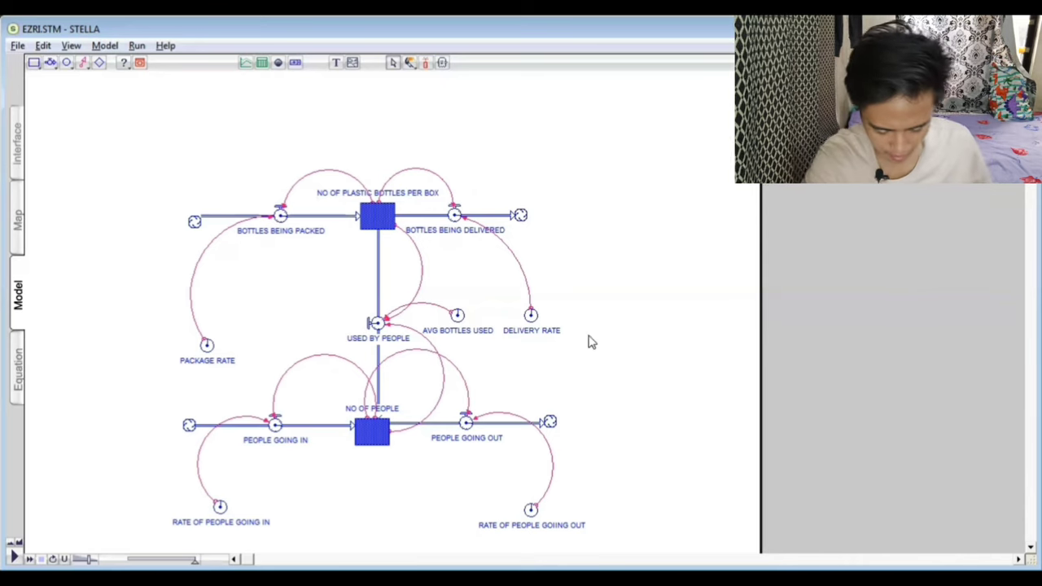
pyautogui.click(454, 216)
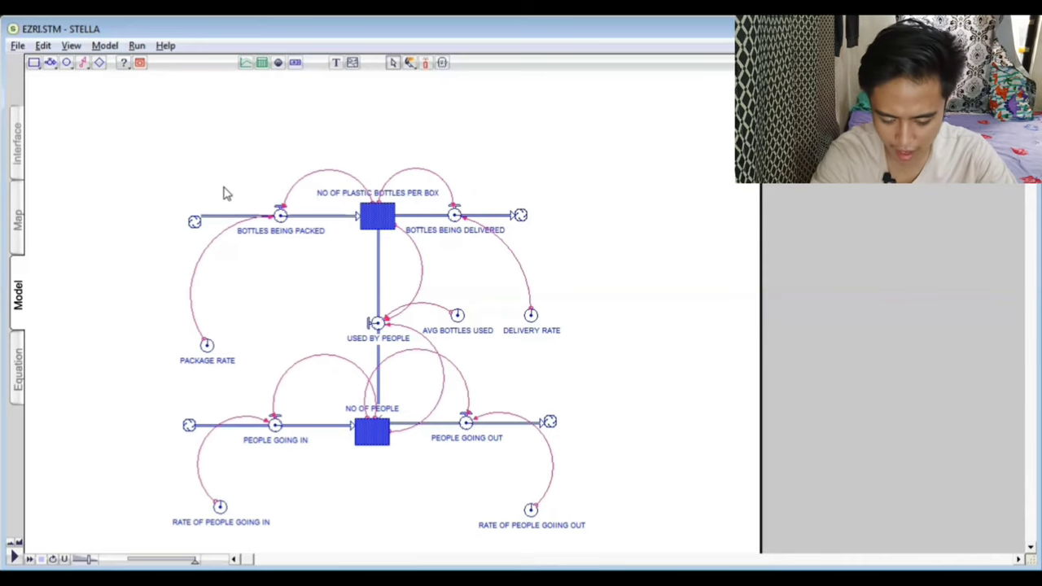